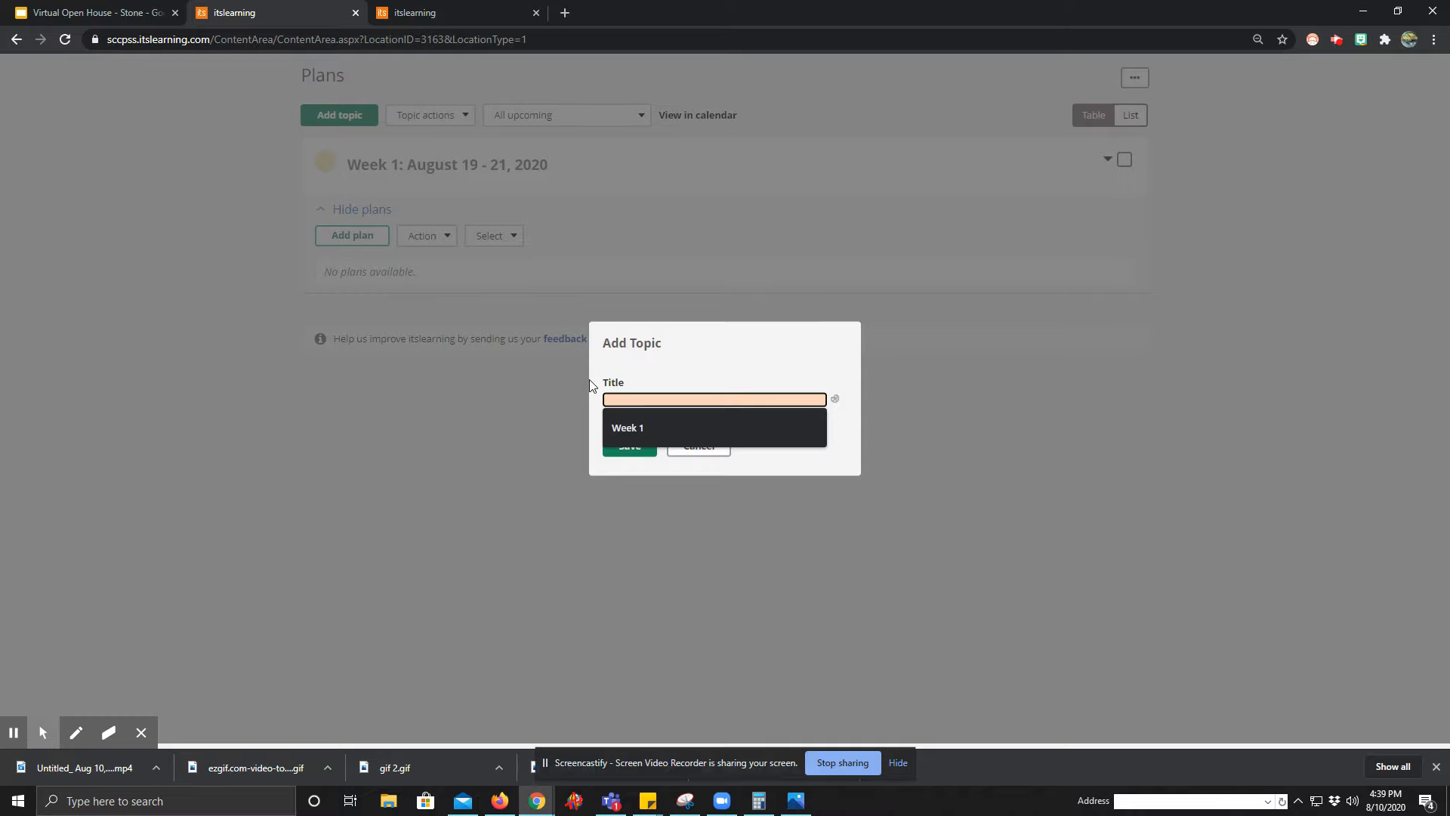
Title the new topic "Week 2: August 24 - 28, 2020" and save it to the planner.
{"action": "type", "text": "2"}
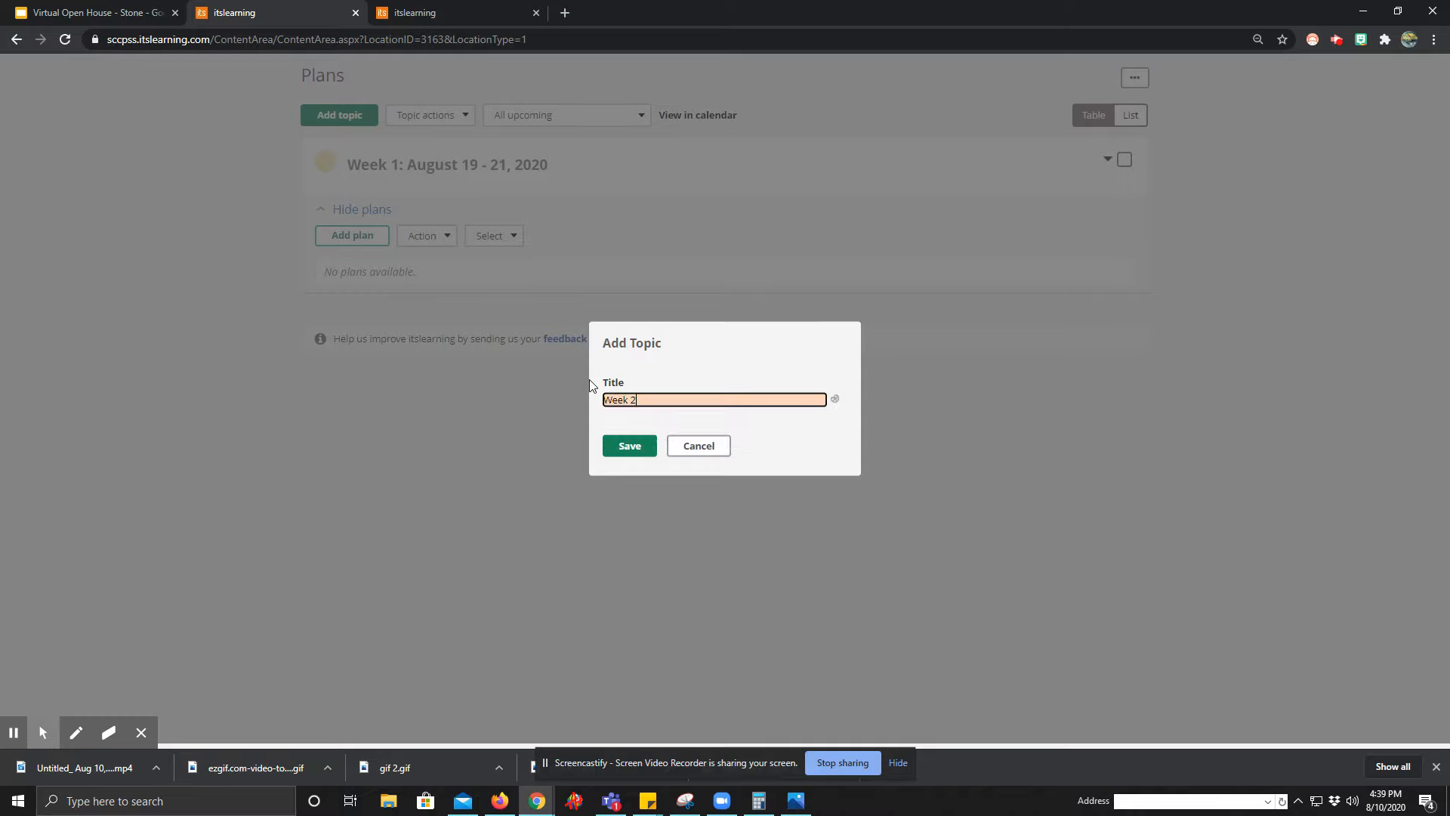
{"action": "type", "text": ": August 24 - 28, 2020"}
{"action": "left_click", "coordinate": [627, 447]}
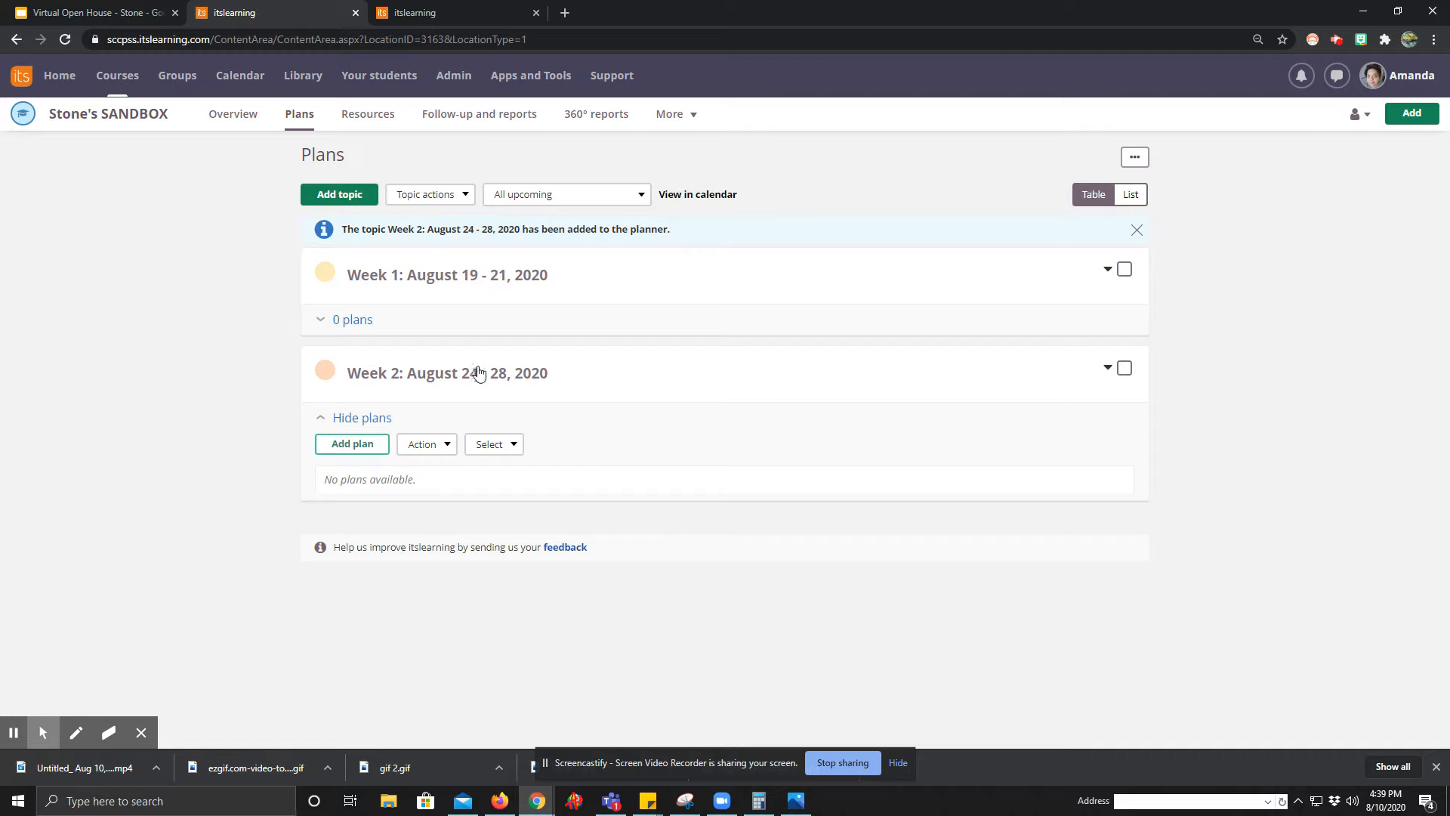
Add three plans to the Week 1 topic and name them Wednesday, Thursday and Friday.
{"action": "left_click", "coordinate": [363, 321]}
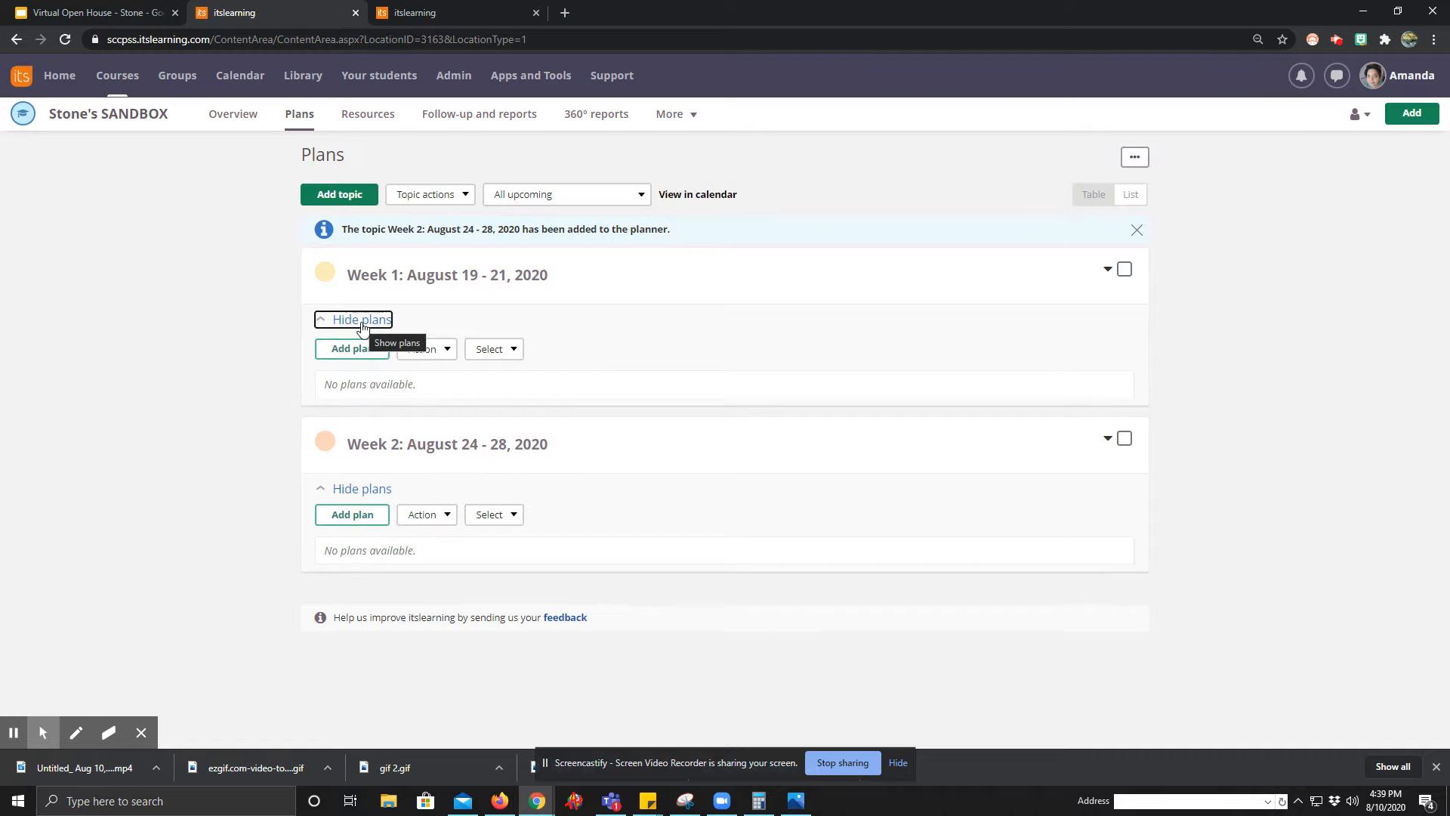
{"action": "left_click", "coordinate": [359, 351]}
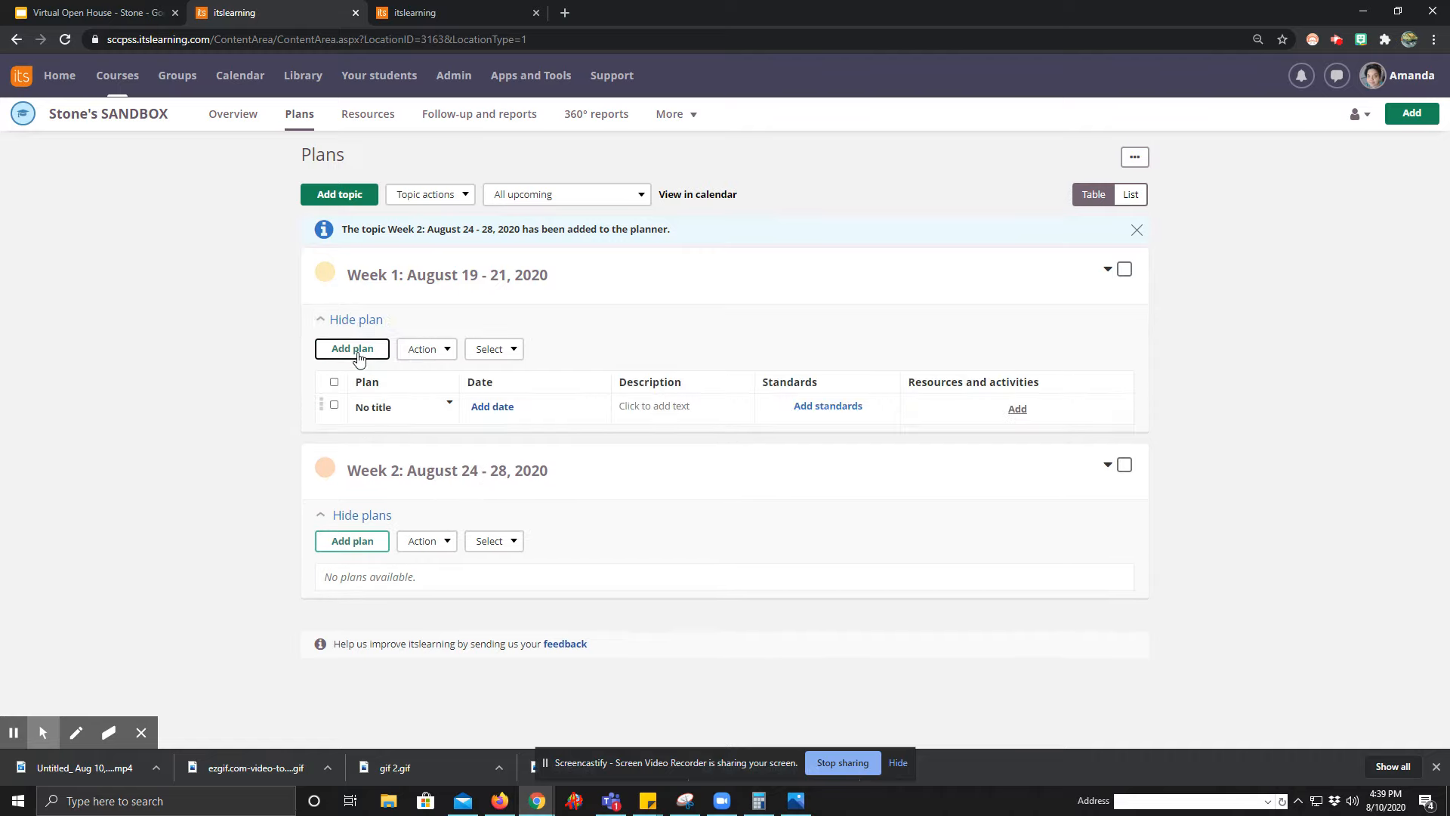
{"action": "left_click", "coordinate": [368, 415]}
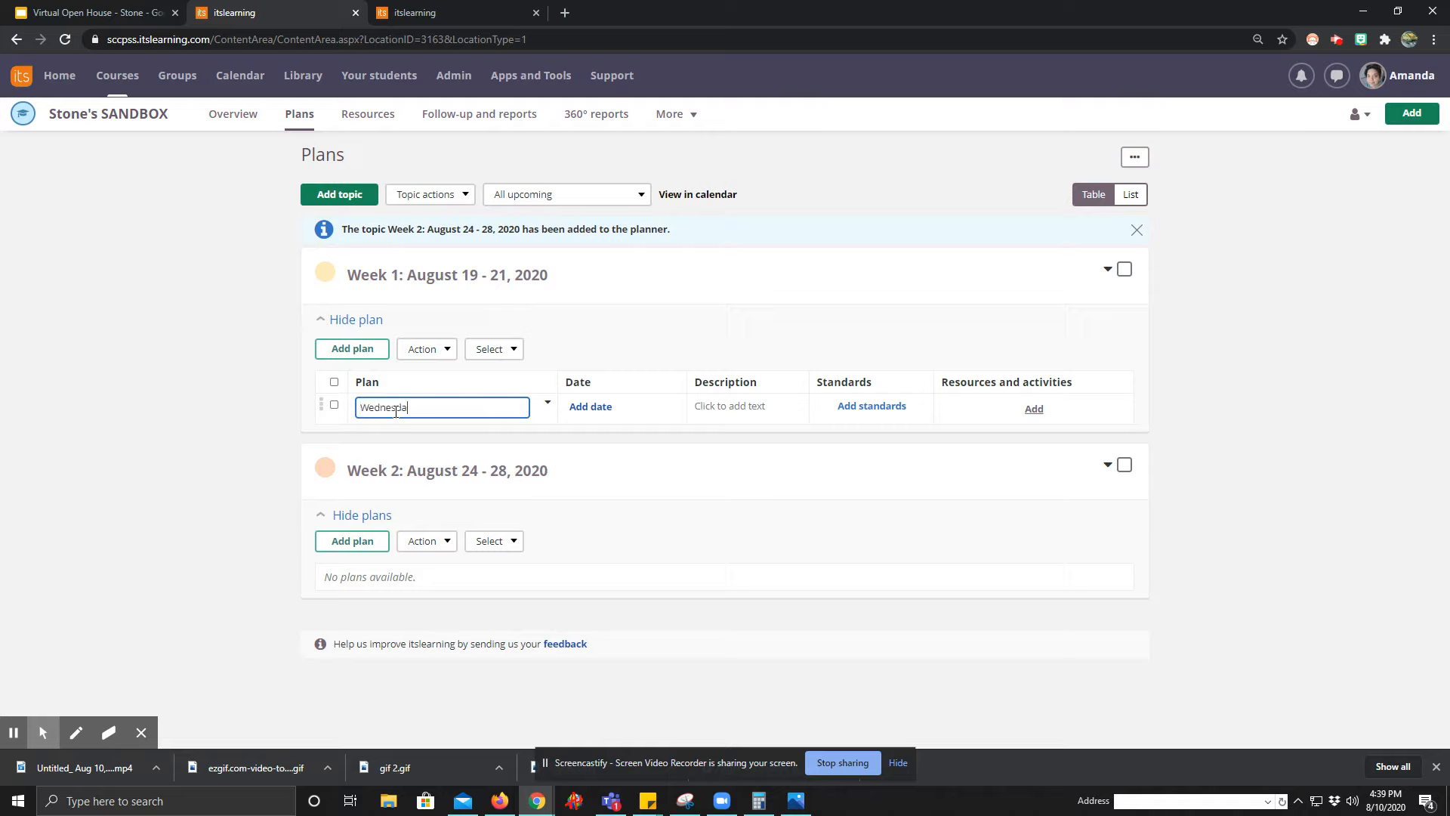
{"action": "left_click", "coordinate": [347, 351]}
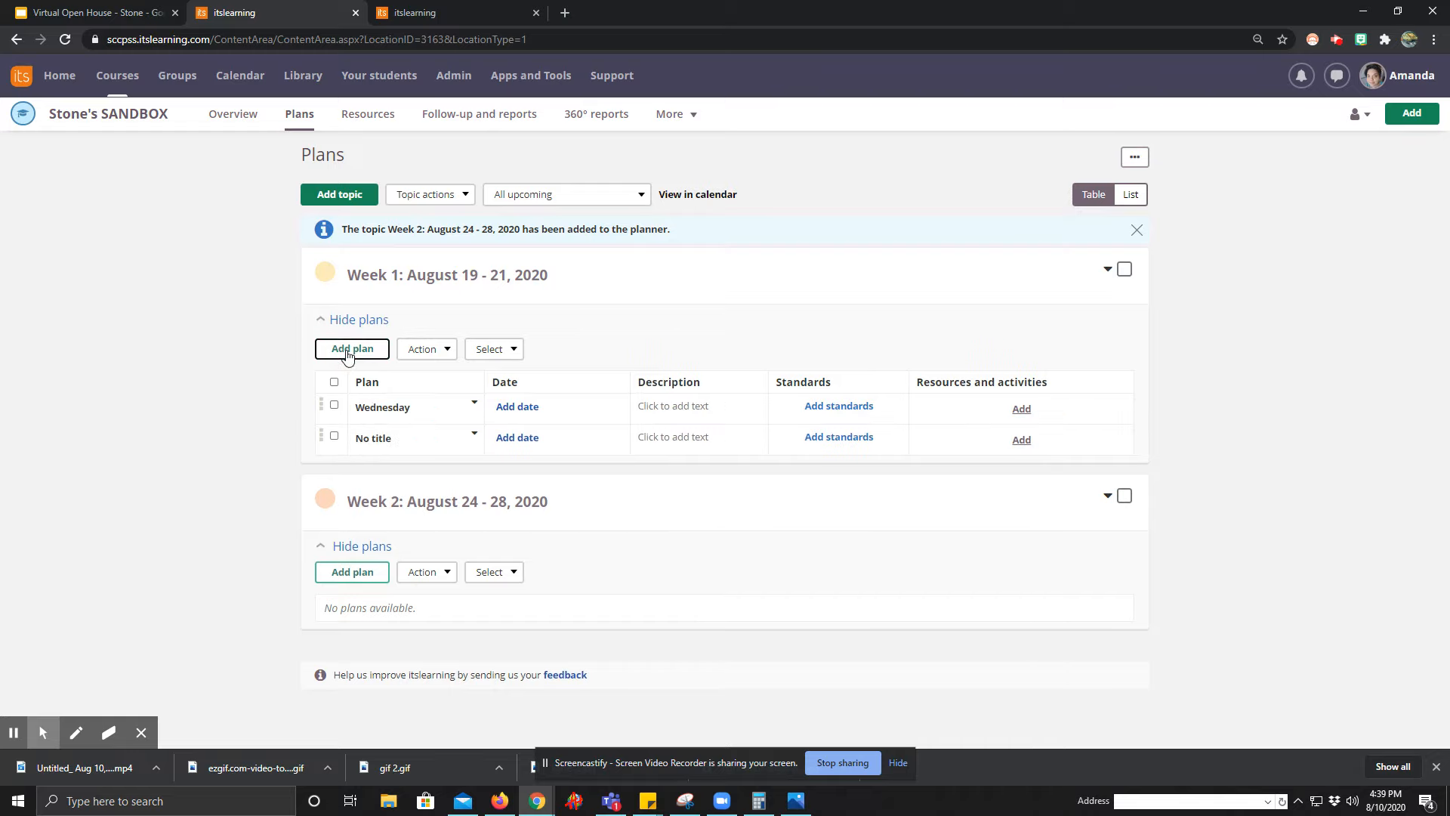
{"action": "left_click", "coordinate": [376, 438]}
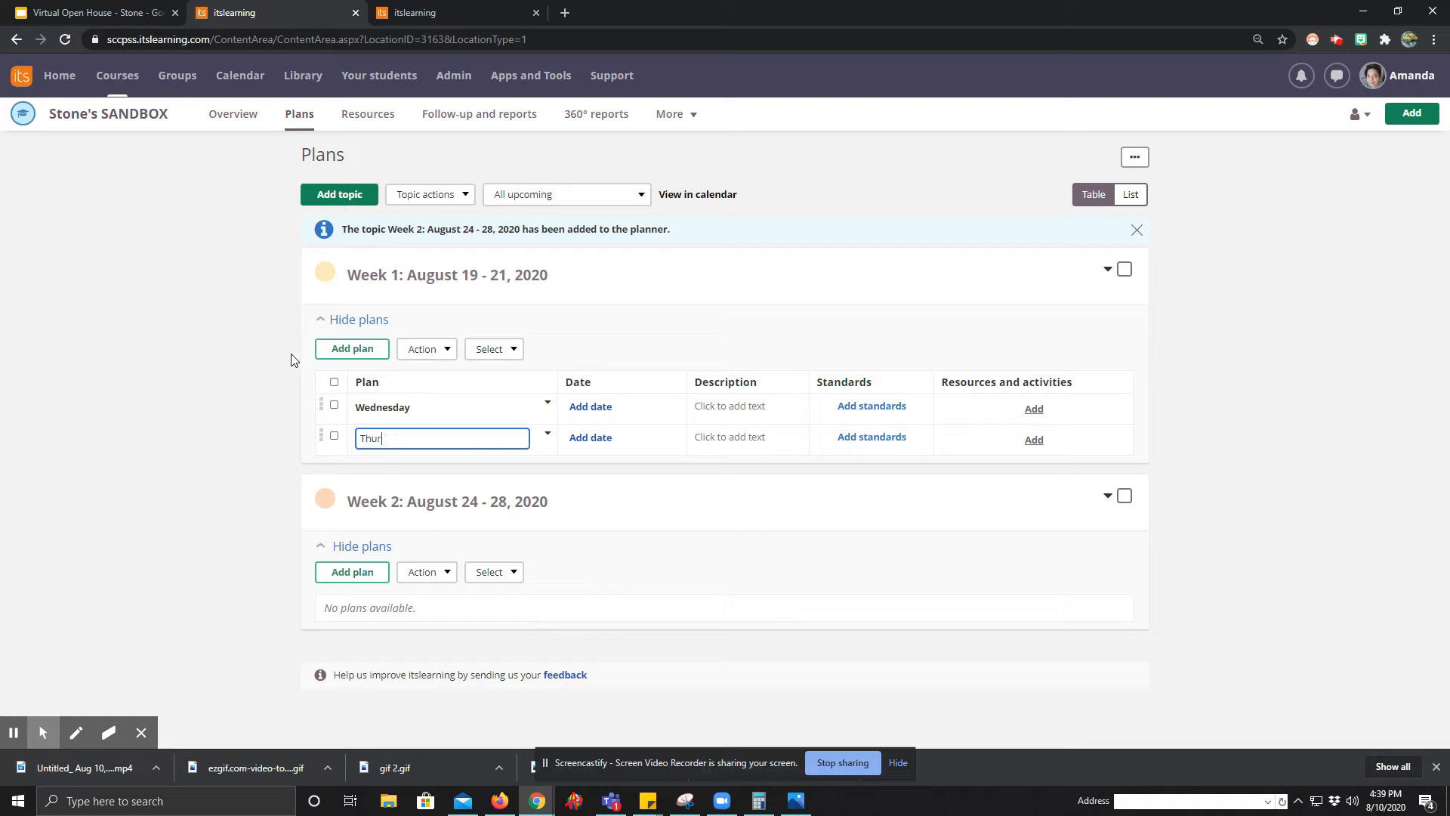
{"action": "left_click", "coordinate": [352, 348]}
{"action": "left_click", "coordinate": [391, 469]}
{"action": "type", "text": "Friday"}
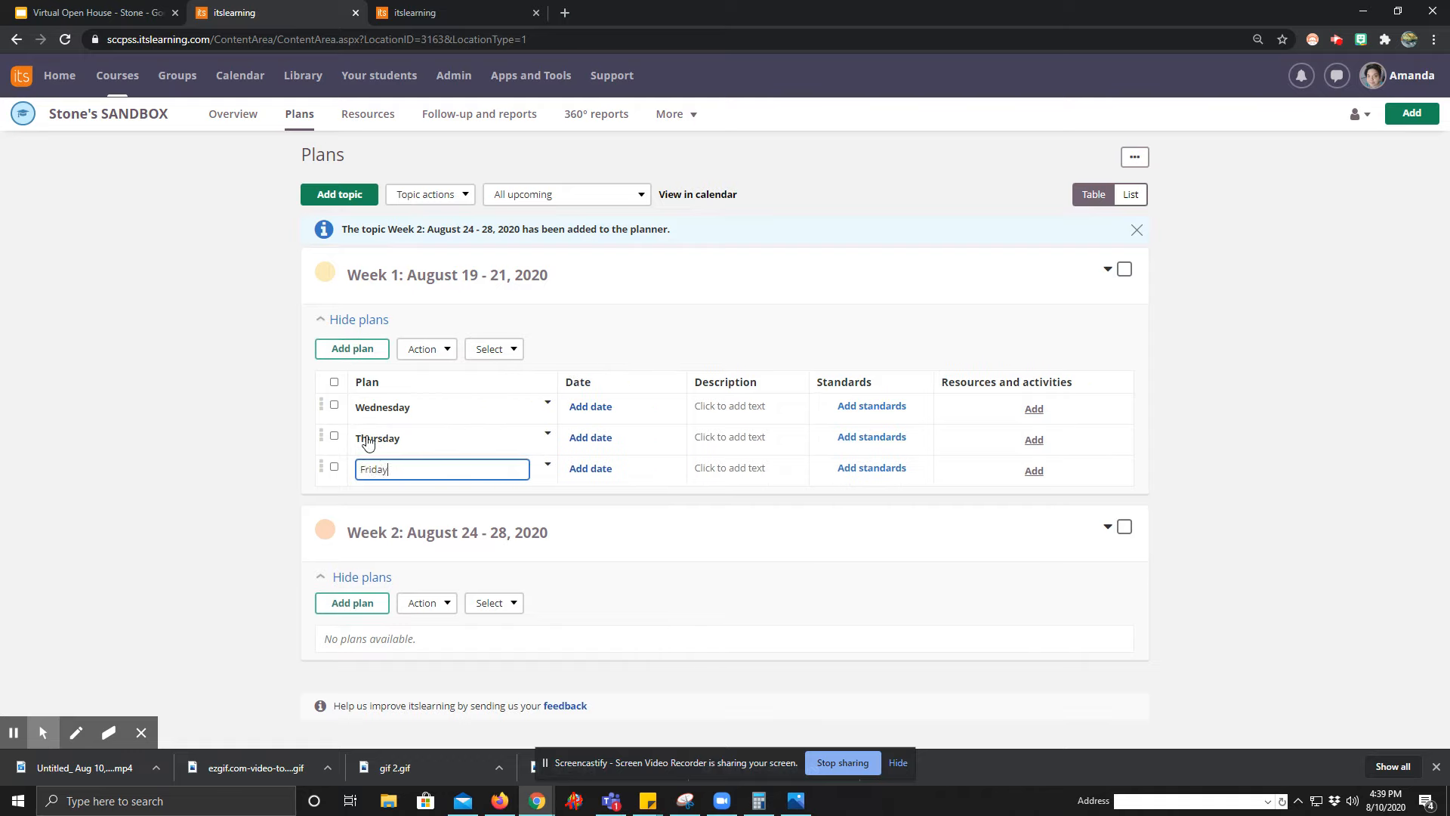
{"action": "key", "text": "Return"}
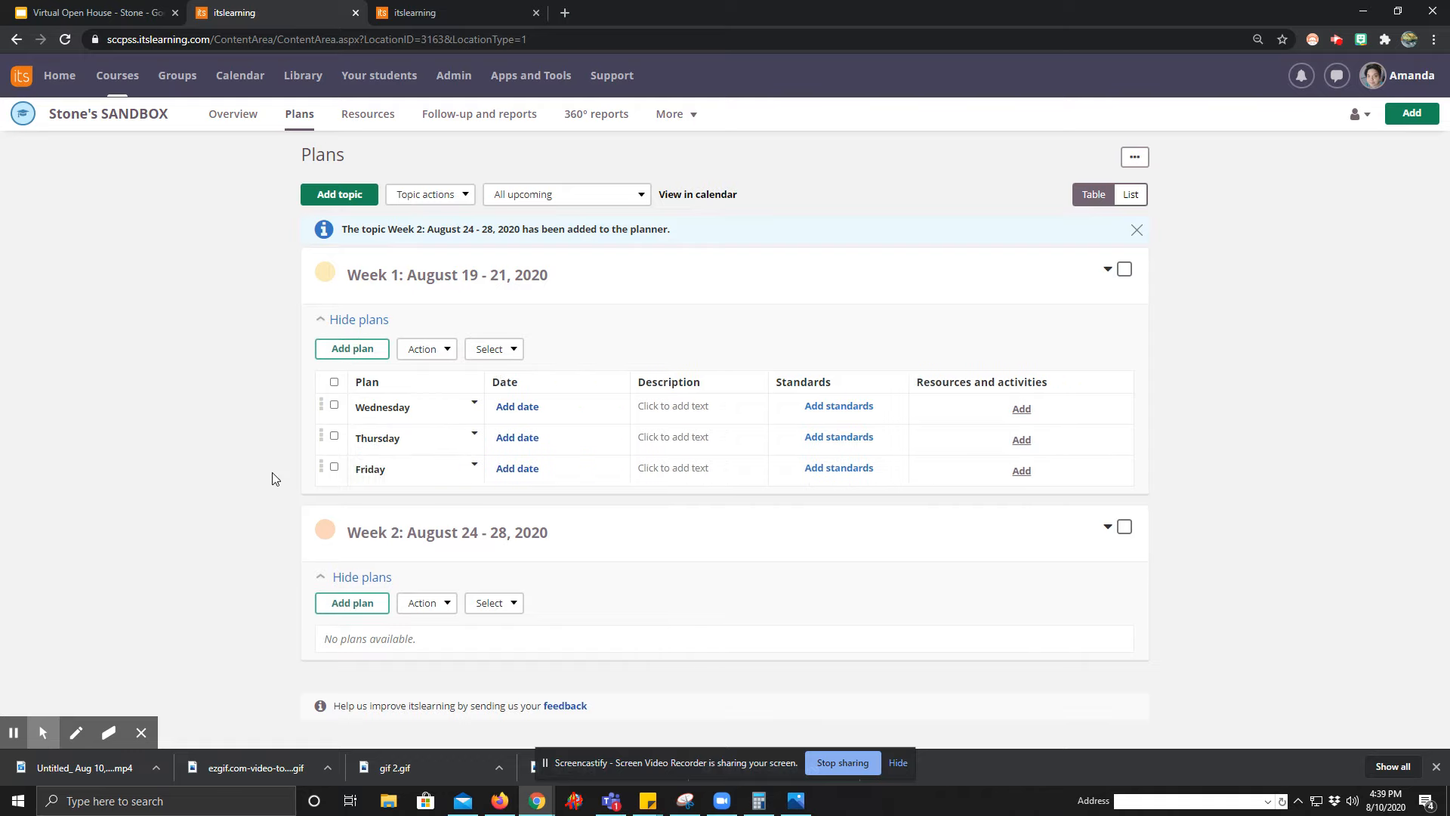
{"action": "left_click", "coordinate": [368, 583]}
{"action": "left_click", "coordinate": [366, 580]}
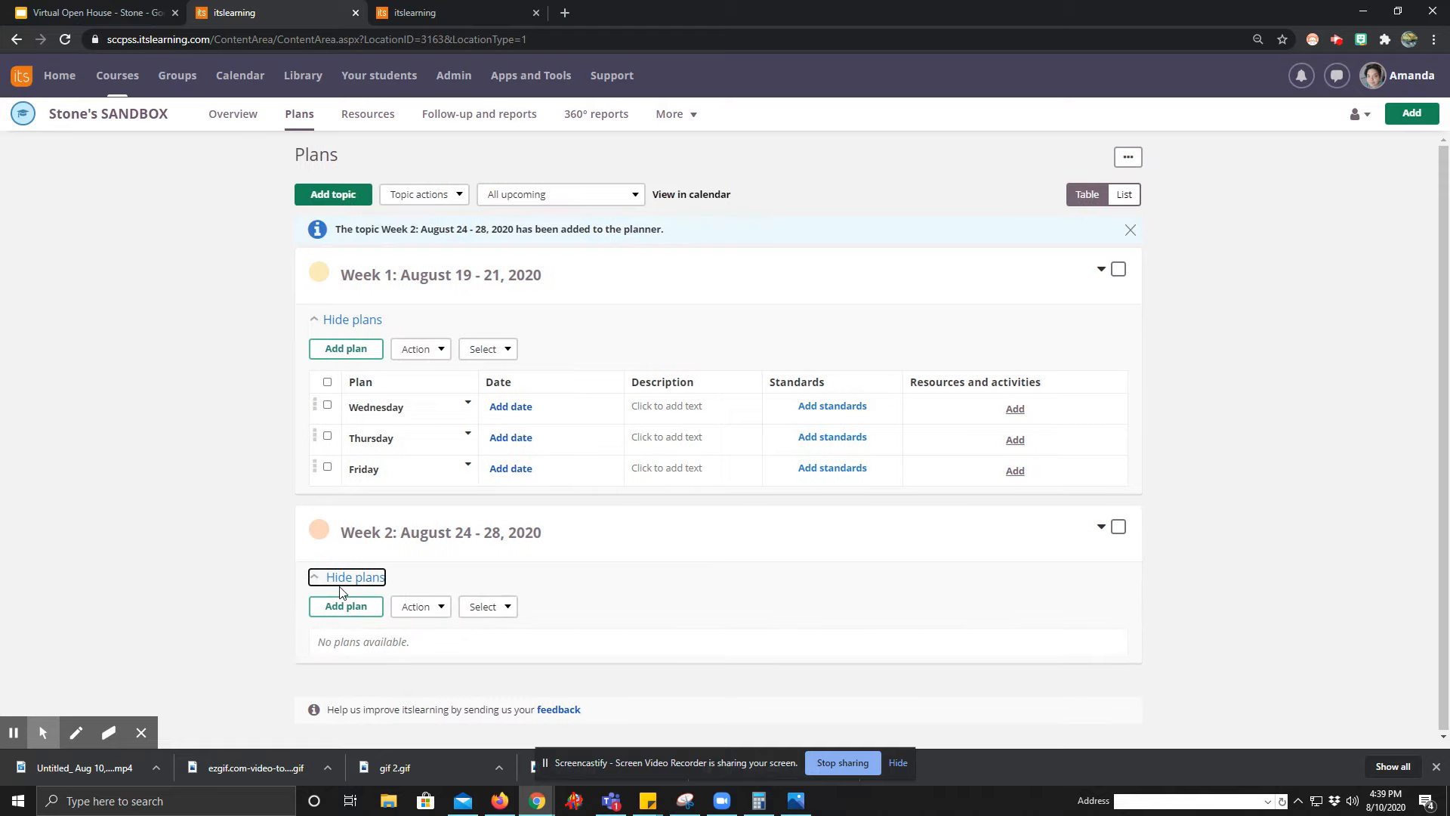
Give the Wednesday plan the description "Introduction:" with bullets Tech Issues, Syllabus, Class Overview and Expectations, and save it.
{"action": "left_click", "coordinate": [679, 409]}
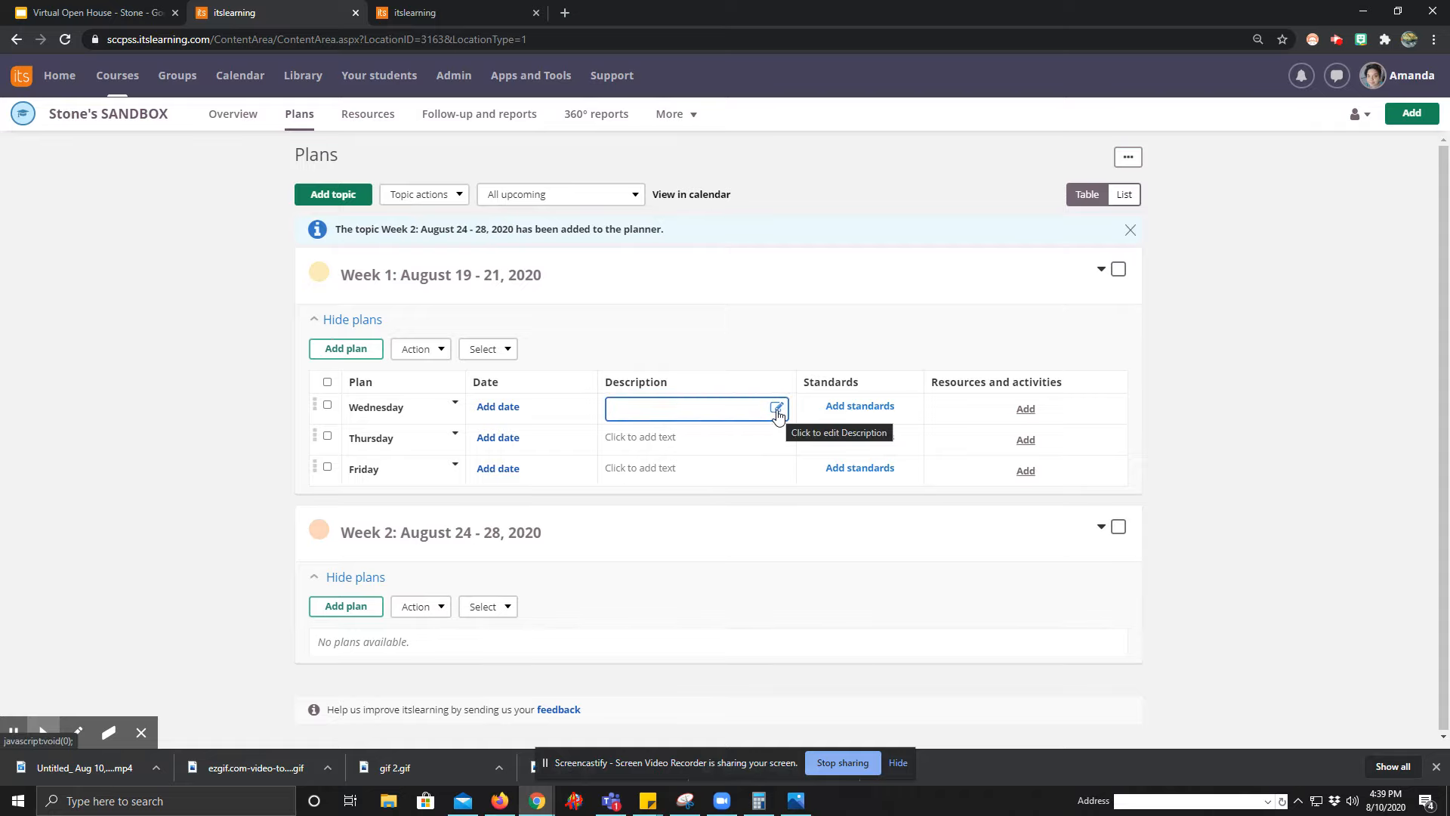
{"action": "left_click", "coordinate": [740, 408]}
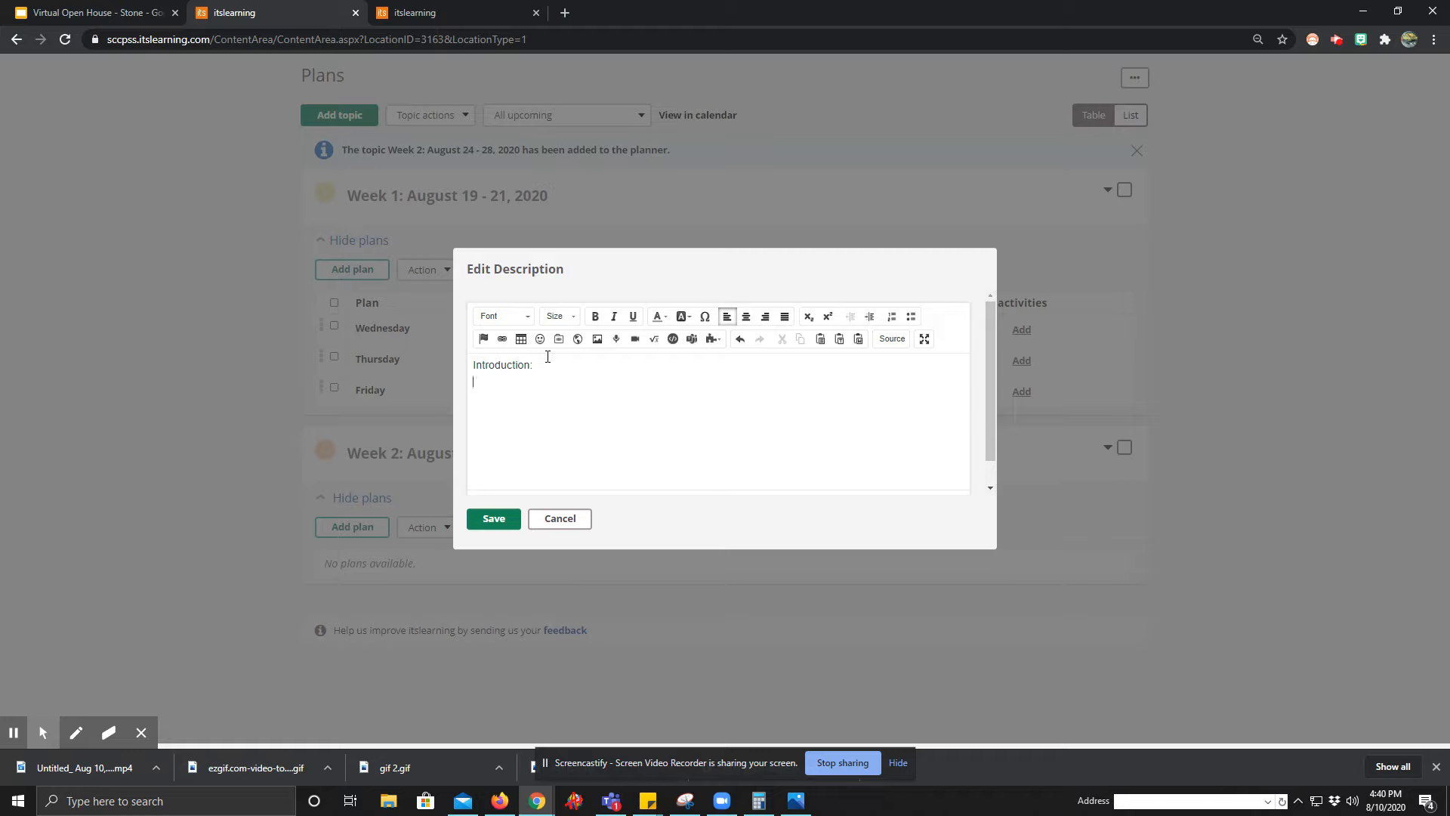
{"action": "left_click", "coordinate": [911, 315]}
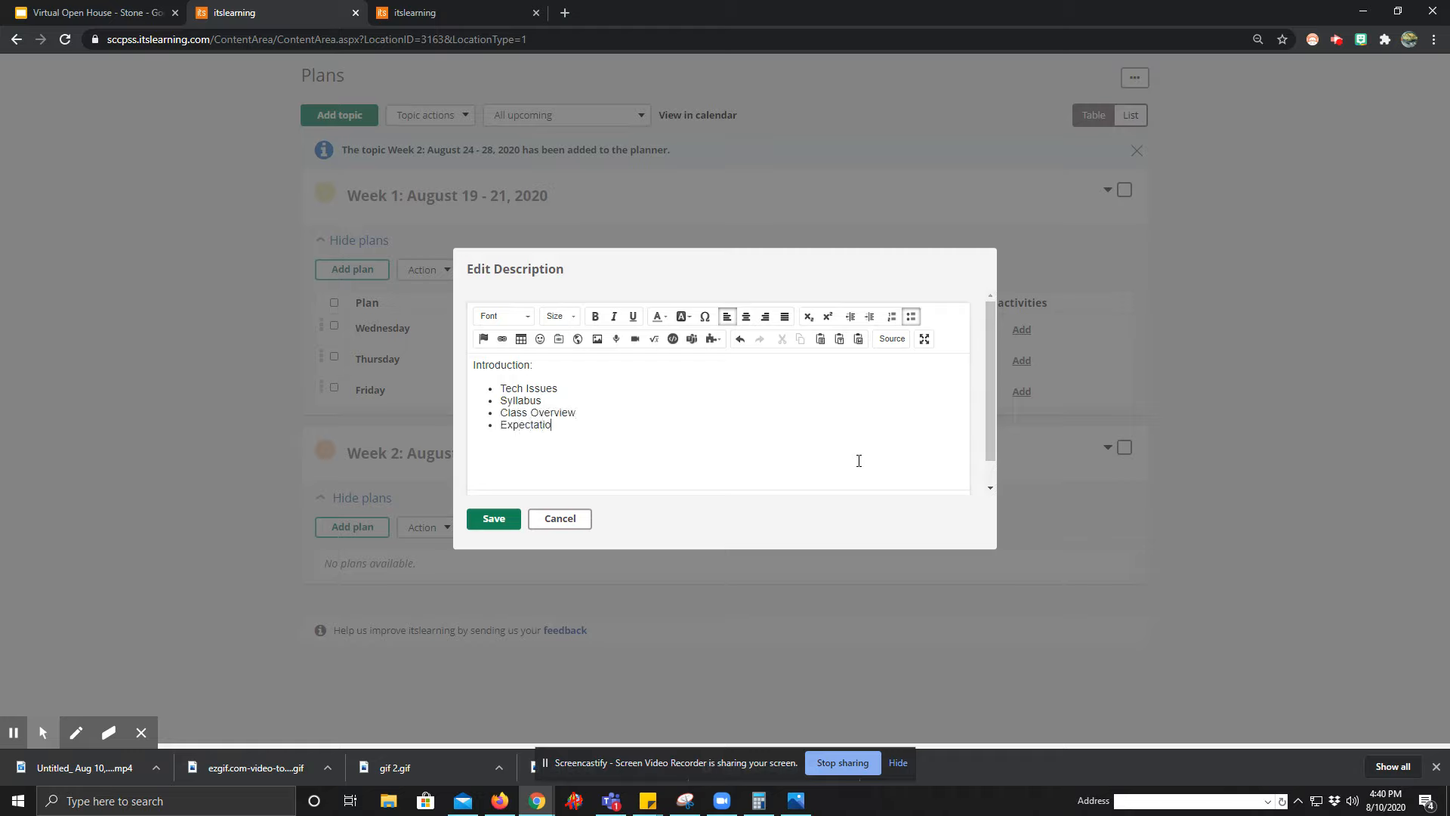
{"action": "left_click", "coordinate": [495, 520]}
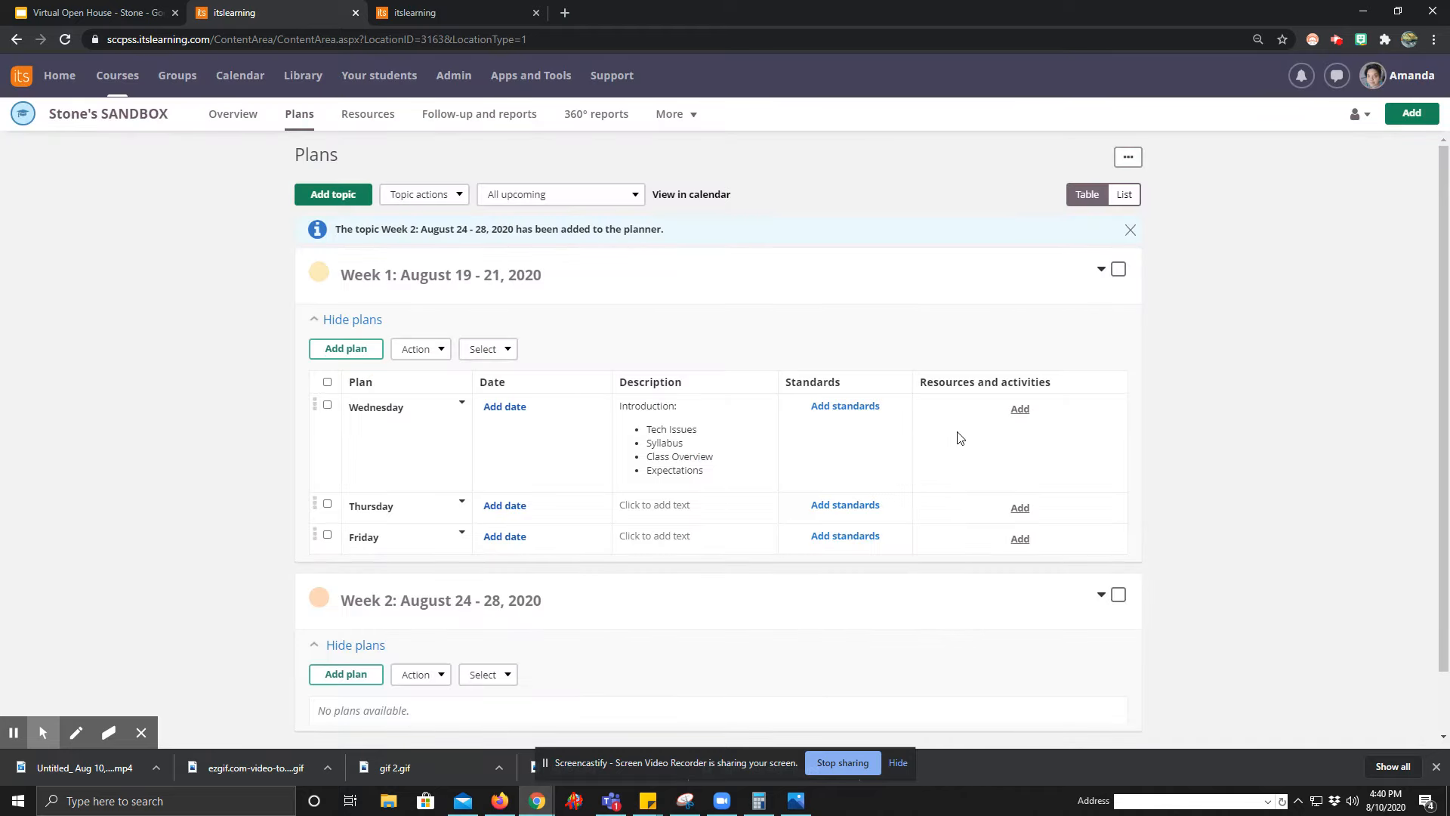
Attach the recent Syllabus task to the Wednesday plan's resources and activities.
{"action": "left_click", "coordinate": [1021, 409]}
{"action": "mouse_move", "coordinate": [1038, 581]}
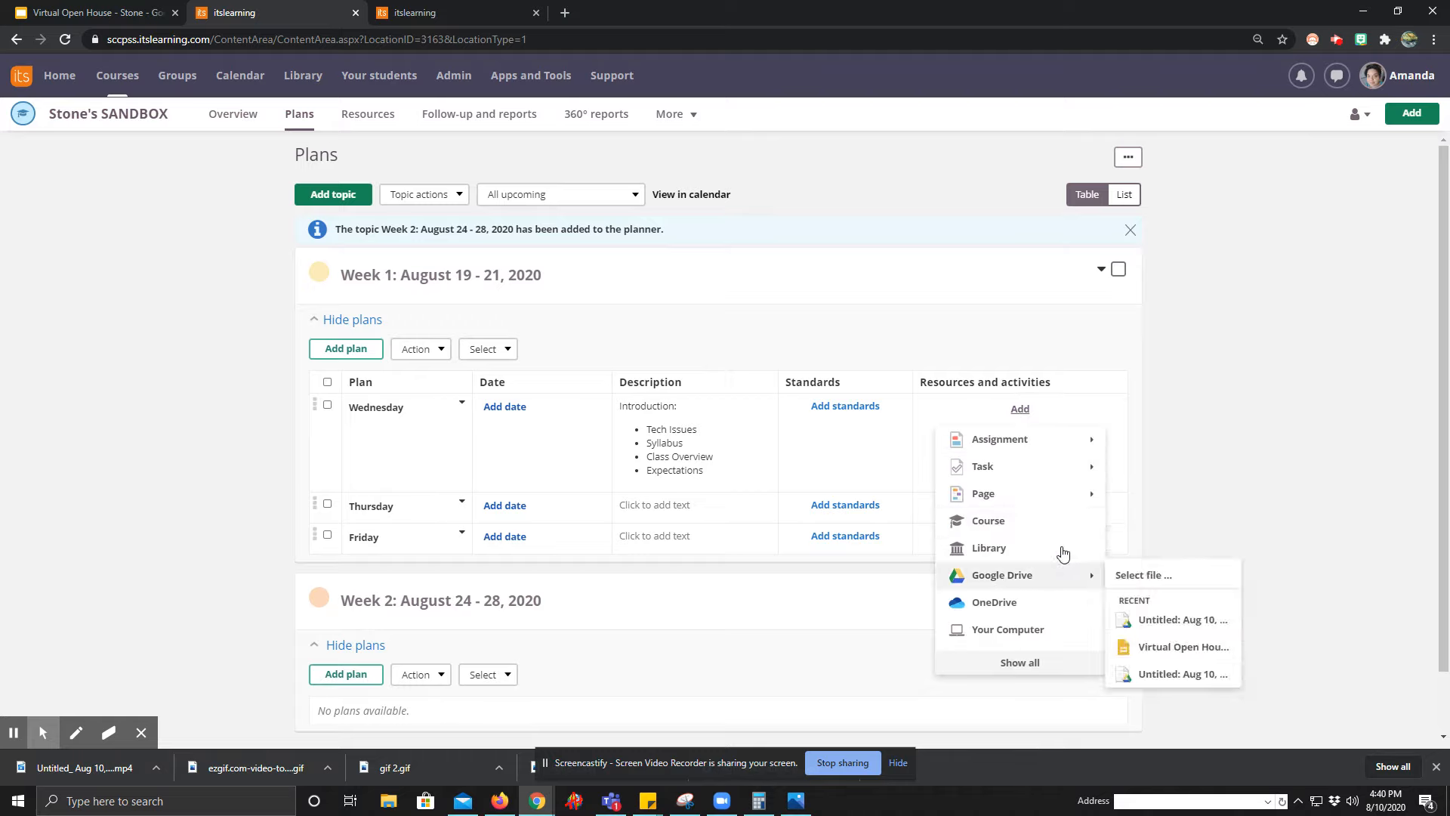
{"action": "mouse_move", "coordinate": [994, 472]}
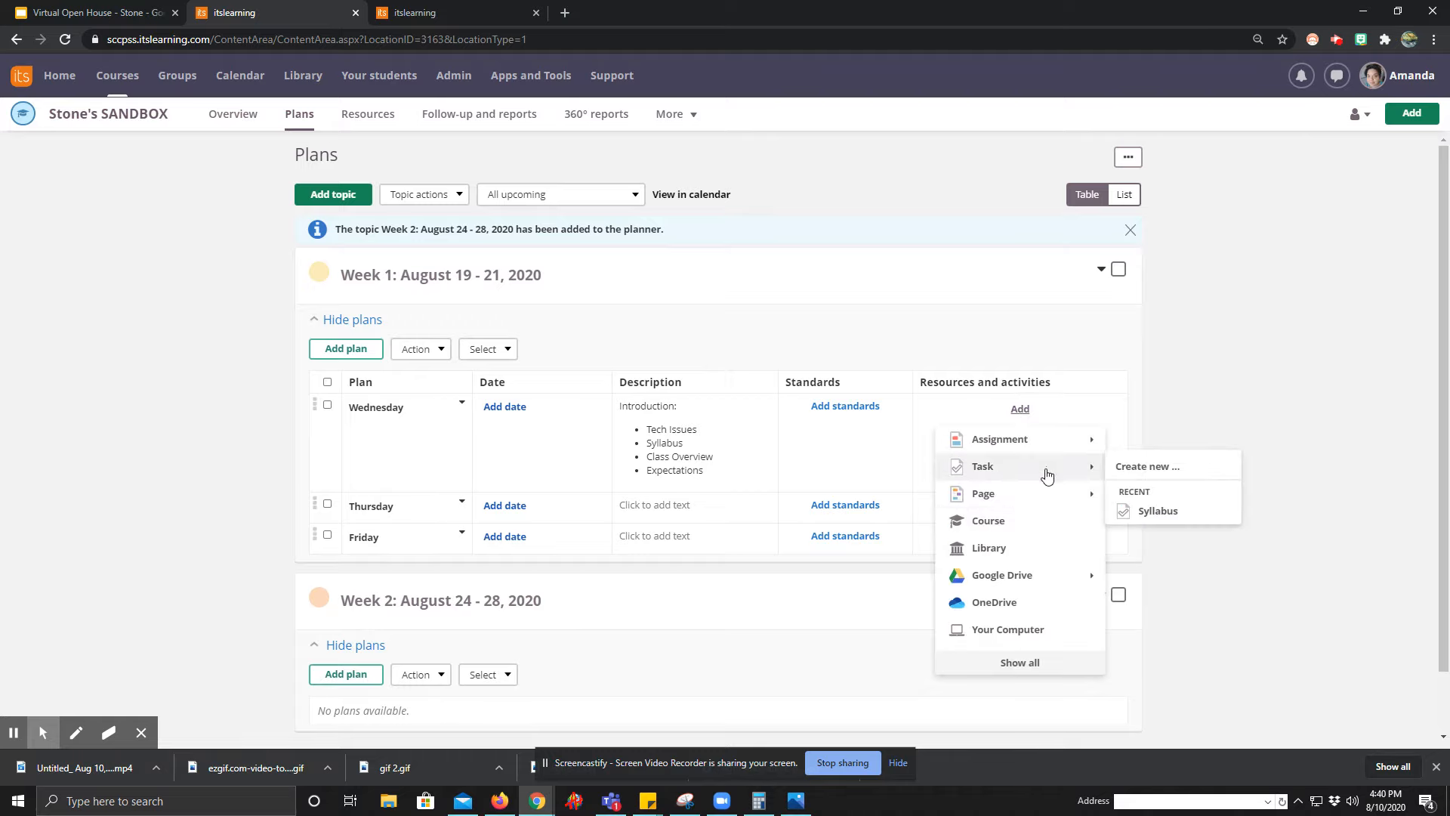
{"action": "left_click", "coordinate": [1159, 514]}
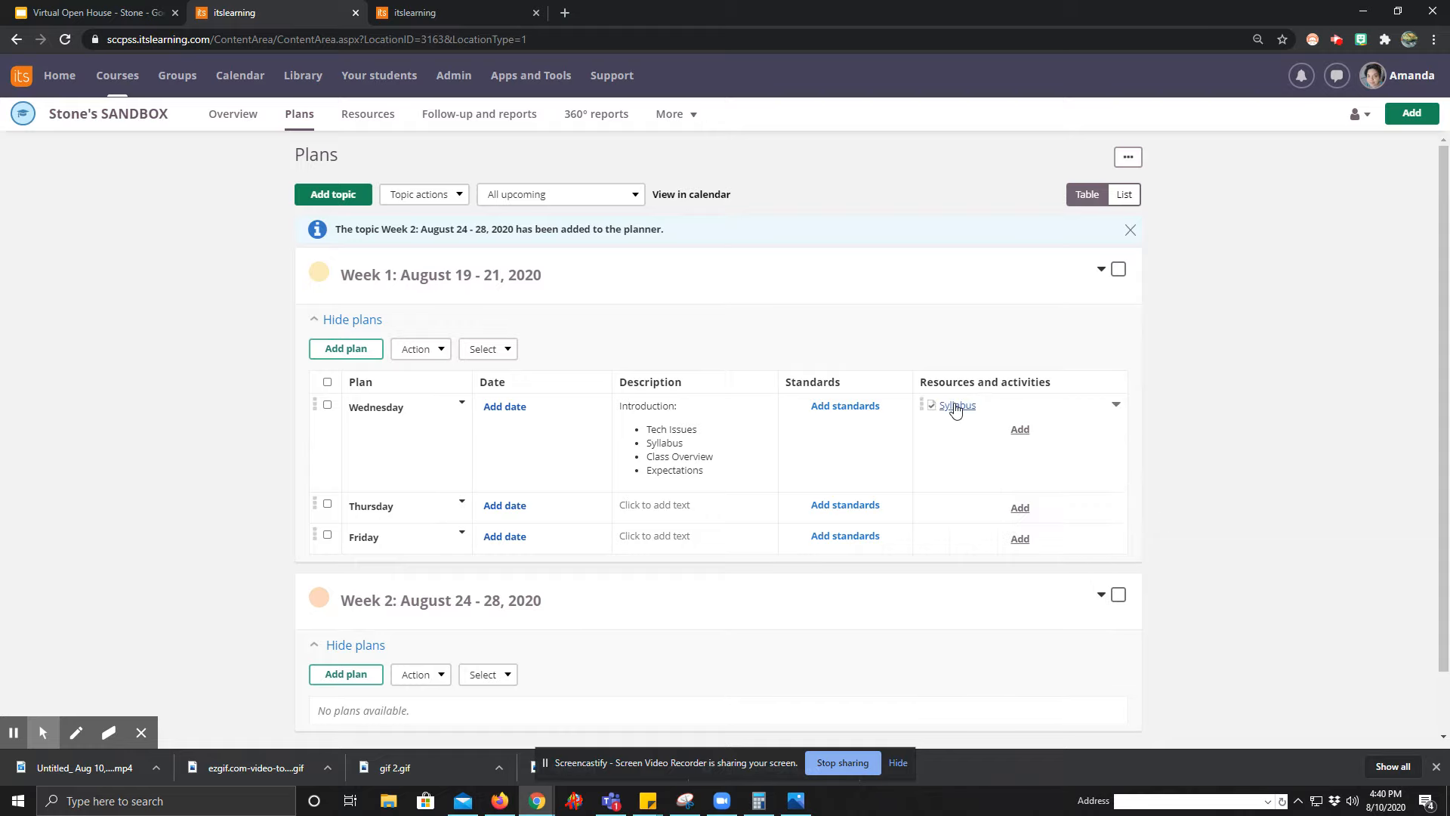
Open the Syllabus task for editing, review its additional options, save it as is and return to the course plans.
{"action": "left_click", "coordinate": [965, 409]}
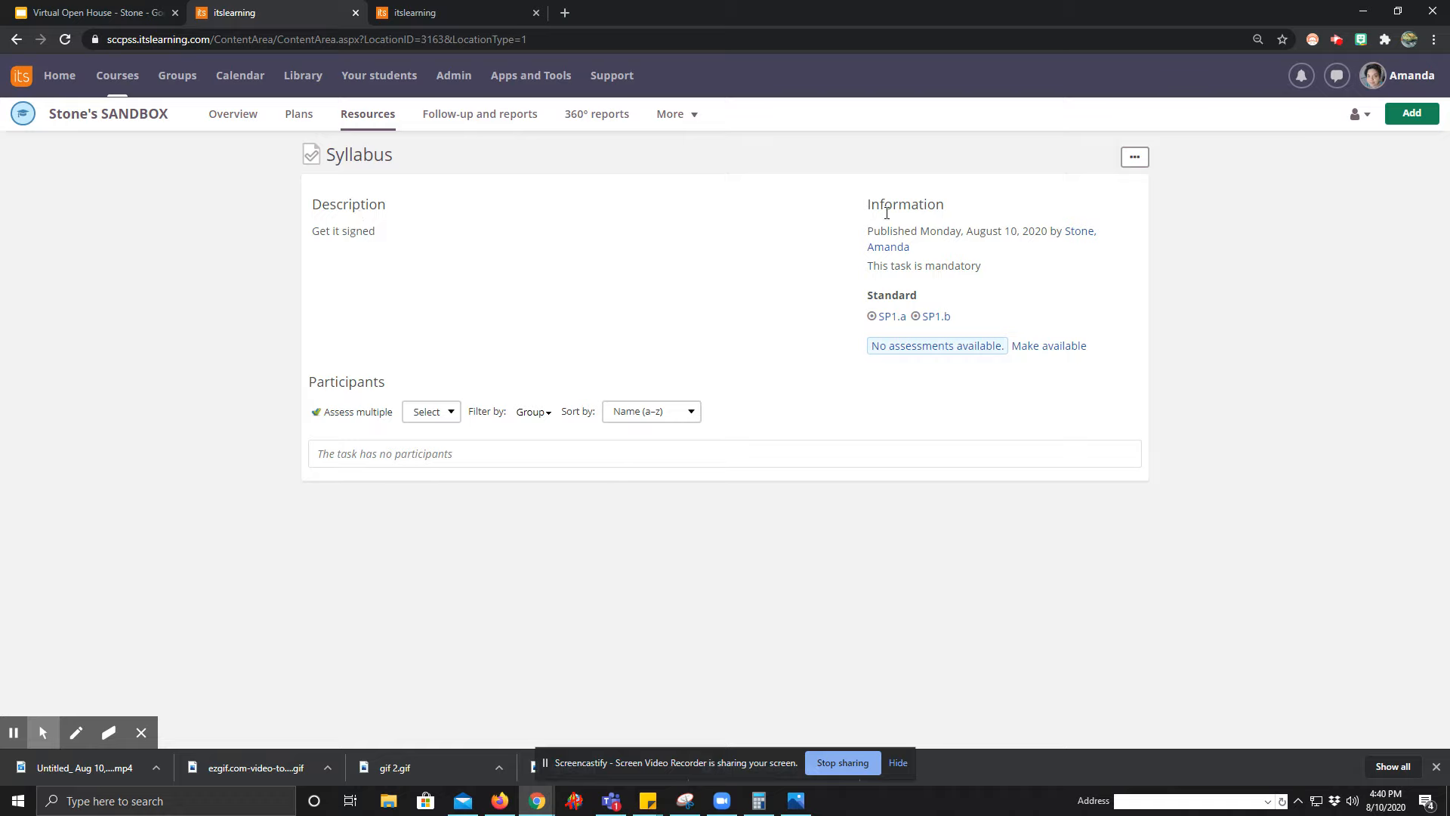
{"action": "left_click", "coordinate": [1134, 158]}
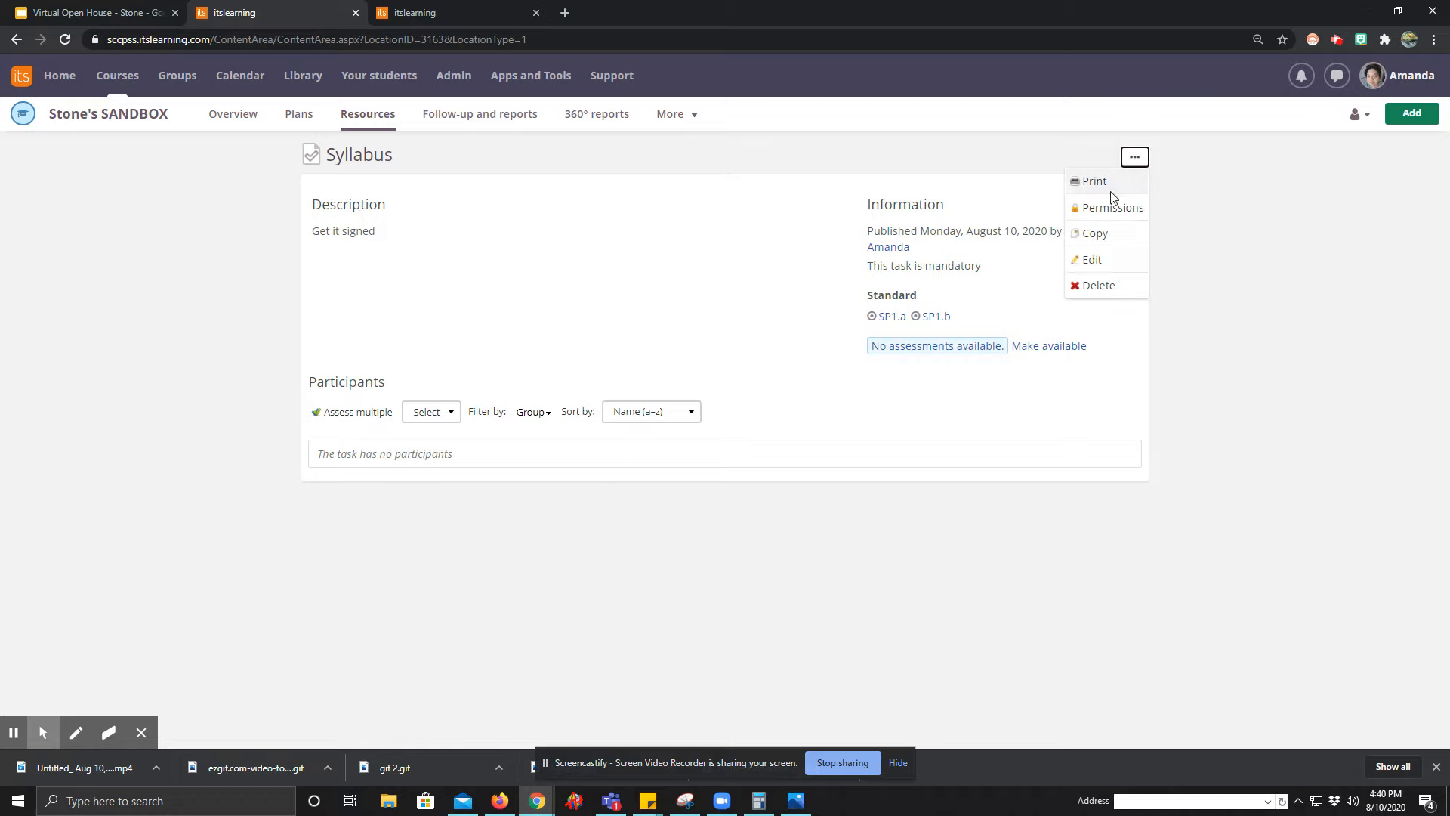
{"action": "left_click", "coordinate": [1091, 260]}
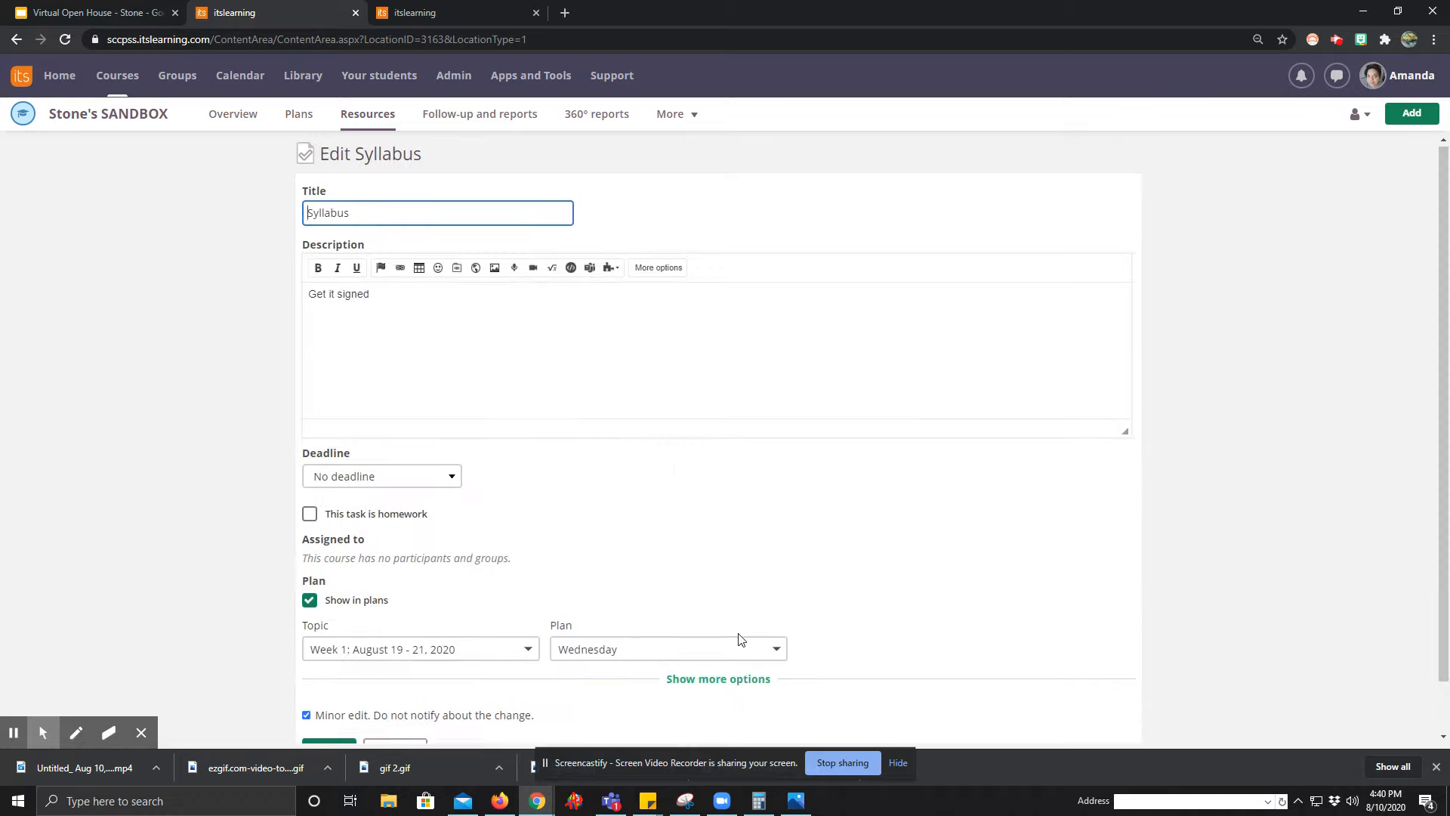
{"action": "left_click", "coordinate": [736, 683]}
{"action": "scroll", "coordinate": [733, 650], "scroll_direction": "down", "scroll_amount": 3}
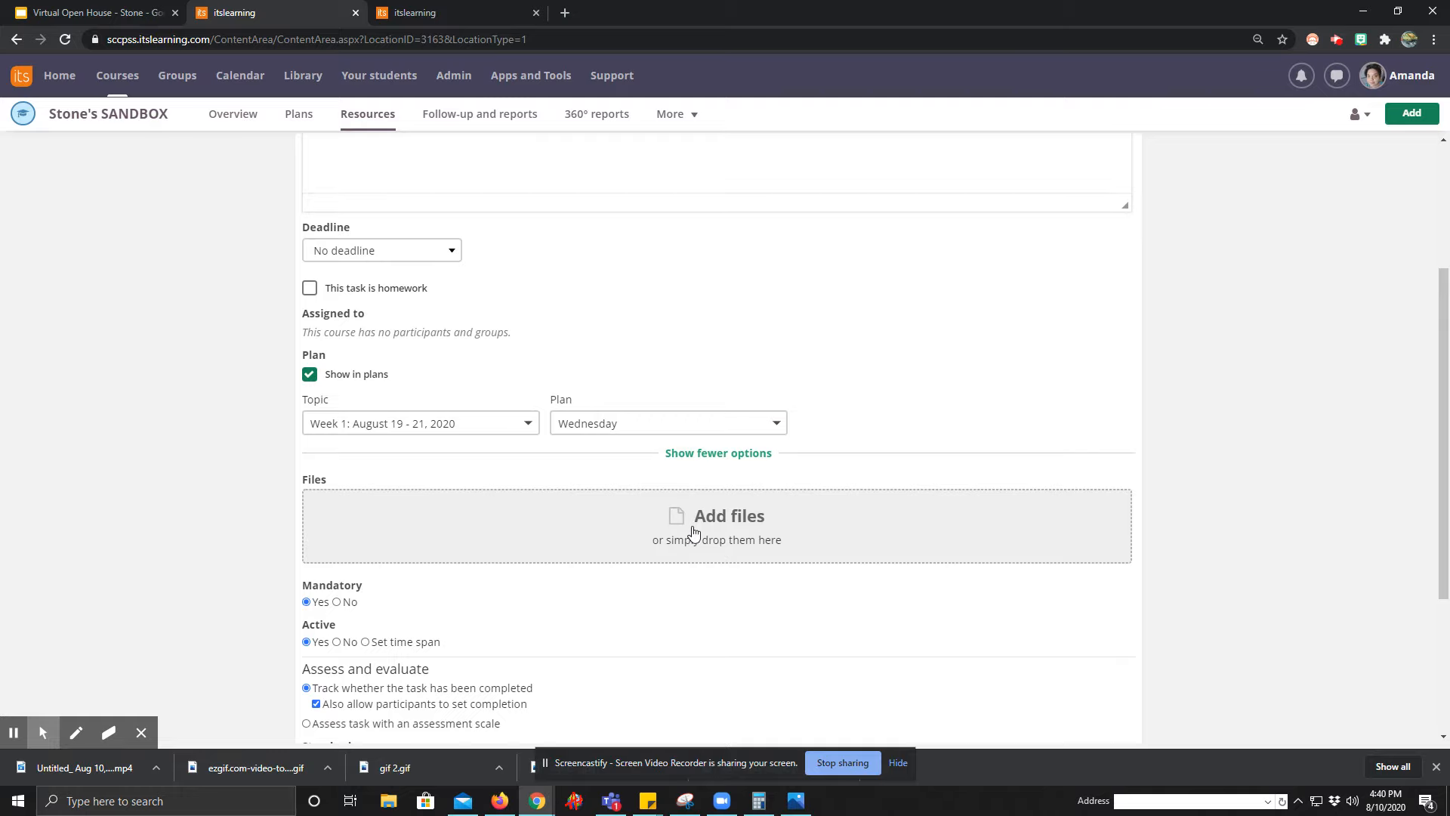
{"action": "scroll", "coordinate": [694, 533], "scroll_direction": "down", "scroll_amount": 3}
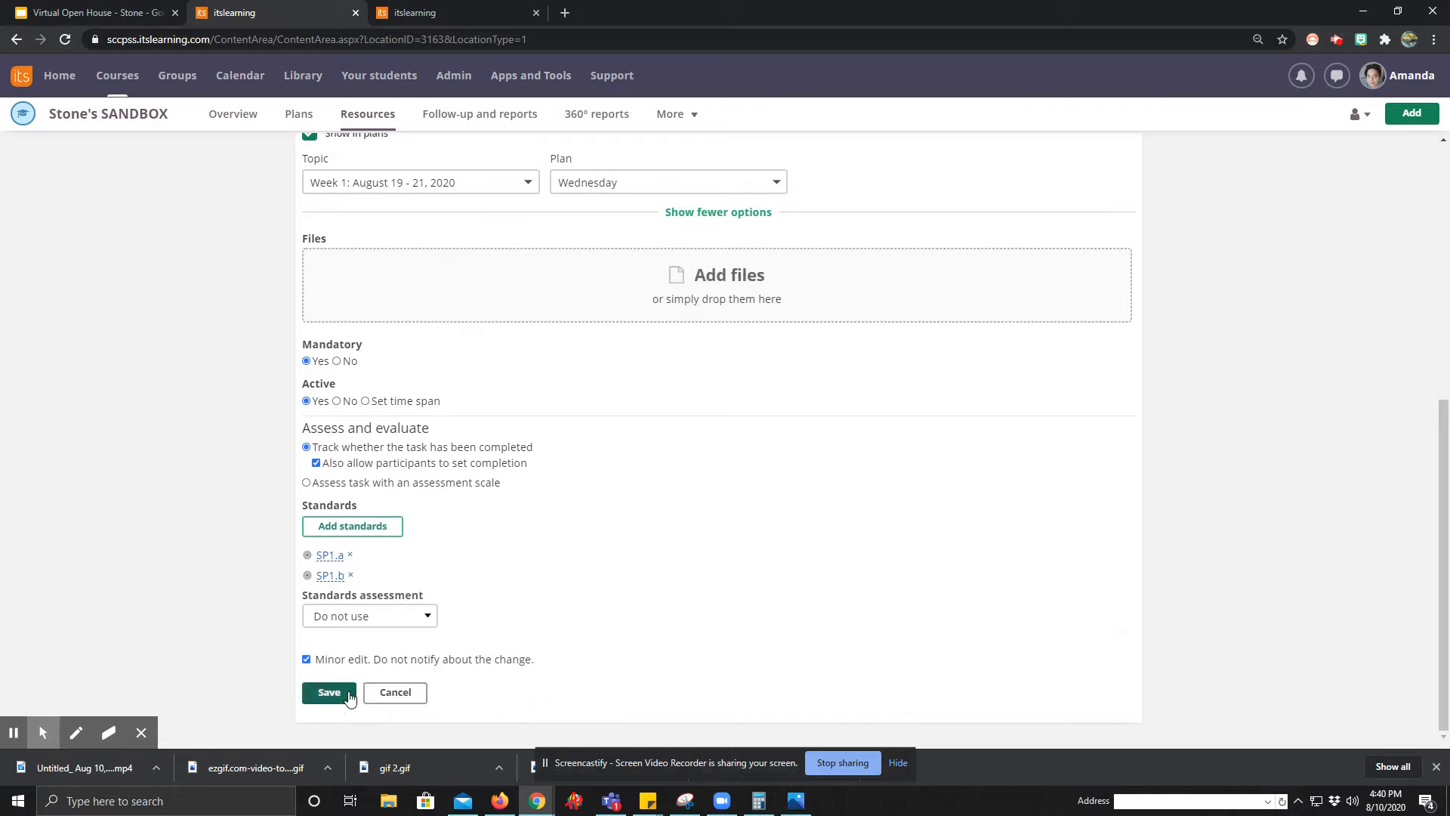
{"action": "left_click", "coordinate": [324, 689]}
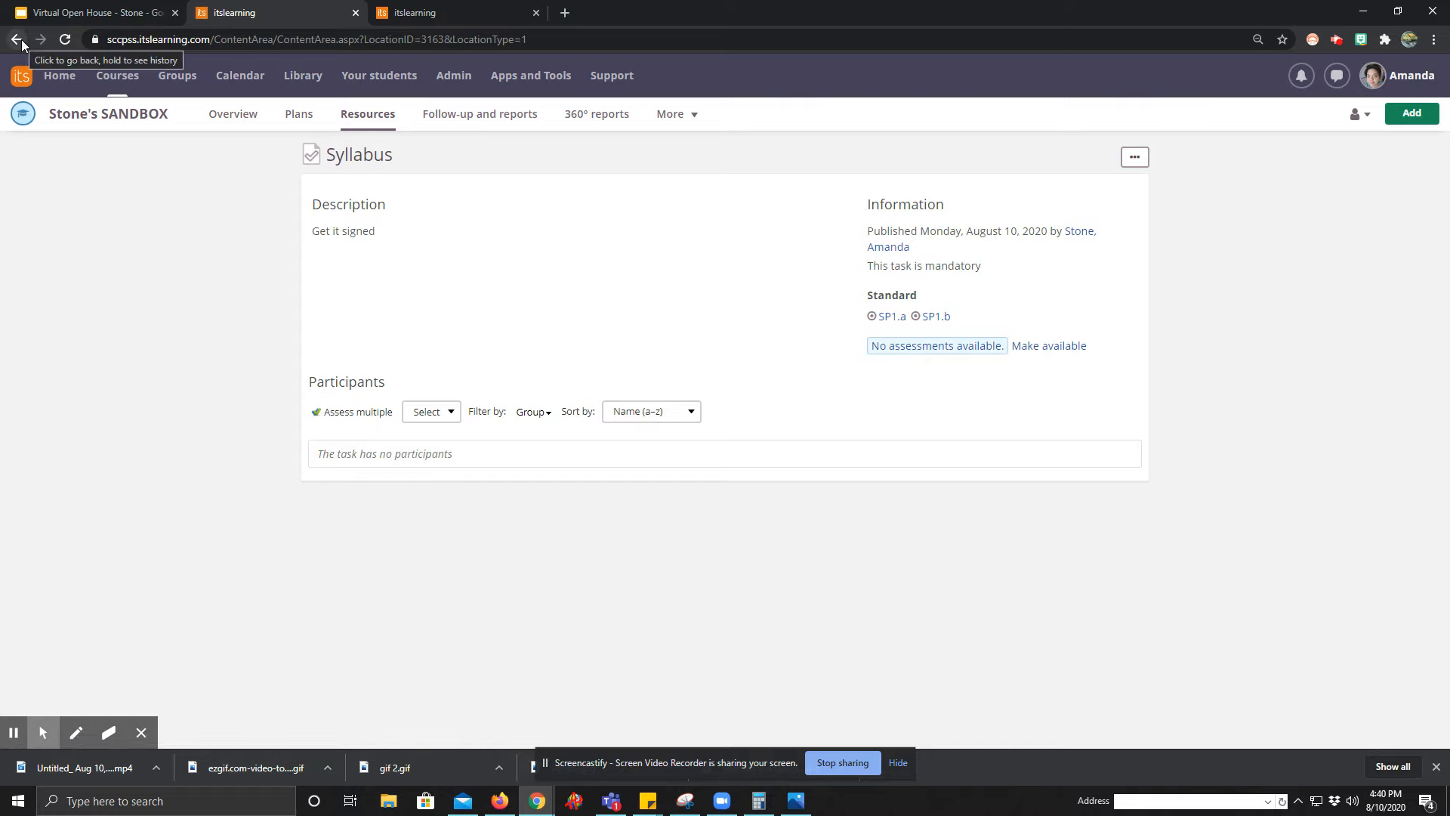
{"action": "left_click", "coordinate": [295, 114]}
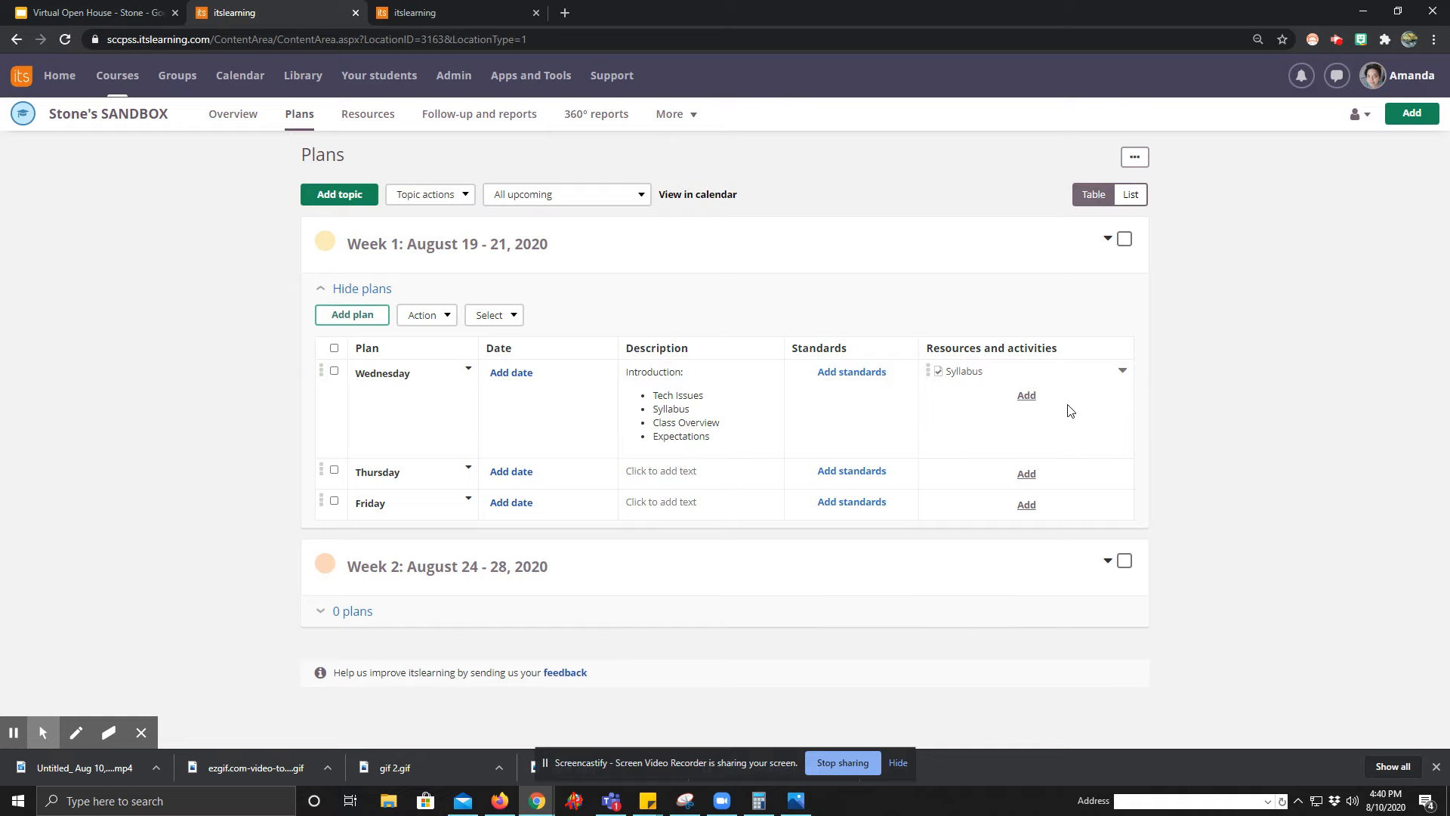
Insert the Physics standards SP1.a and SP1.b into the Wednesday plan.
{"action": "left_click", "coordinate": [857, 374]}
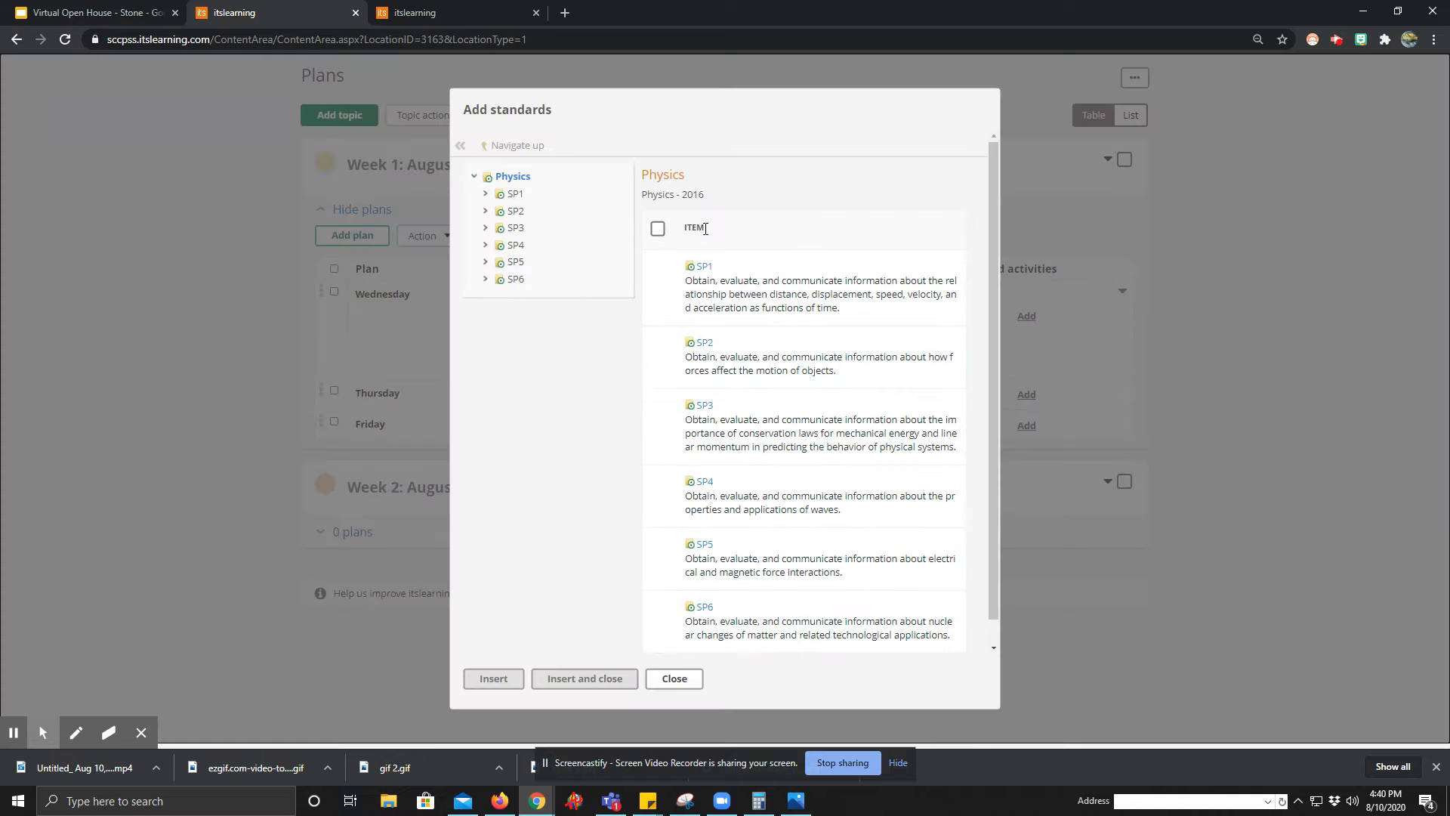
{"action": "left_click", "coordinate": [701, 267]}
{"action": "left_click", "coordinate": [658, 297]}
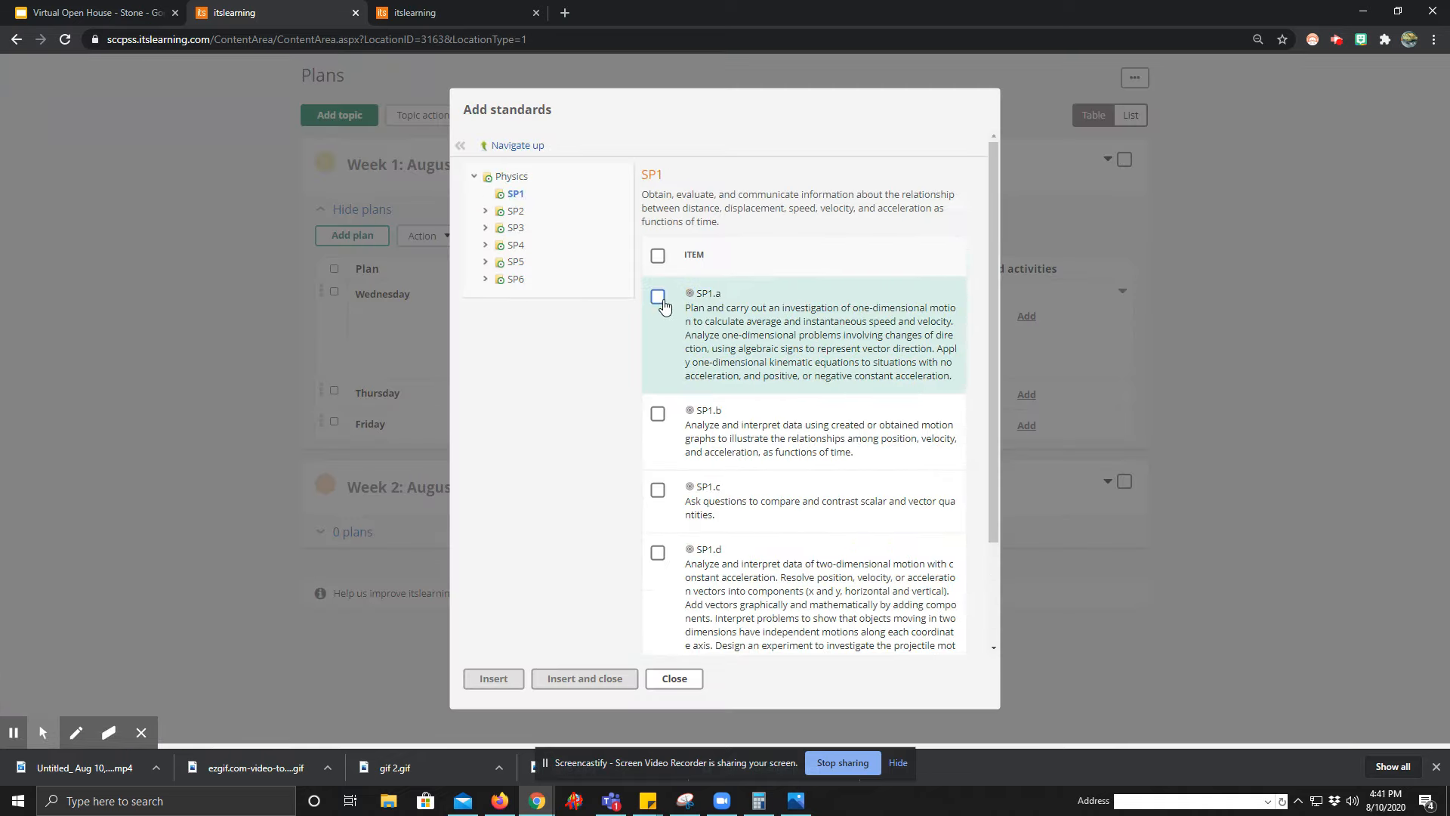
{"action": "left_click", "coordinate": [661, 413]}
{"action": "left_click", "coordinate": [597, 678]}
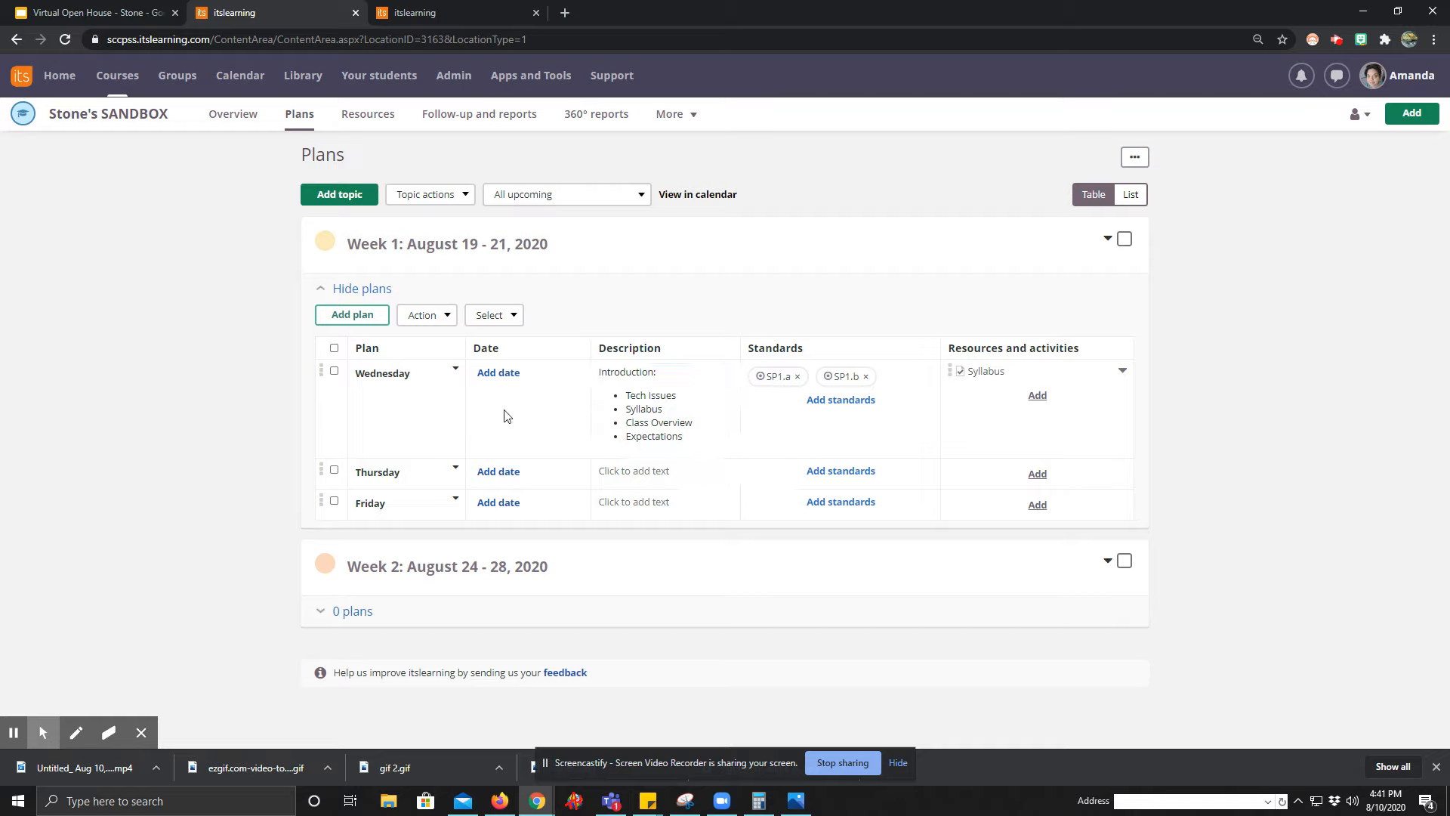
{"action": "left_click", "coordinate": [505, 378]}
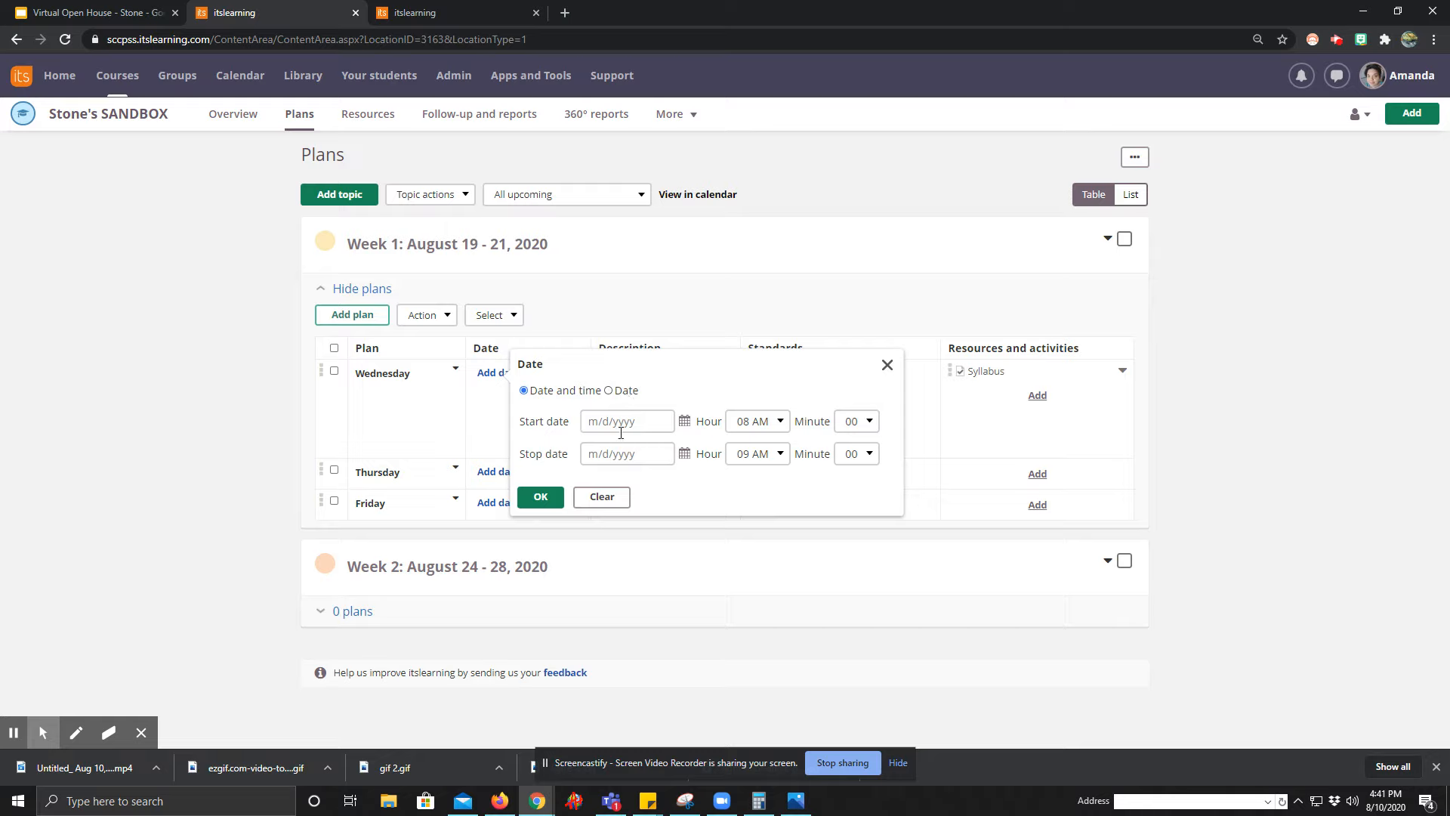
{"action": "left_click", "coordinate": [609, 392]}
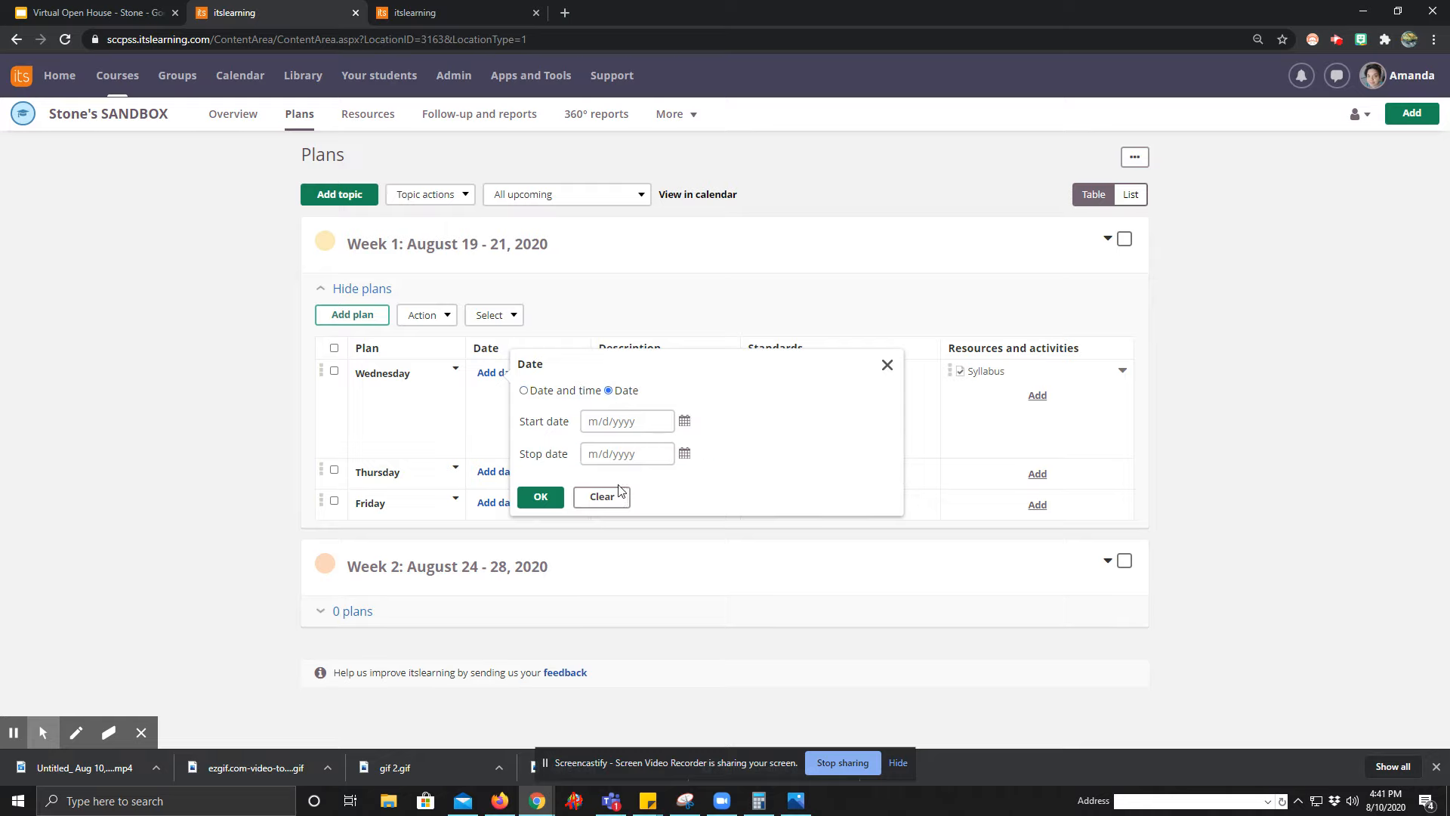
{"action": "left_click", "coordinate": [887, 365]}
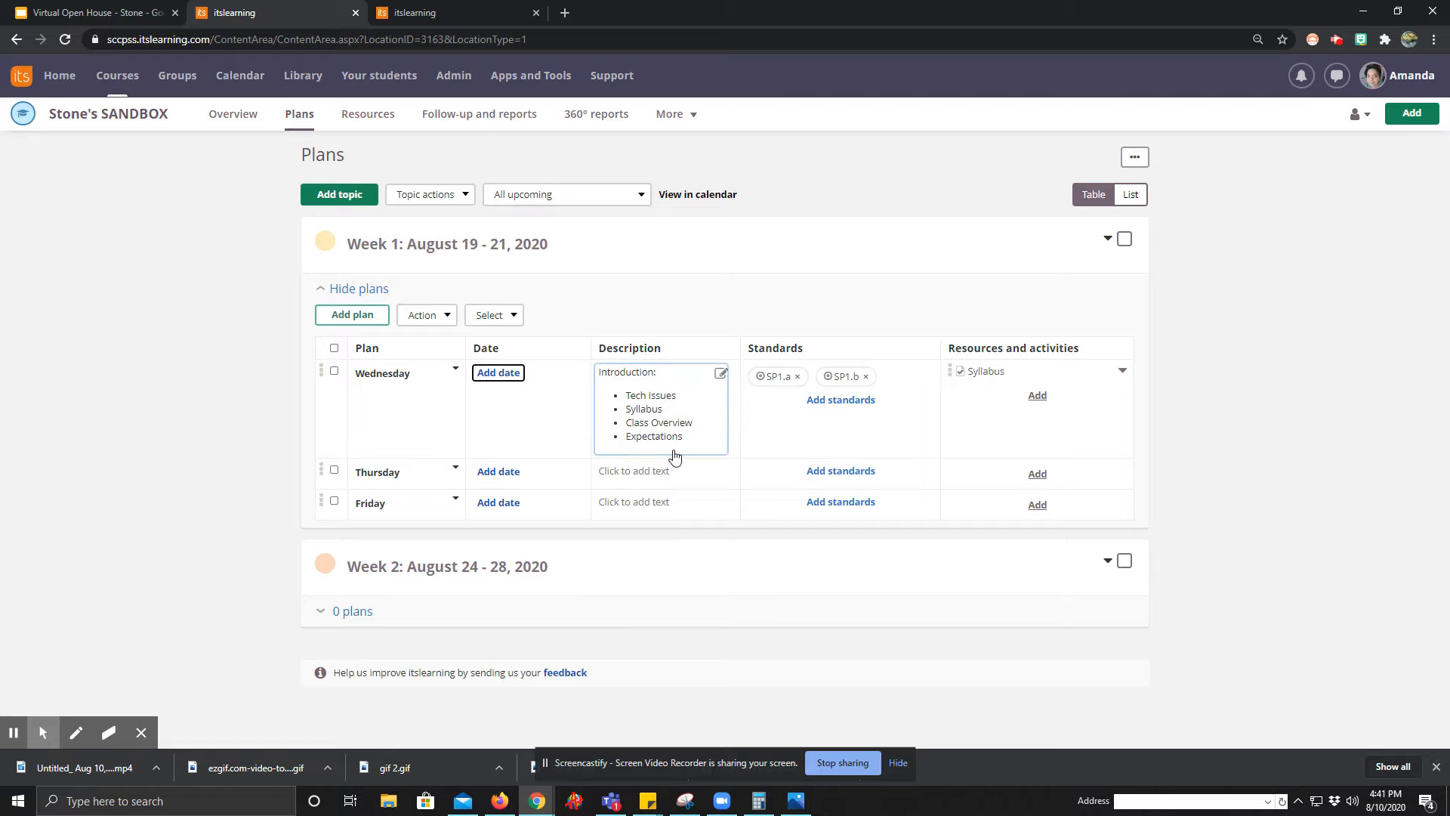
Open the Honors Physics course's plans and examine the Week 1 dates, descriptions, standards and resources as a completed example.
{"action": "left_click", "coordinate": [60, 87]}
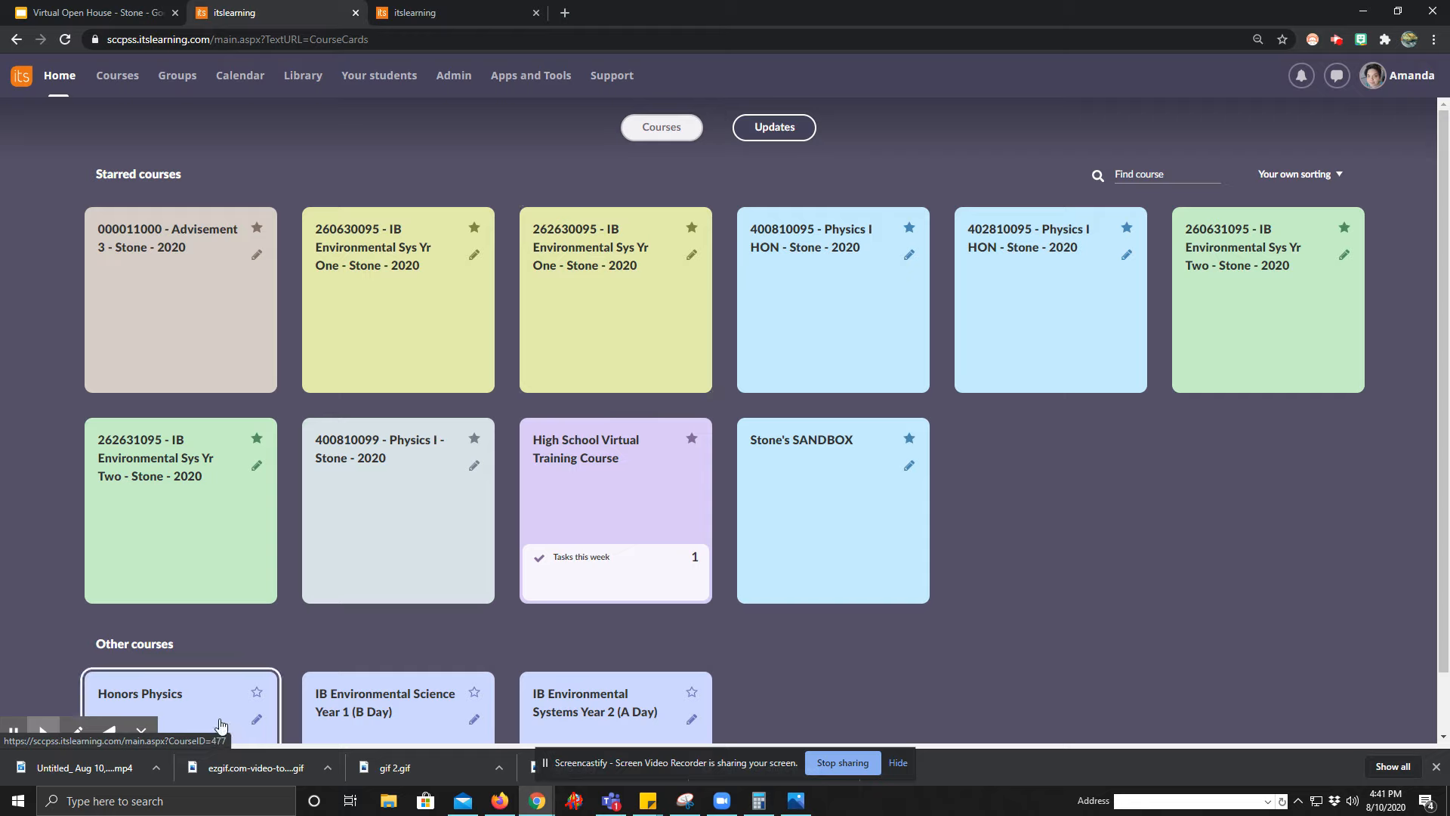
{"action": "left_click", "coordinate": [180, 718]}
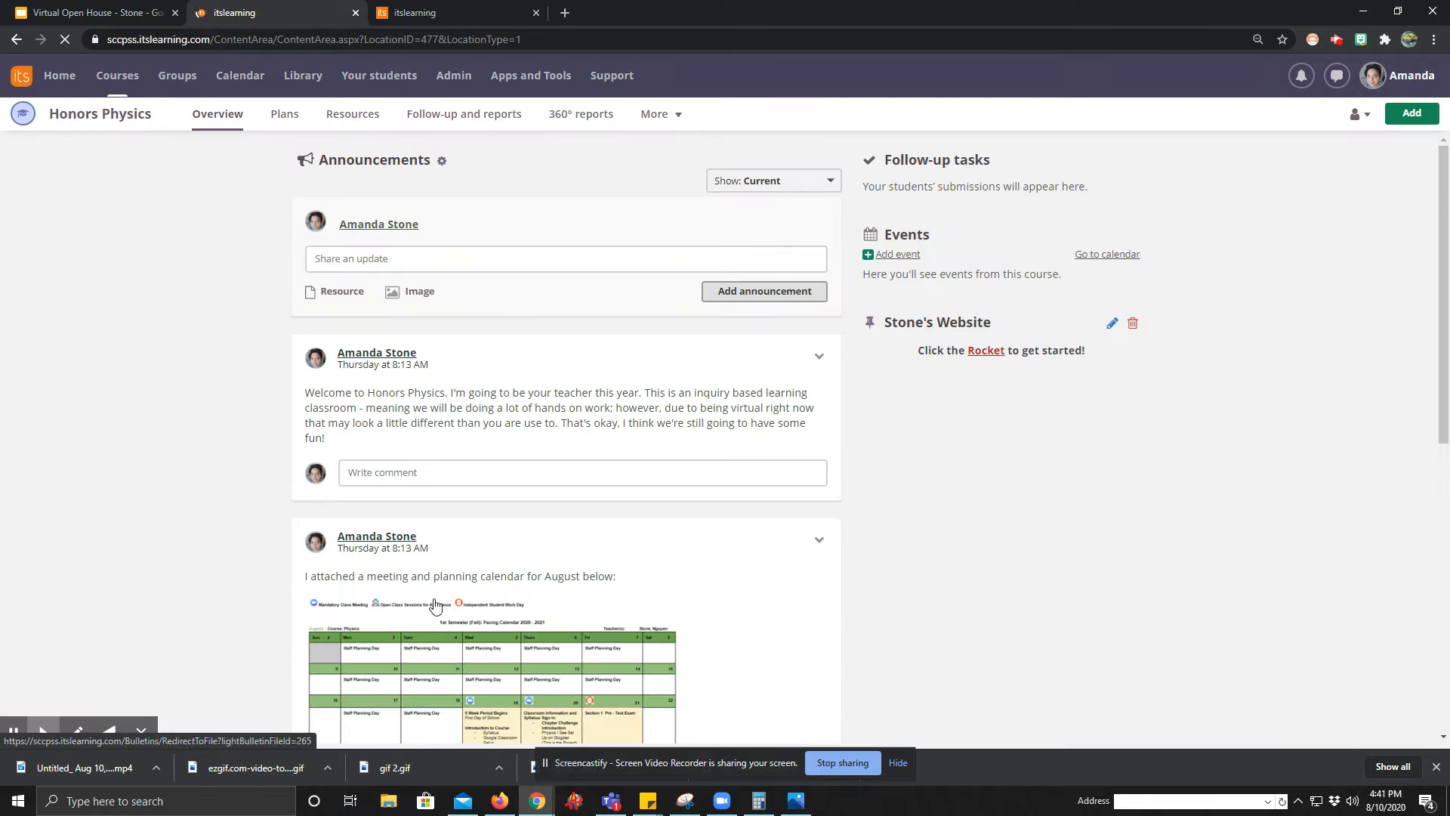
{"action": "left_click", "coordinate": [284, 114]}
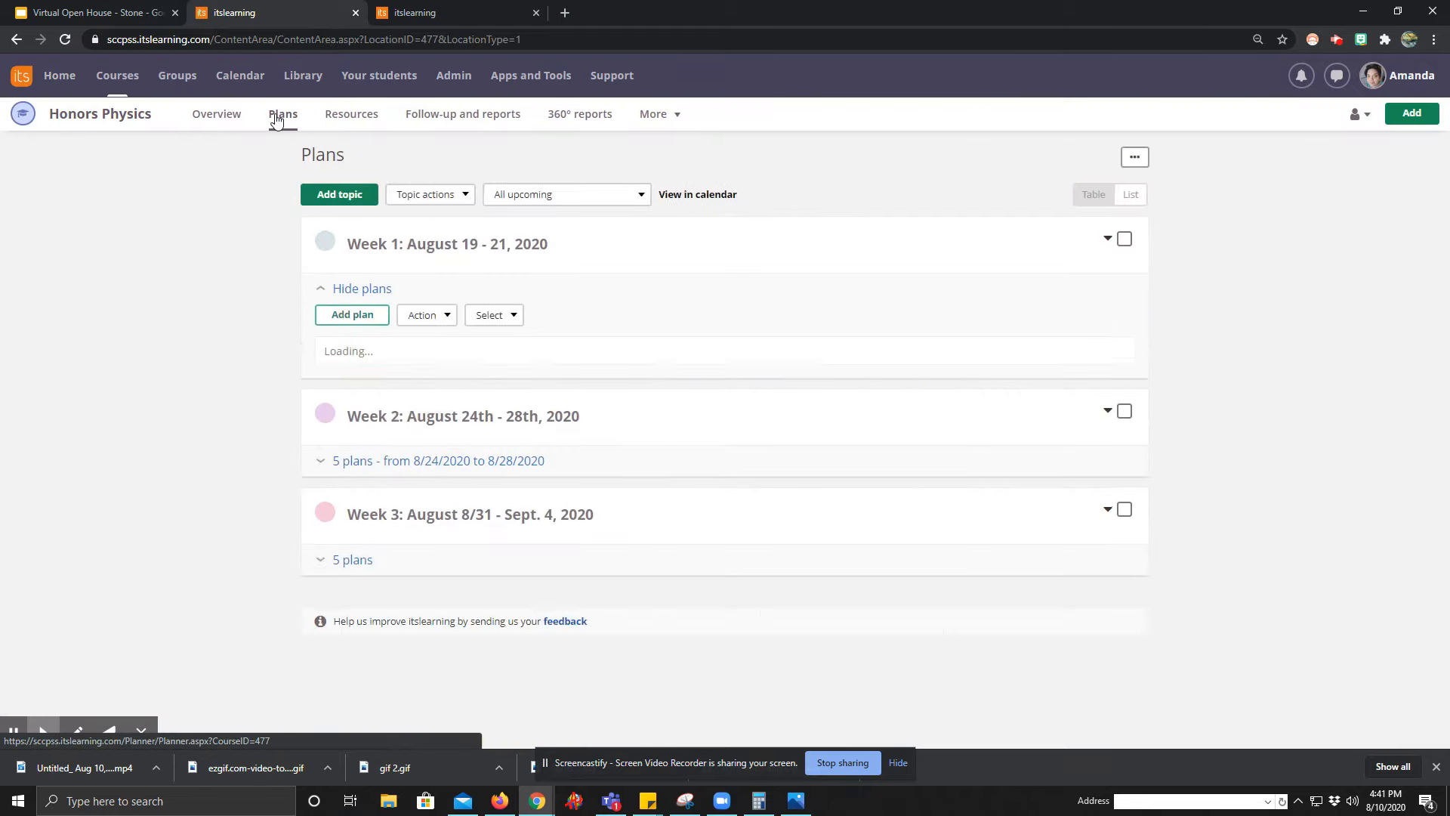
{"action": "scroll", "coordinate": [159, 454], "scroll_direction": "down", "scroll_amount": 2}
{"action": "scroll", "coordinate": [159, 454], "scroll_direction": "up", "scroll_amount": 1}
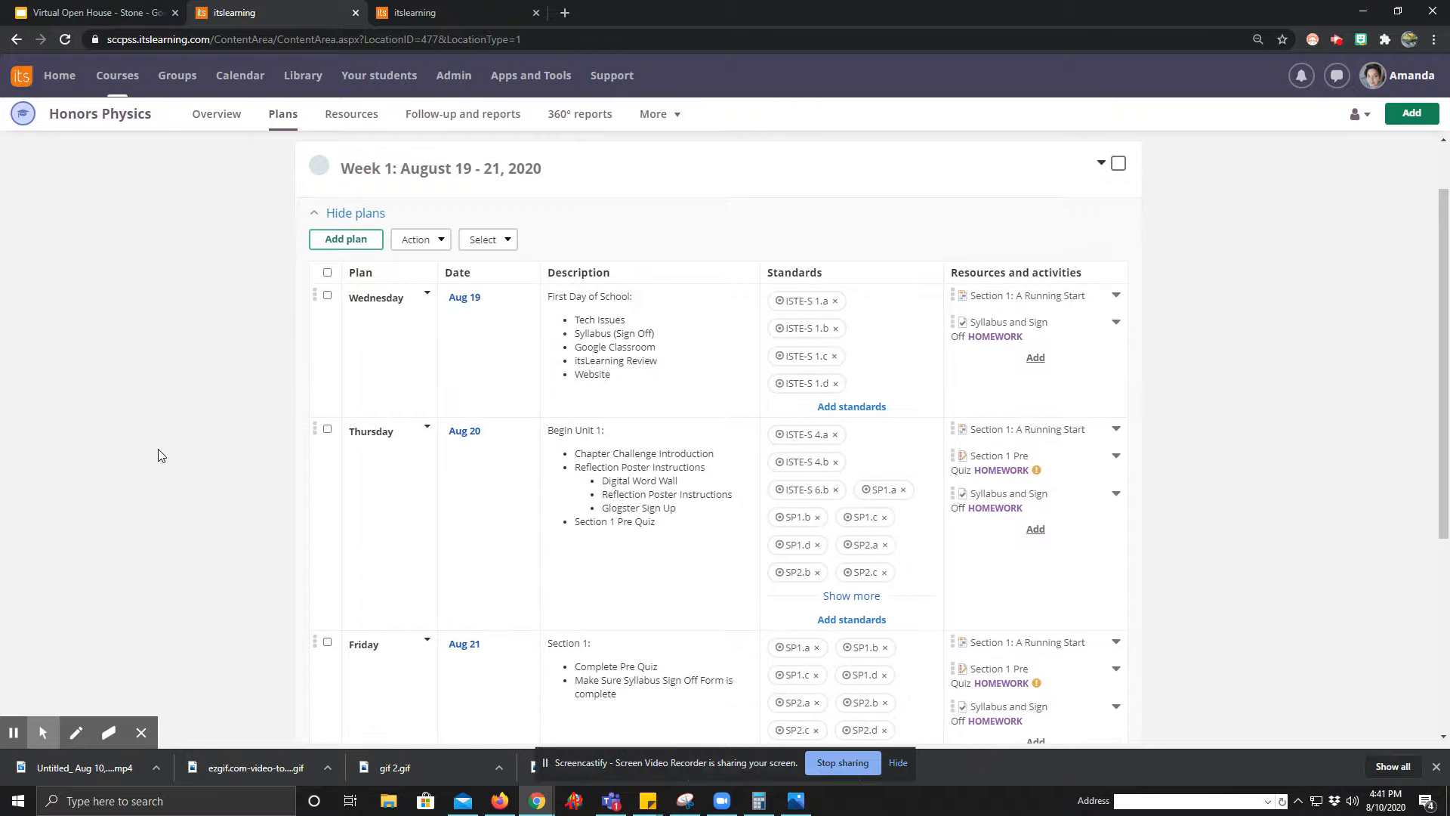
{"action": "scroll", "coordinate": [159, 454], "scroll_direction": "down", "scroll_amount": 1}
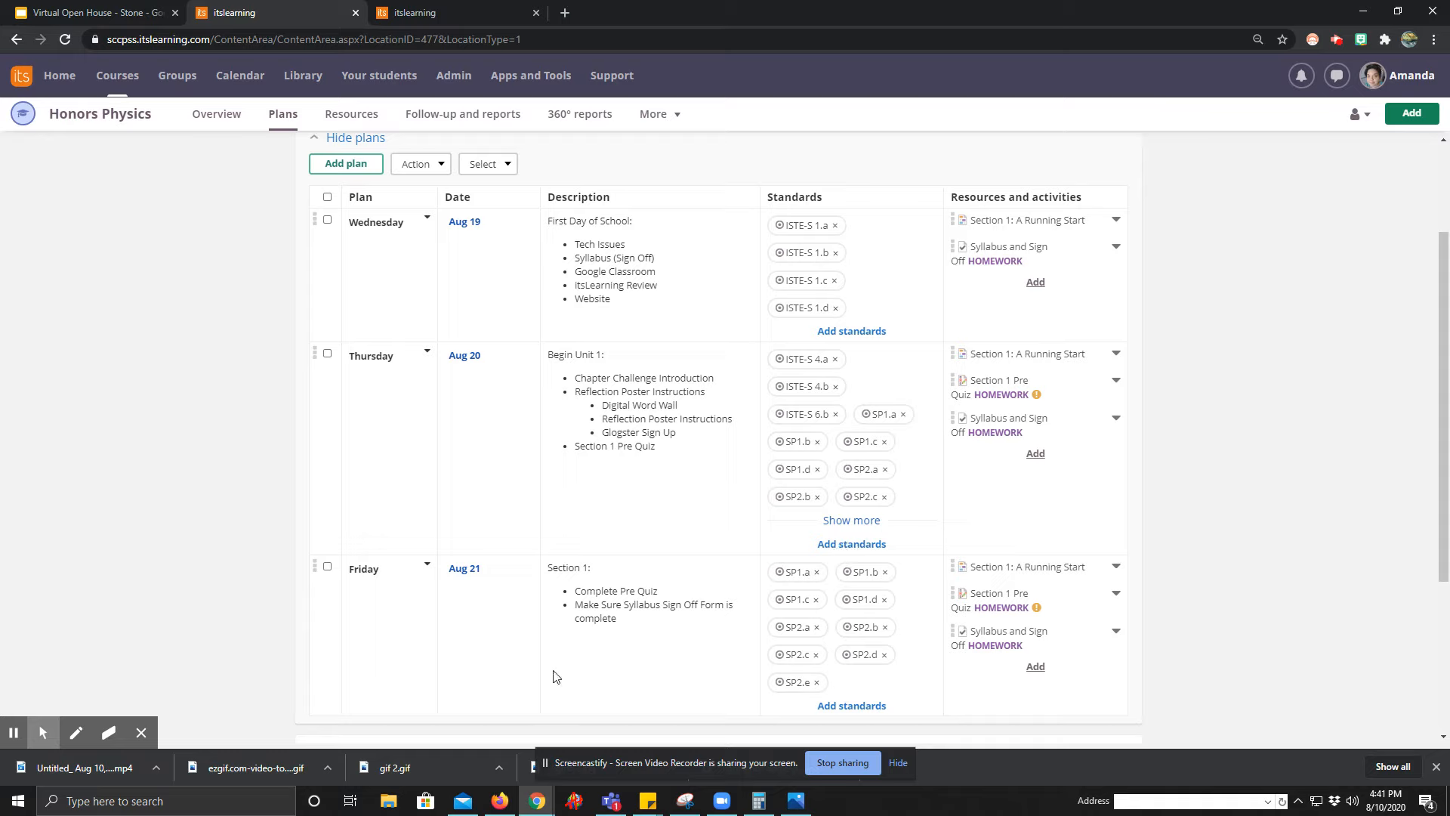
Collapse Week 1 and examine the Honors Physics Week 2 plans, including their dates, descriptions, standards and resources.
{"action": "left_click", "coordinate": [329, 139]}
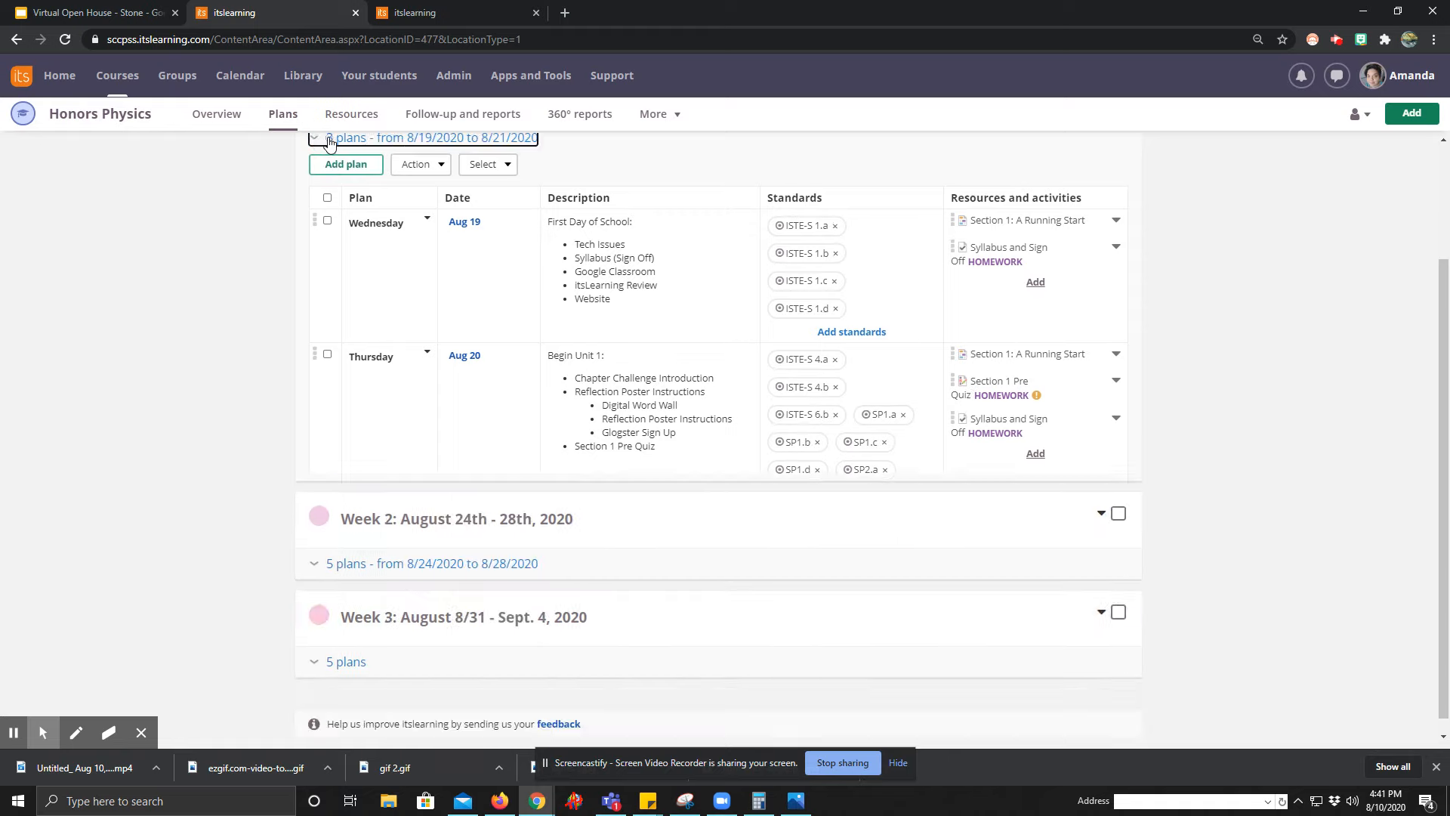
{"action": "left_click", "coordinate": [367, 389]}
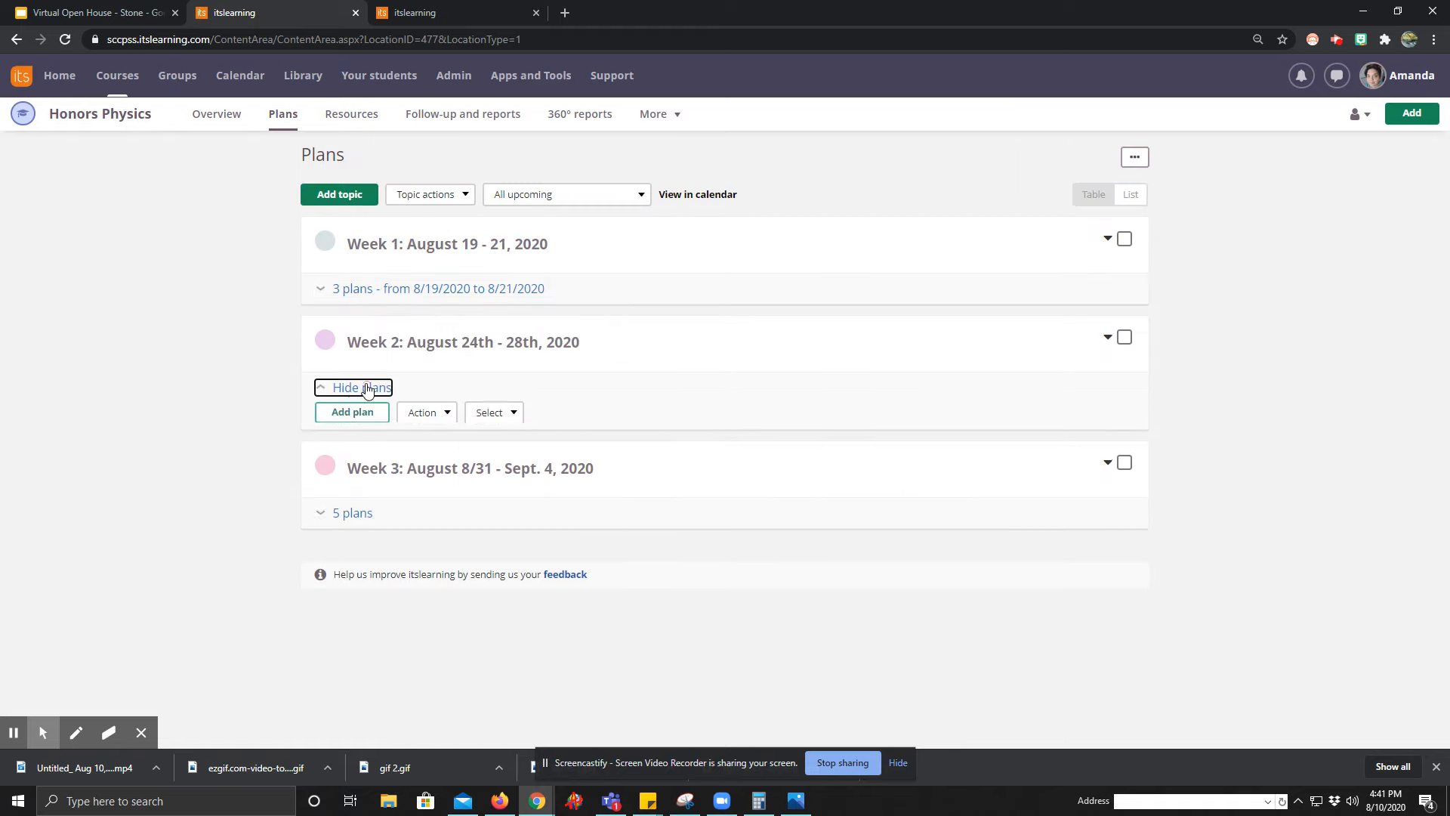
{"action": "scroll", "coordinate": [366, 404], "scroll_direction": "down", "scroll_amount": 2}
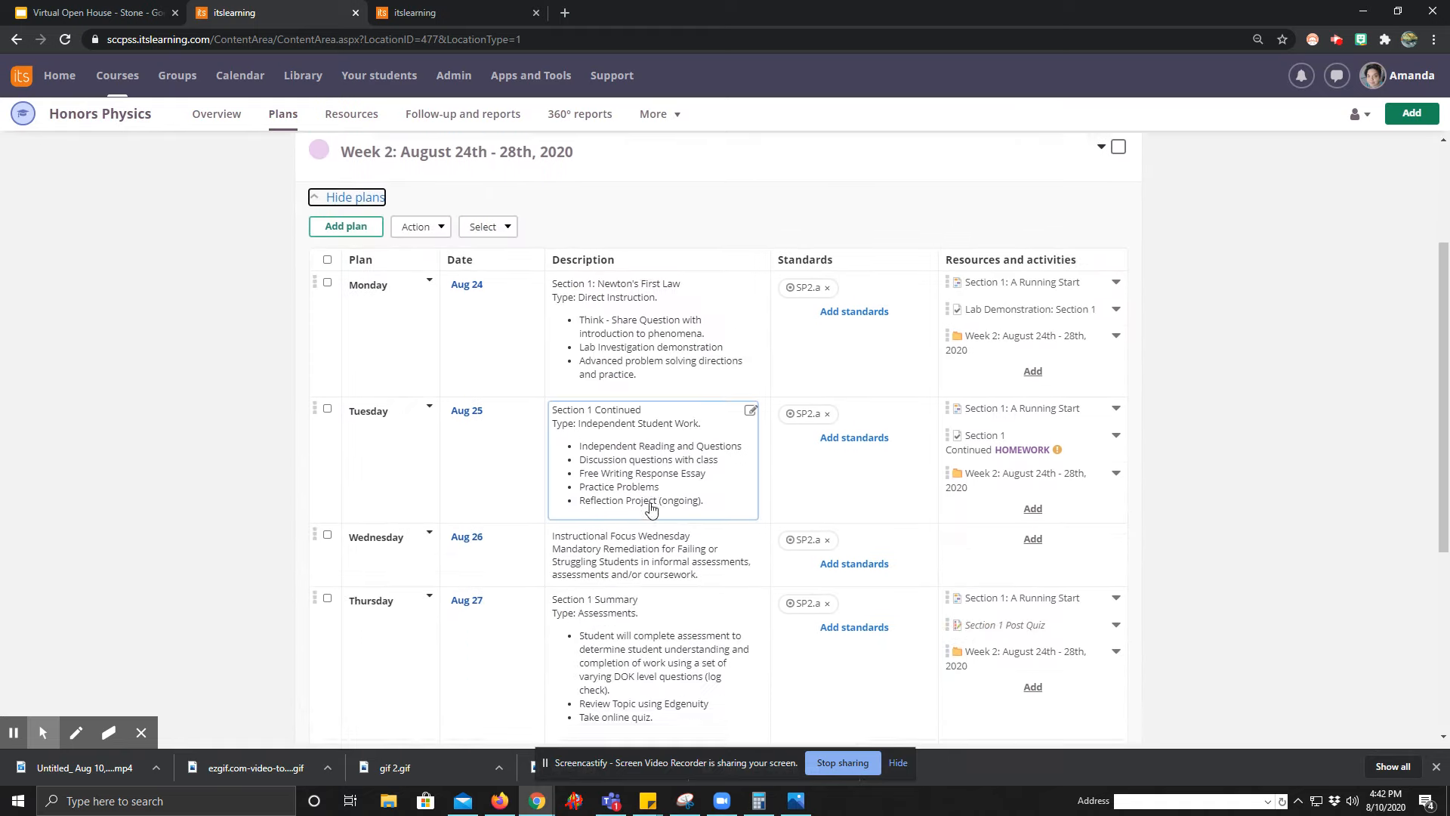
{"action": "scroll", "coordinate": [665, 529], "scroll_direction": "down", "scroll_amount": 3}
{"action": "scroll", "coordinate": [740, 543], "scroll_direction": "down", "scroll_amount": 2}
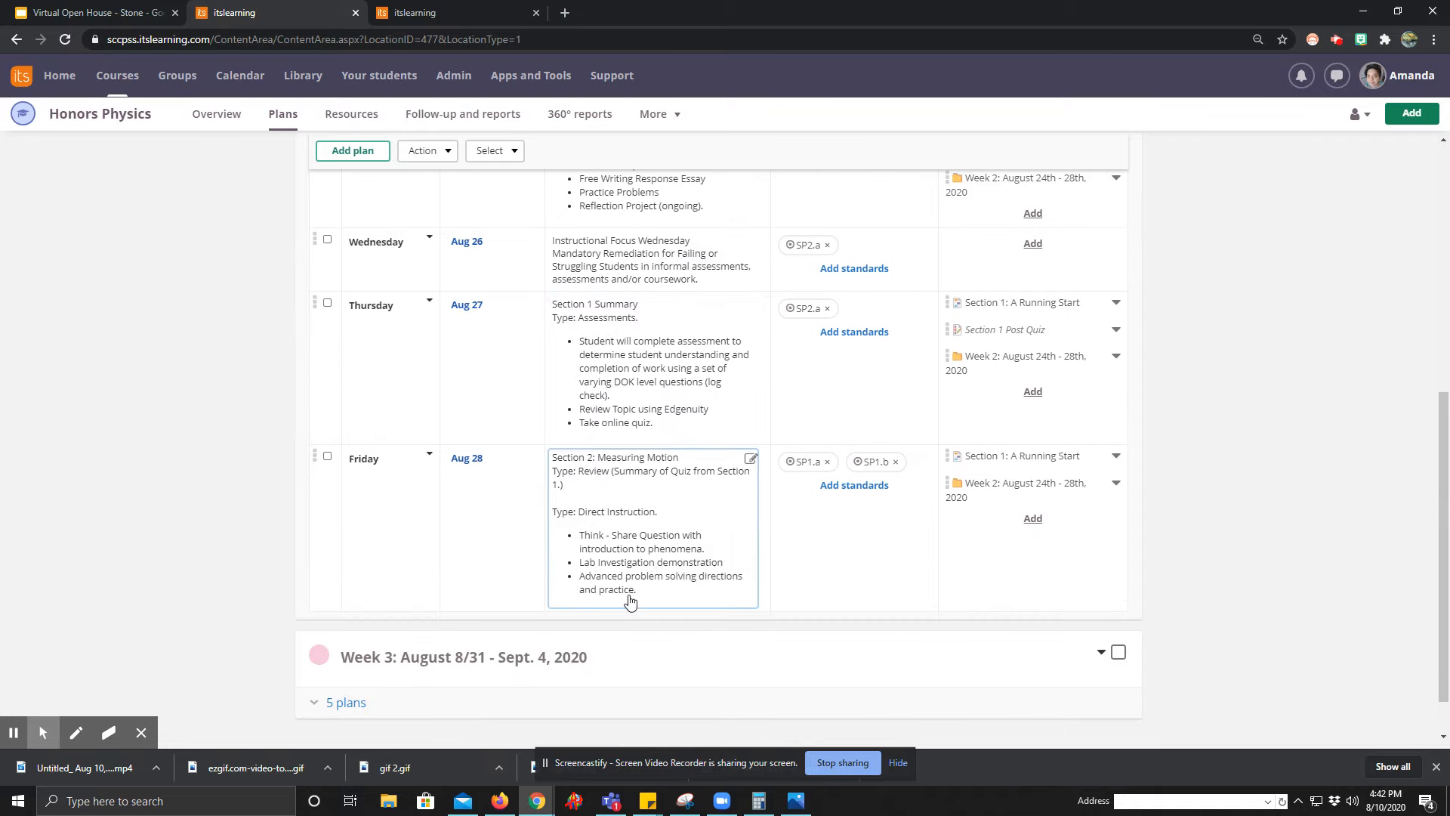
{"action": "scroll", "coordinate": [631, 602], "scroll_direction": "down", "scroll_amount": 1}
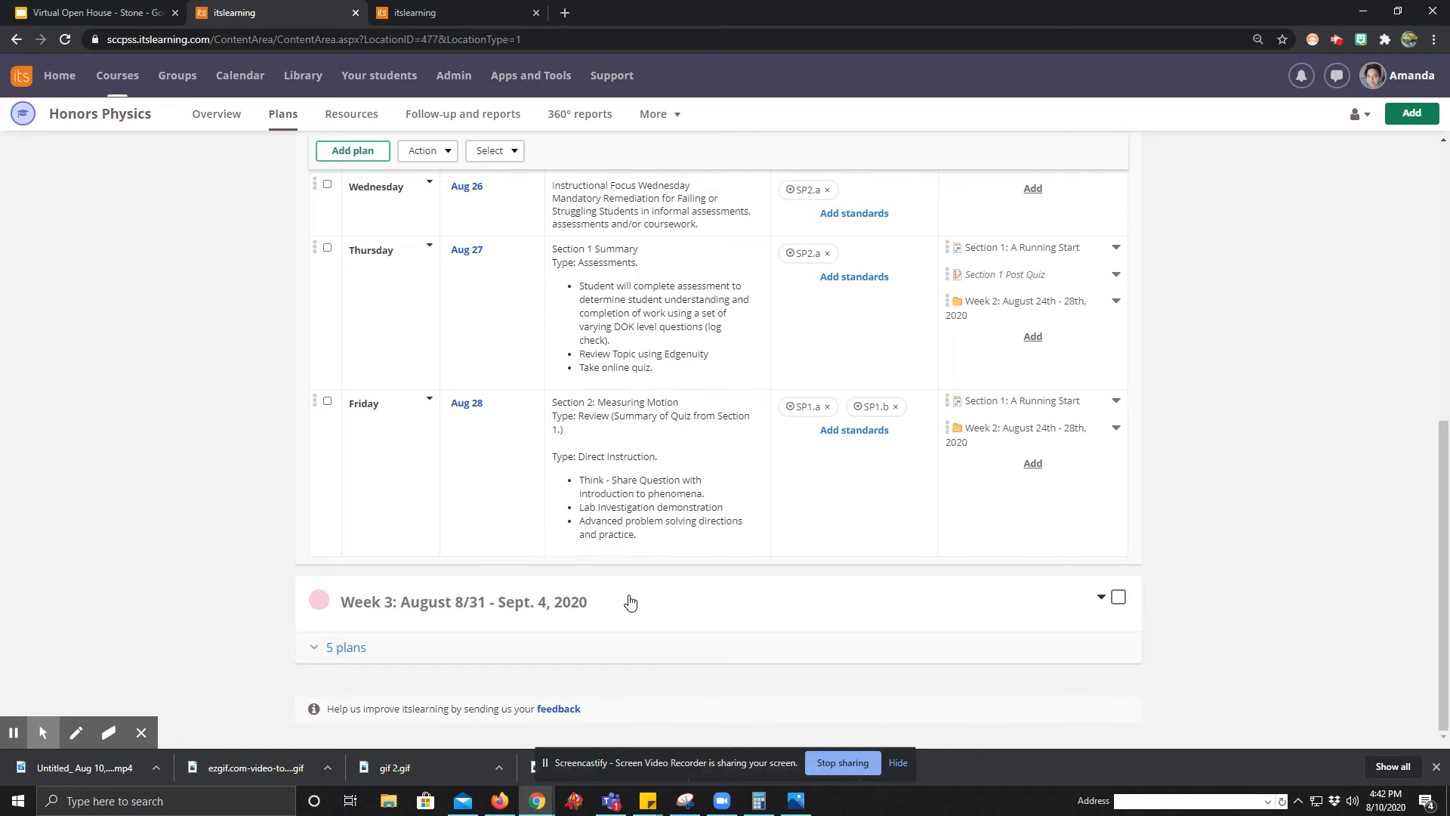
{"action": "scroll", "coordinate": [630, 601], "scroll_direction": "up", "scroll_amount": 4}
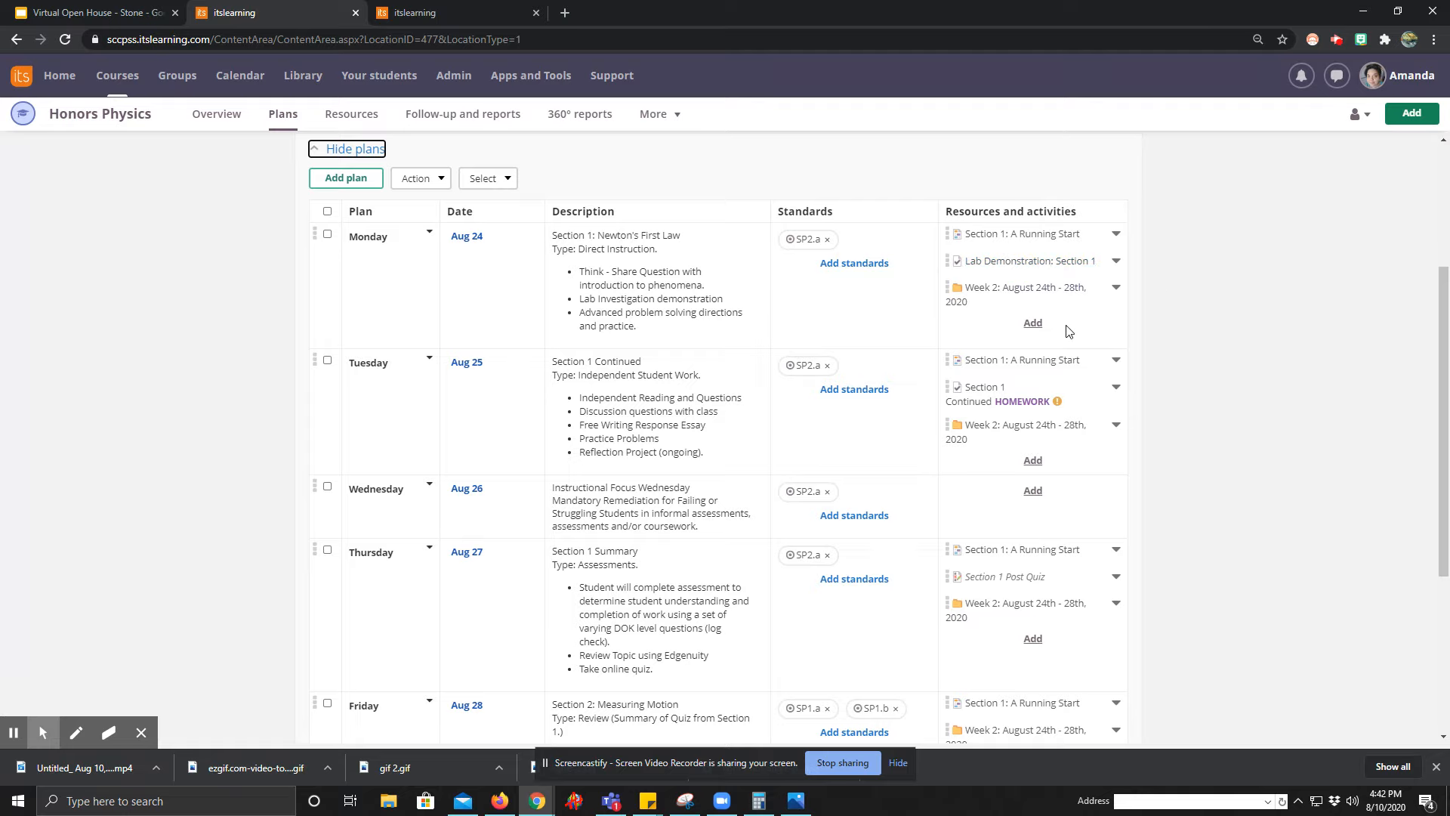
{"action": "scroll", "coordinate": [411, 388], "scroll_direction": "up", "scroll_amount": 3}
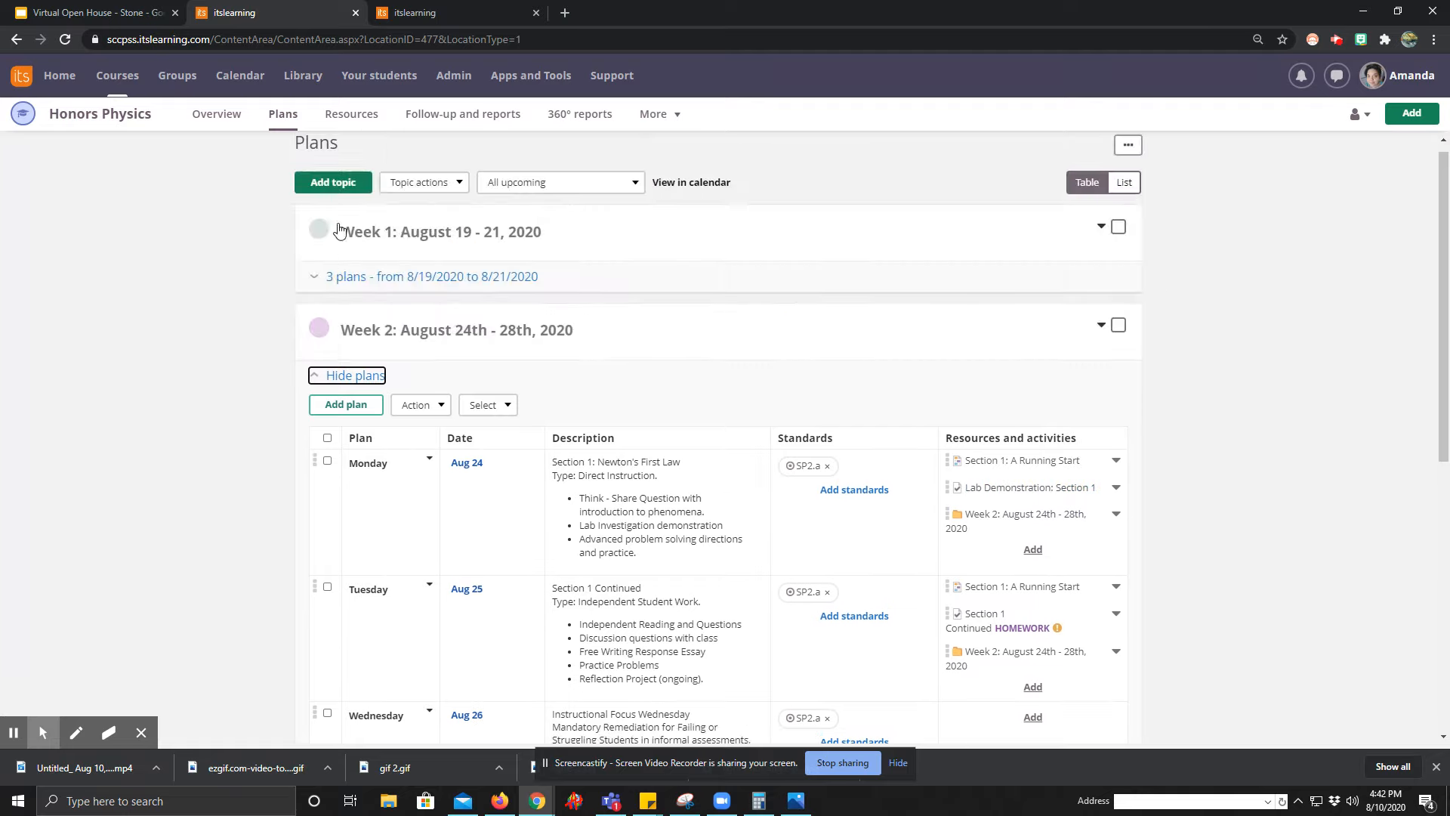
Return to the home page and open the sandbox course's plans.
{"action": "left_click", "coordinate": [64, 80]}
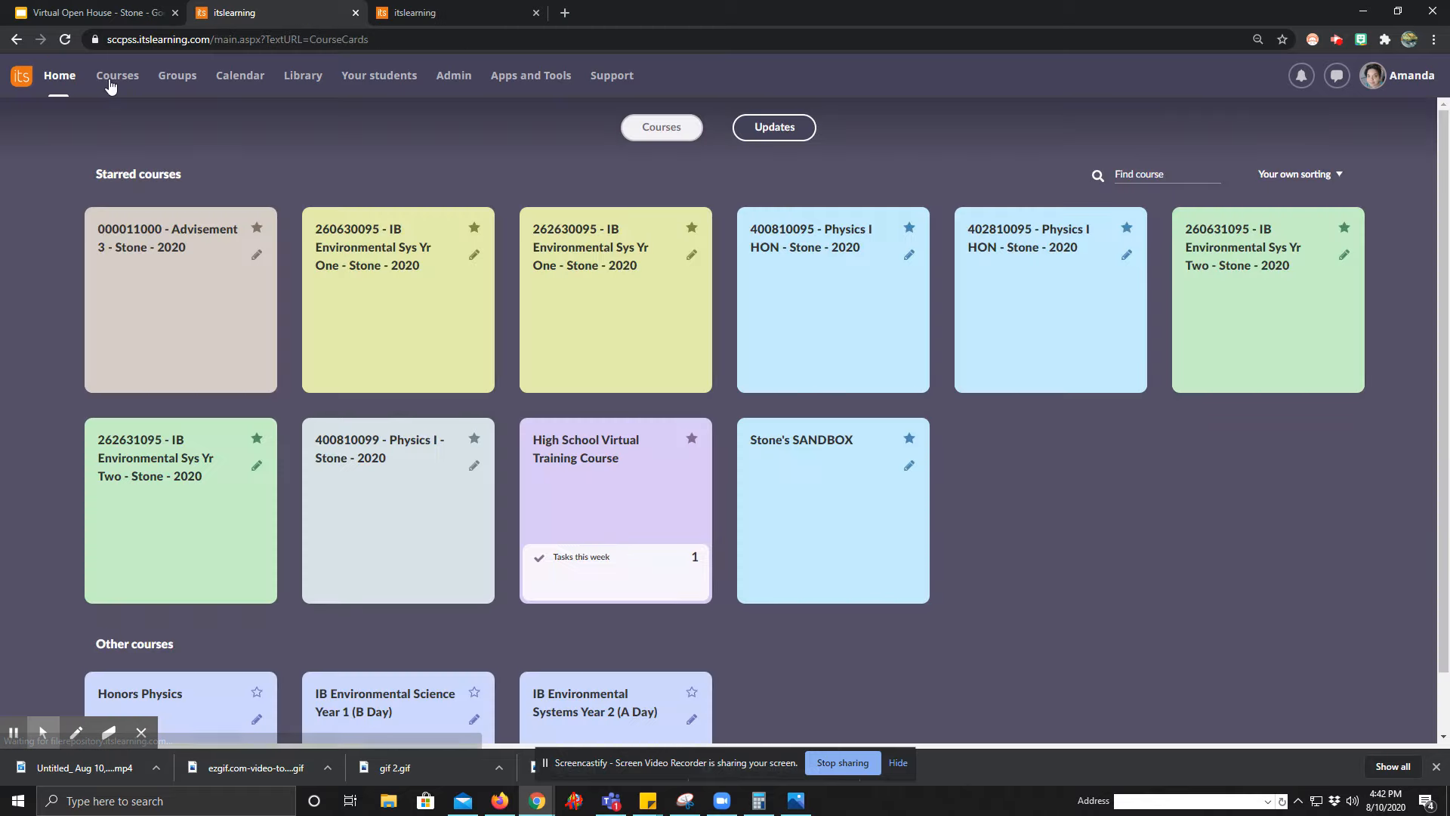
{"action": "left_click", "coordinate": [846, 568]}
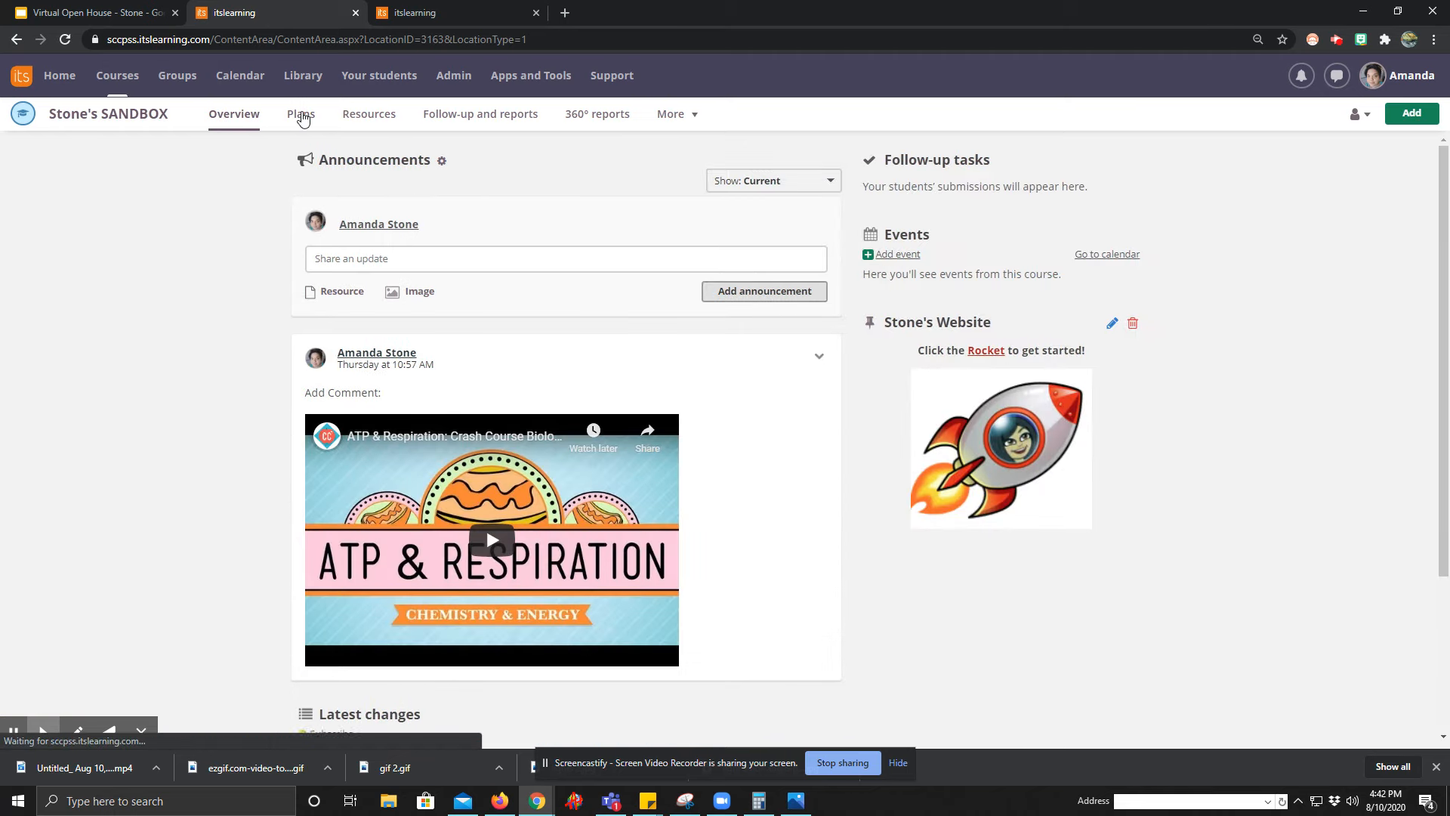
{"action": "left_click", "coordinate": [300, 114]}
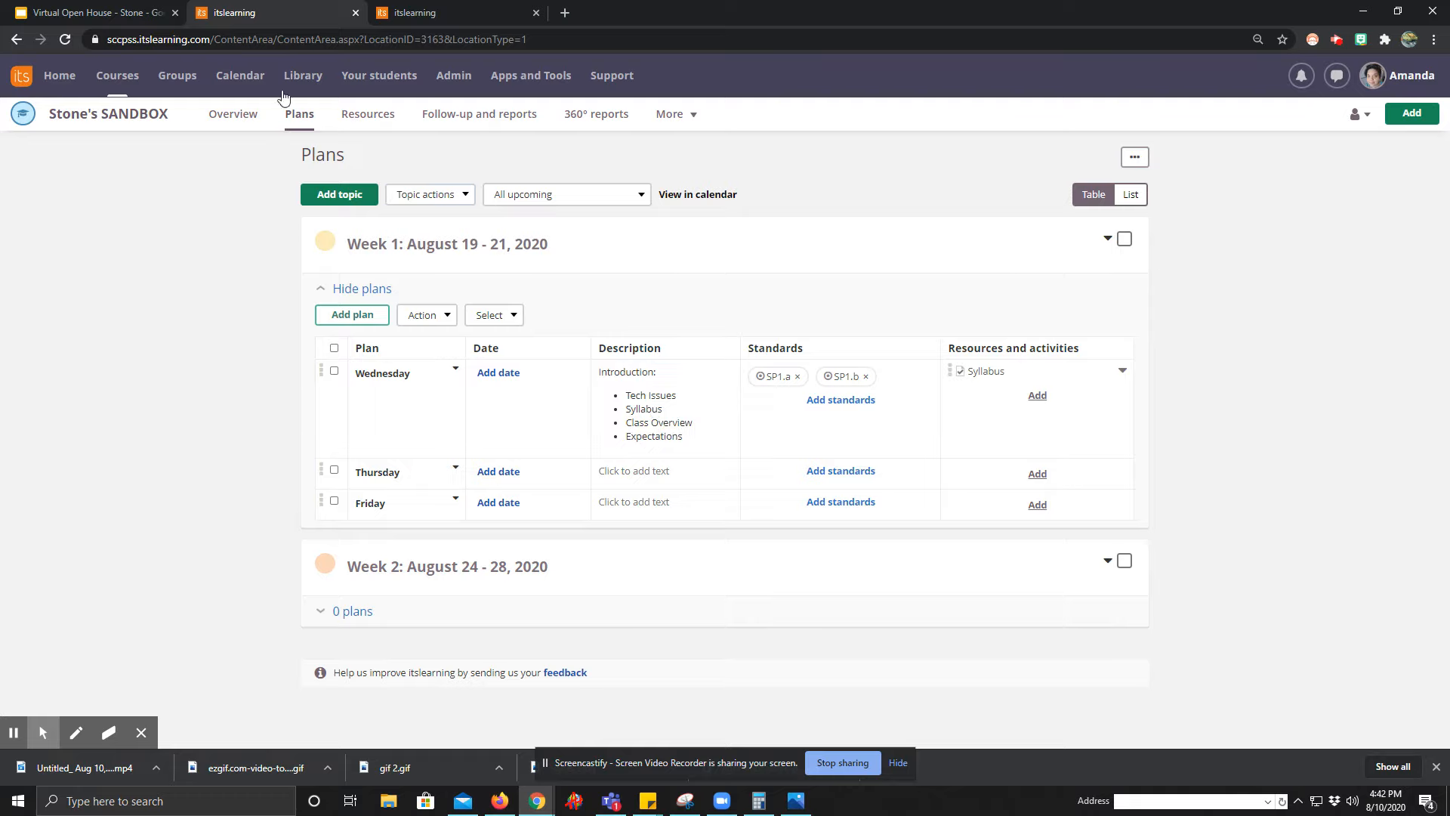
Start a sandbox course calendar event on August 19 titled "Block 2: Zoom Meeting" and open its full options.
{"action": "left_click", "coordinate": [240, 75]}
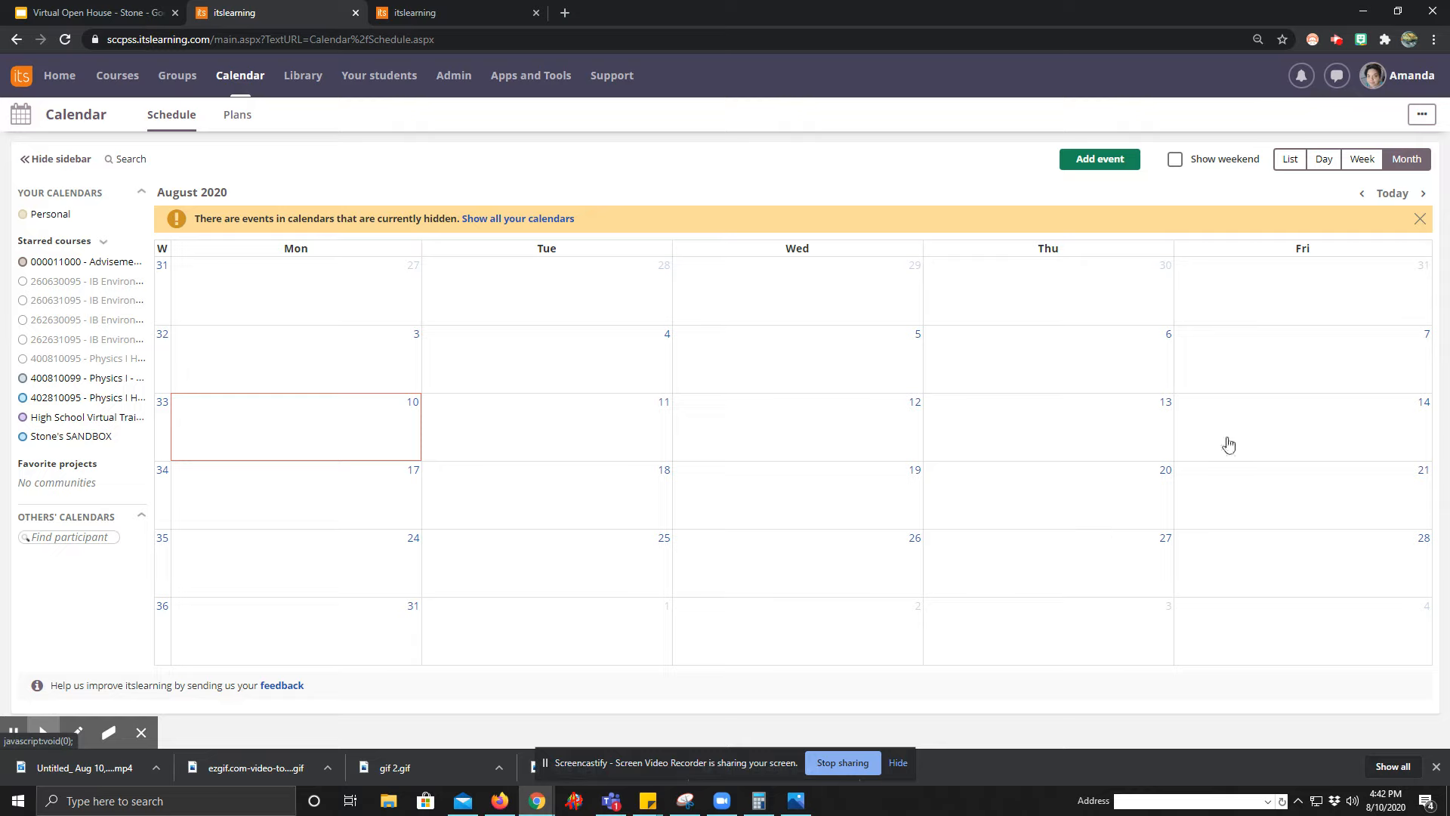
{"action": "left_click", "coordinate": [818, 505]}
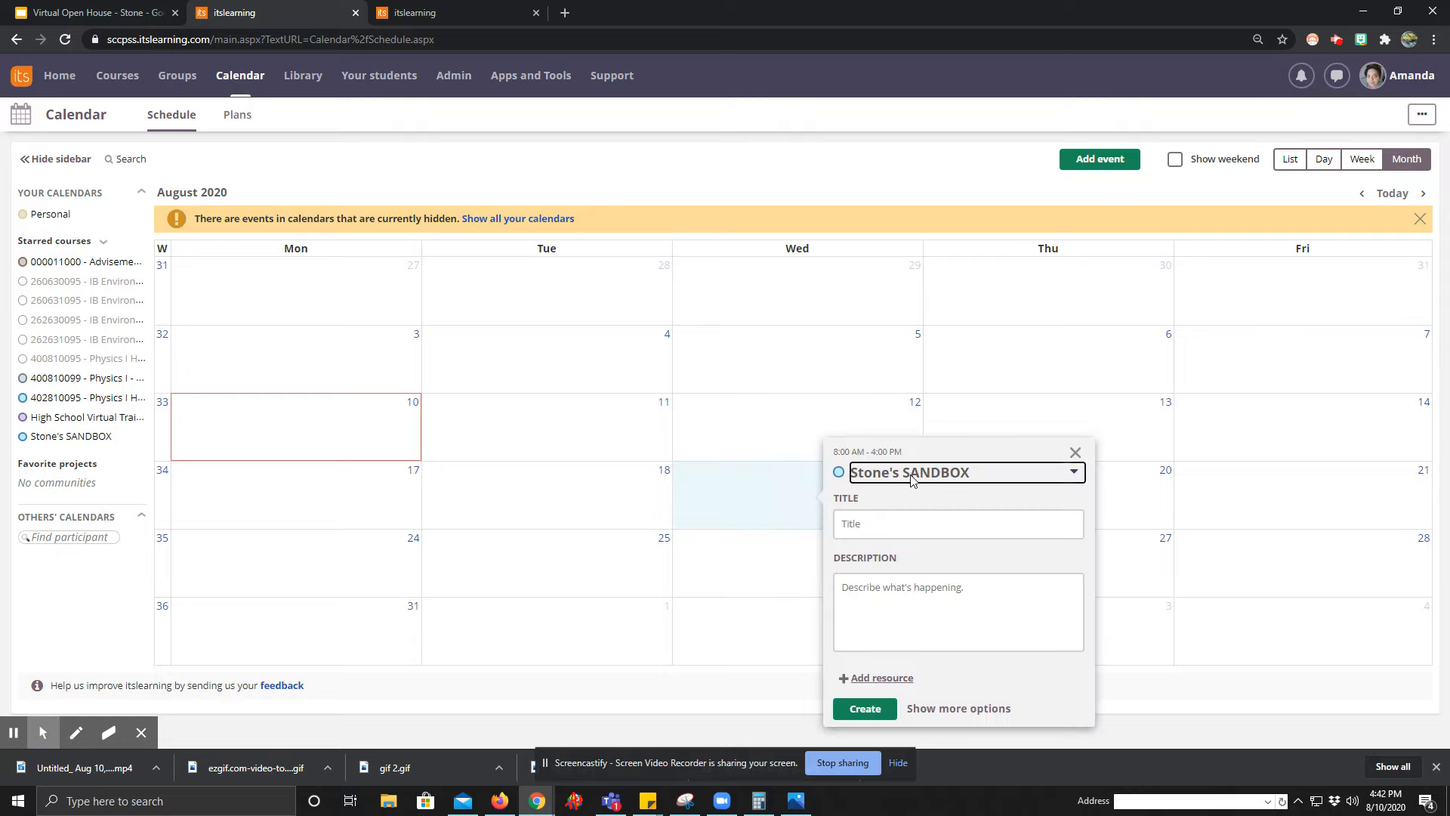
{"action": "left_click", "coordinate": [861, 526]}
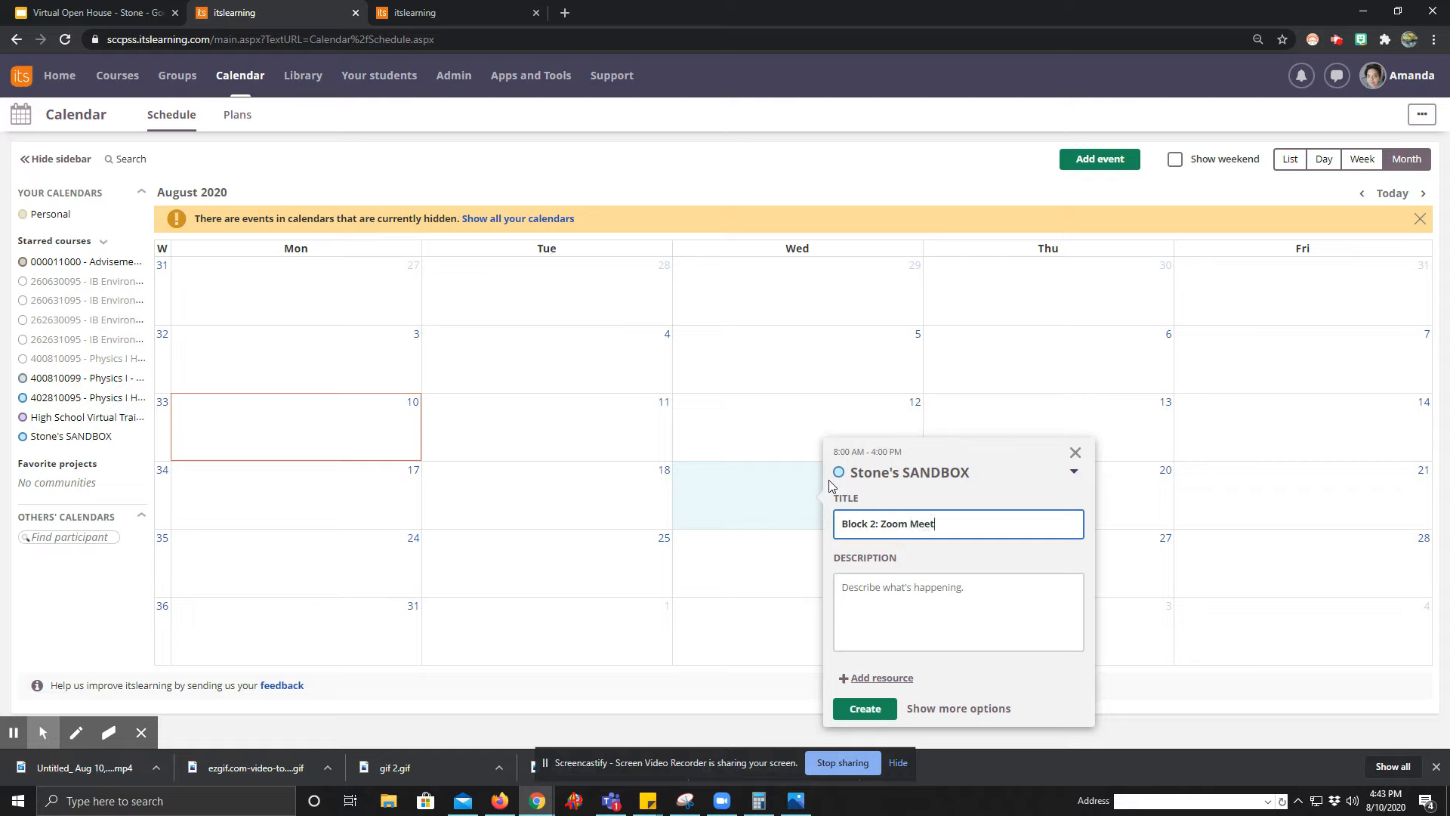
{"action": "left_click", "coordinate": [860, 593]}
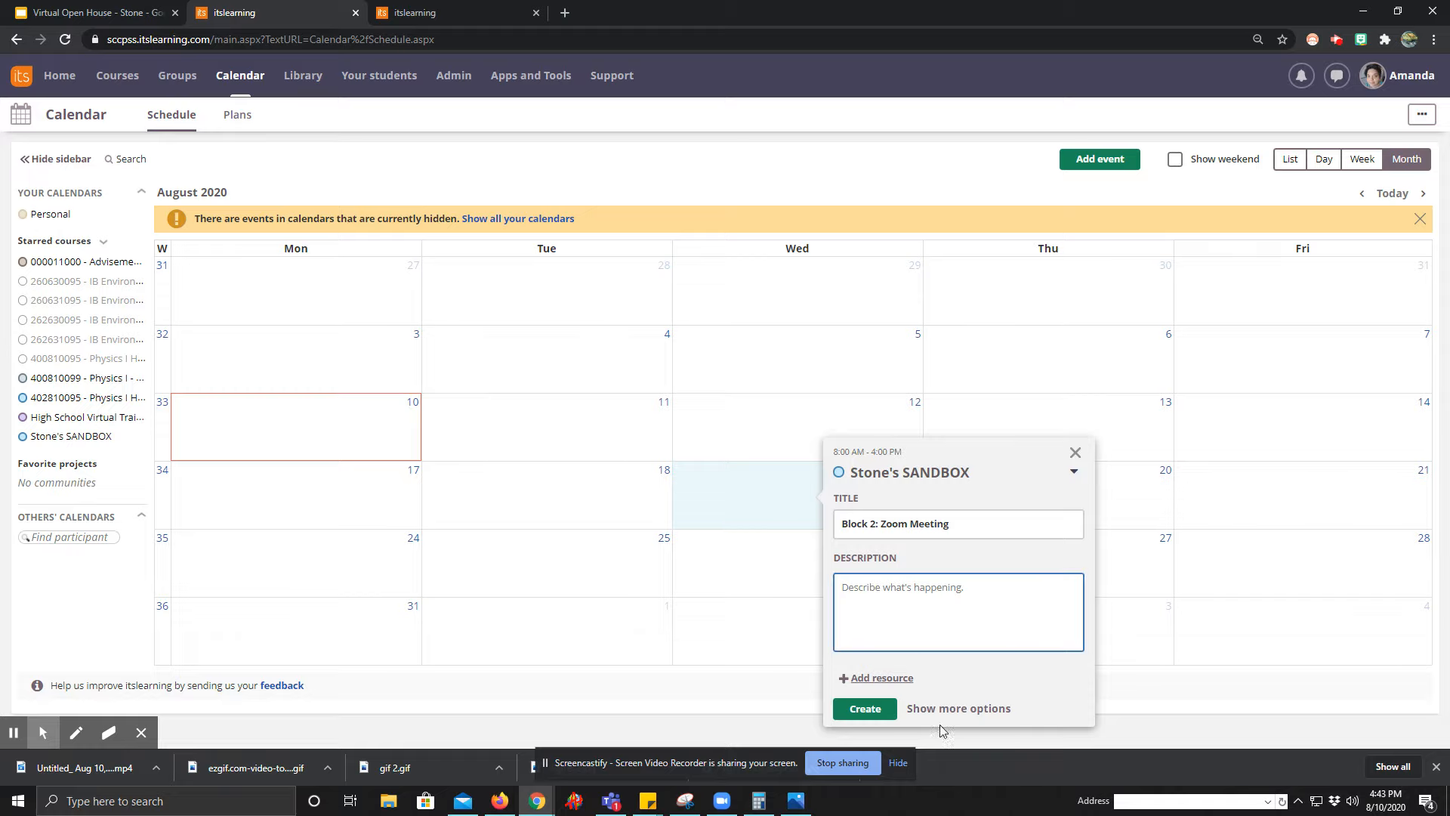
{"action": "left_click", "coordinate": [959, 710]}
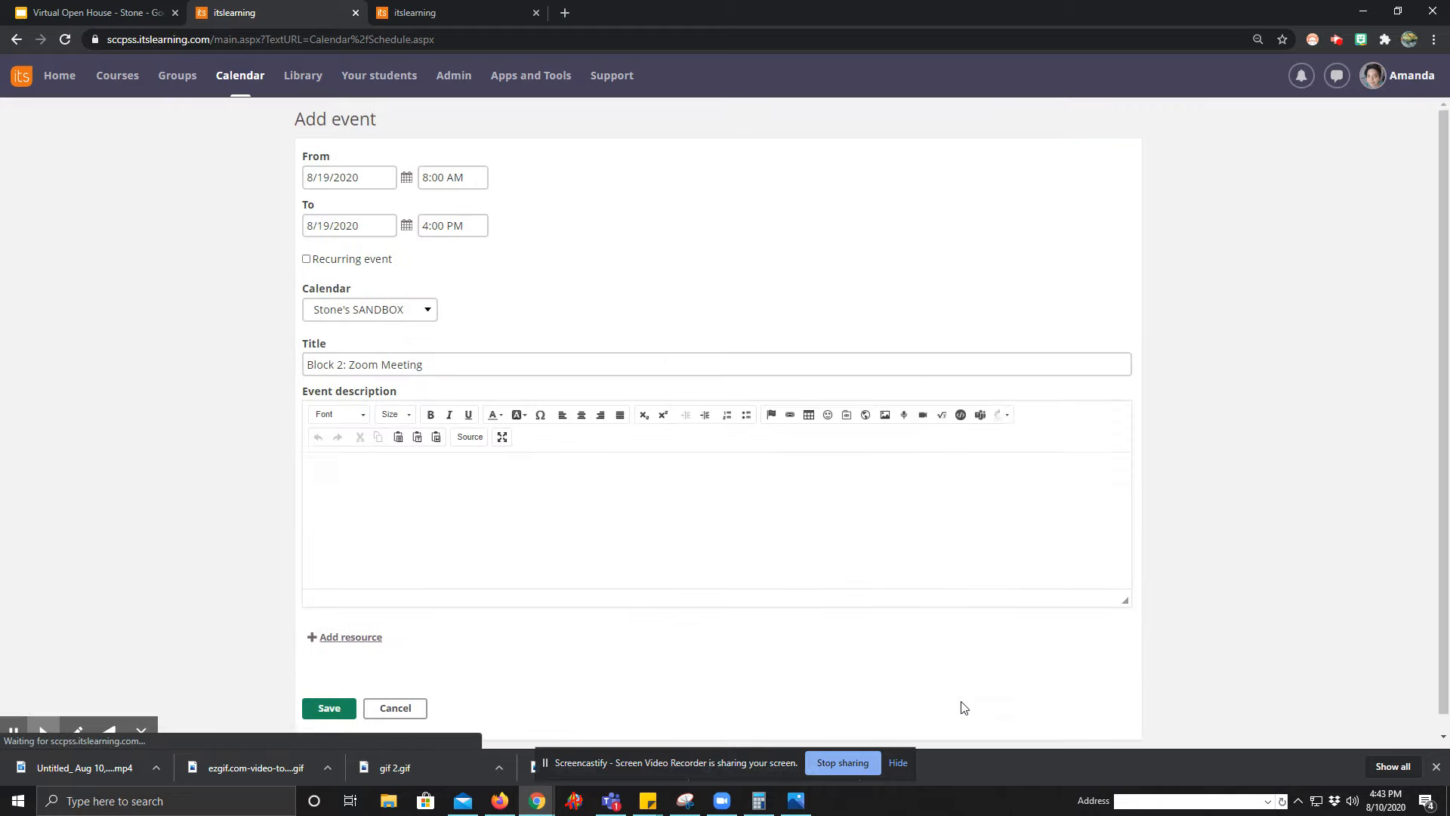
Set the Zoom meeting event to run from 9:15 AM to 10:15 AM.
{"action": "left_click", "coordinate": [457, 178]}
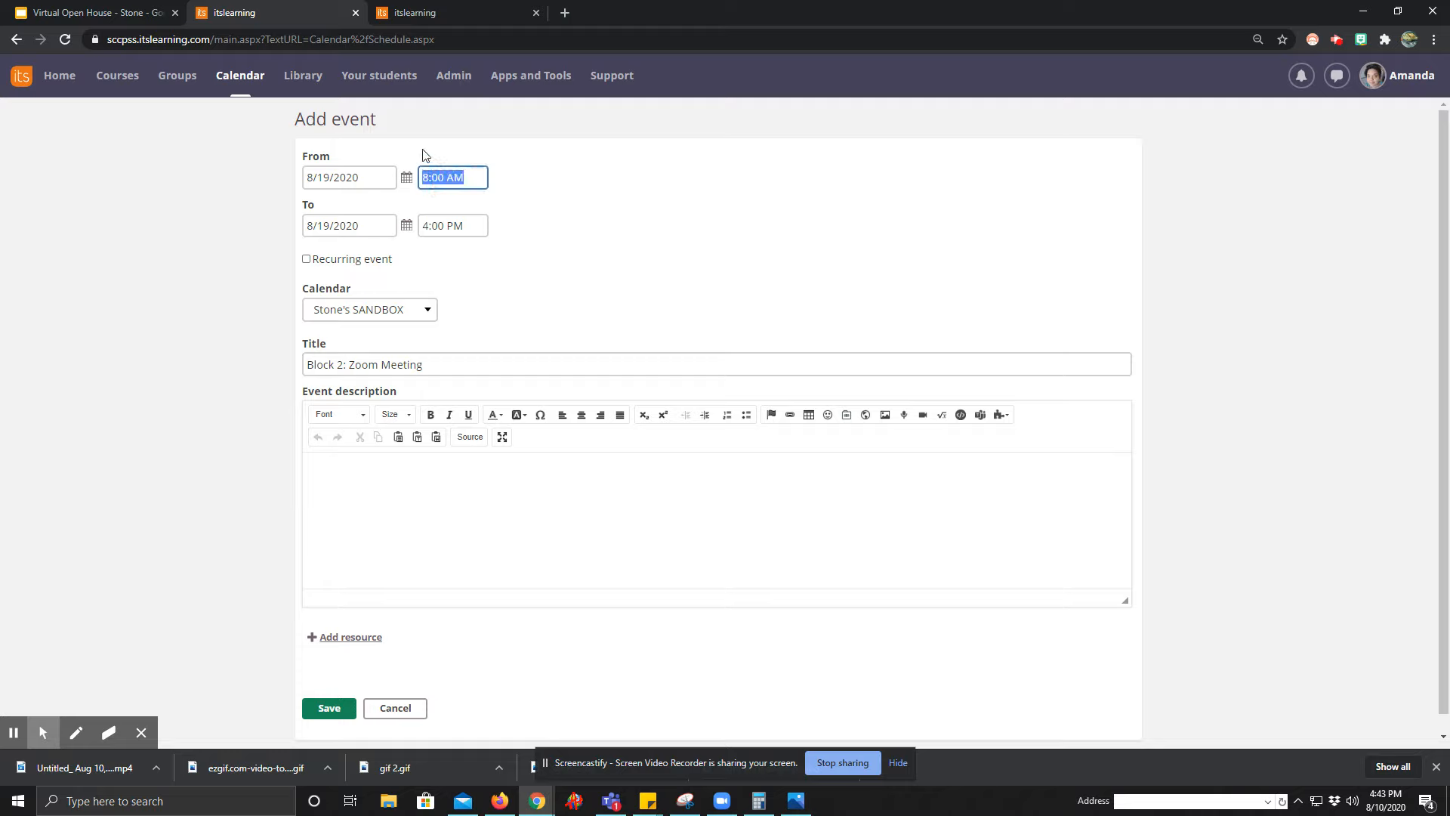
{"action": "type", "text": "9"}
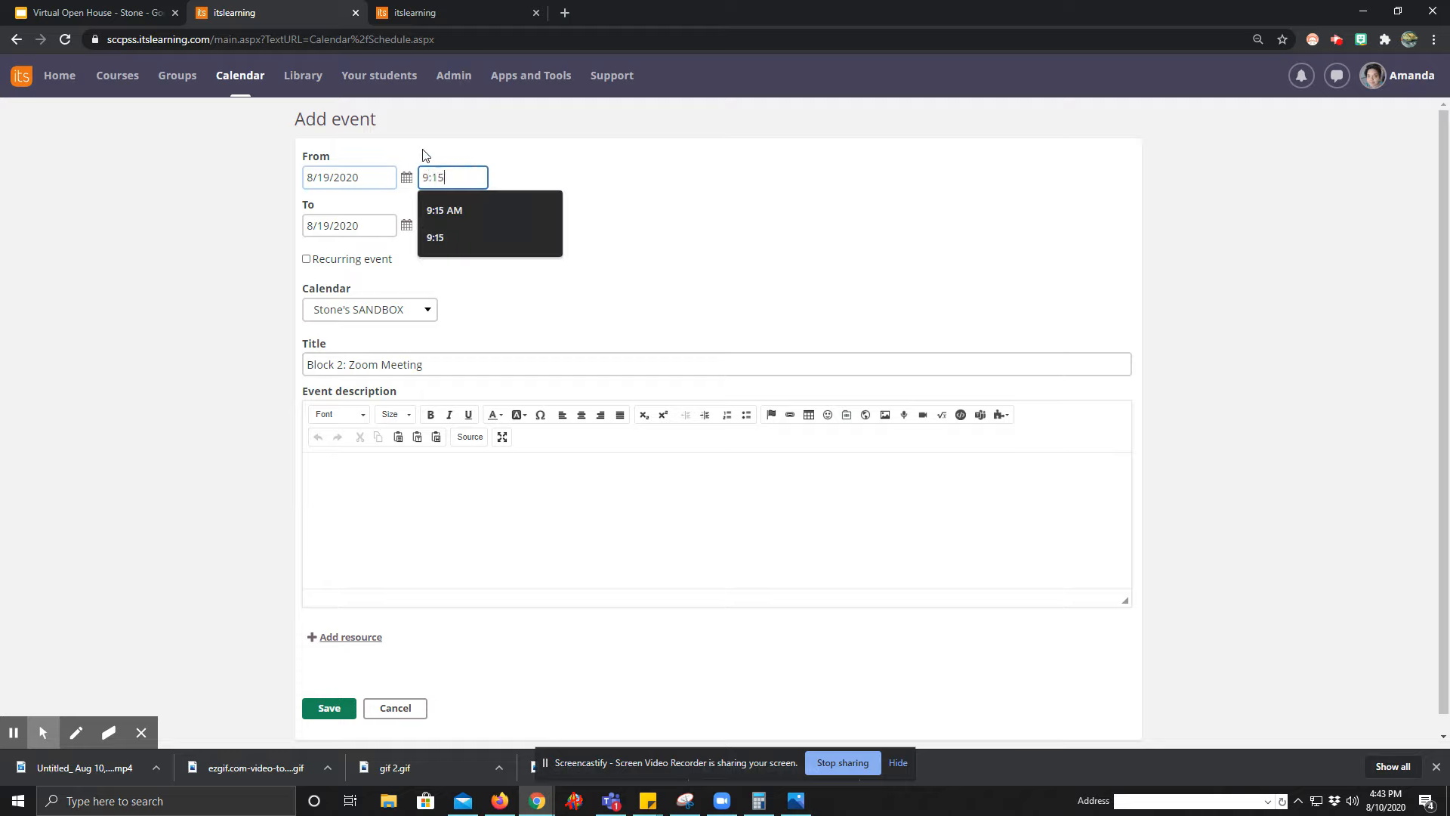
{"action": "type", "text": ":15"}
{"action": "left_click", "coordinate": [477, 210]}
{"action": "key", "text": "Tab"}
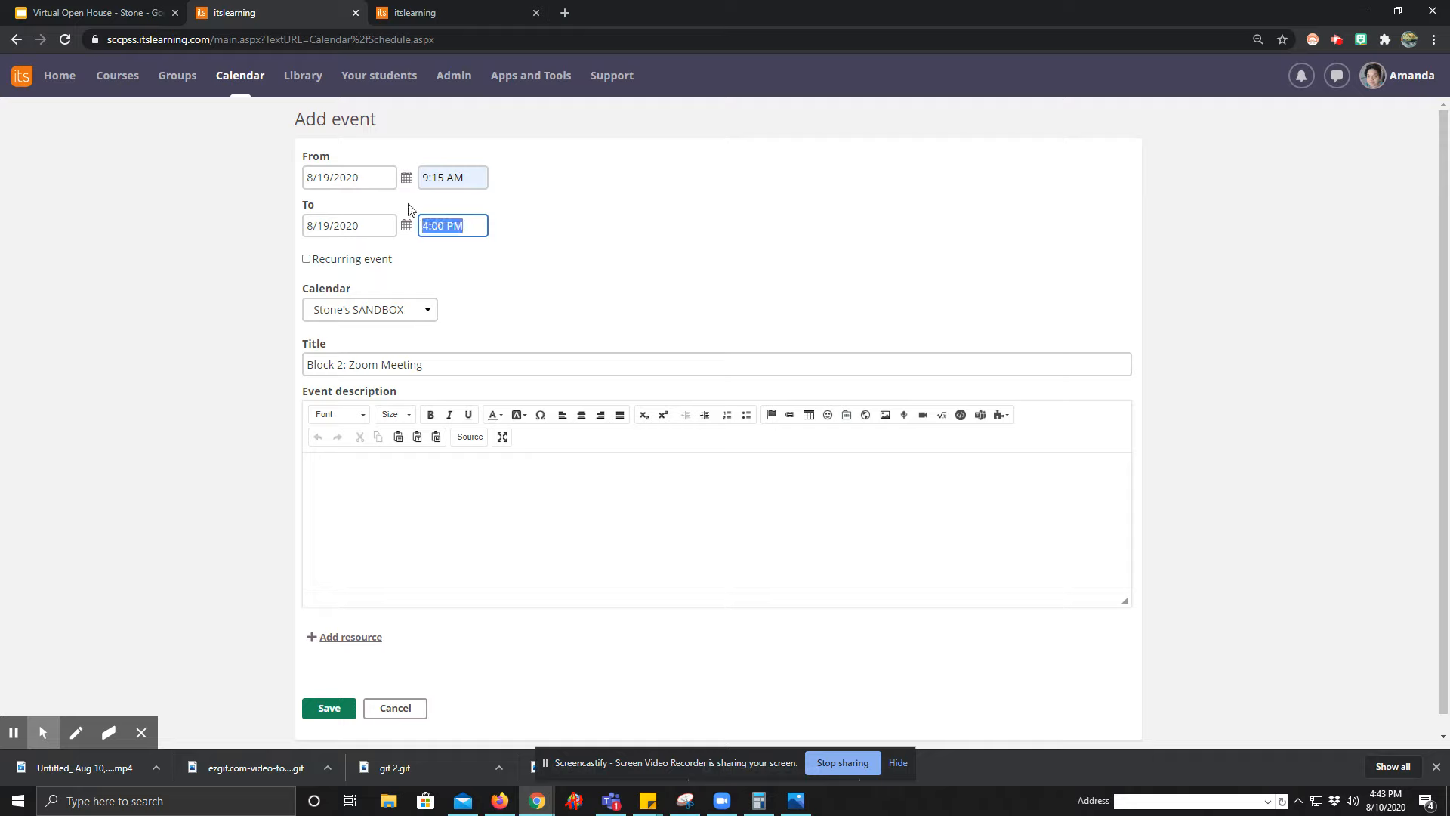
{"action": "type", "text": "10"}
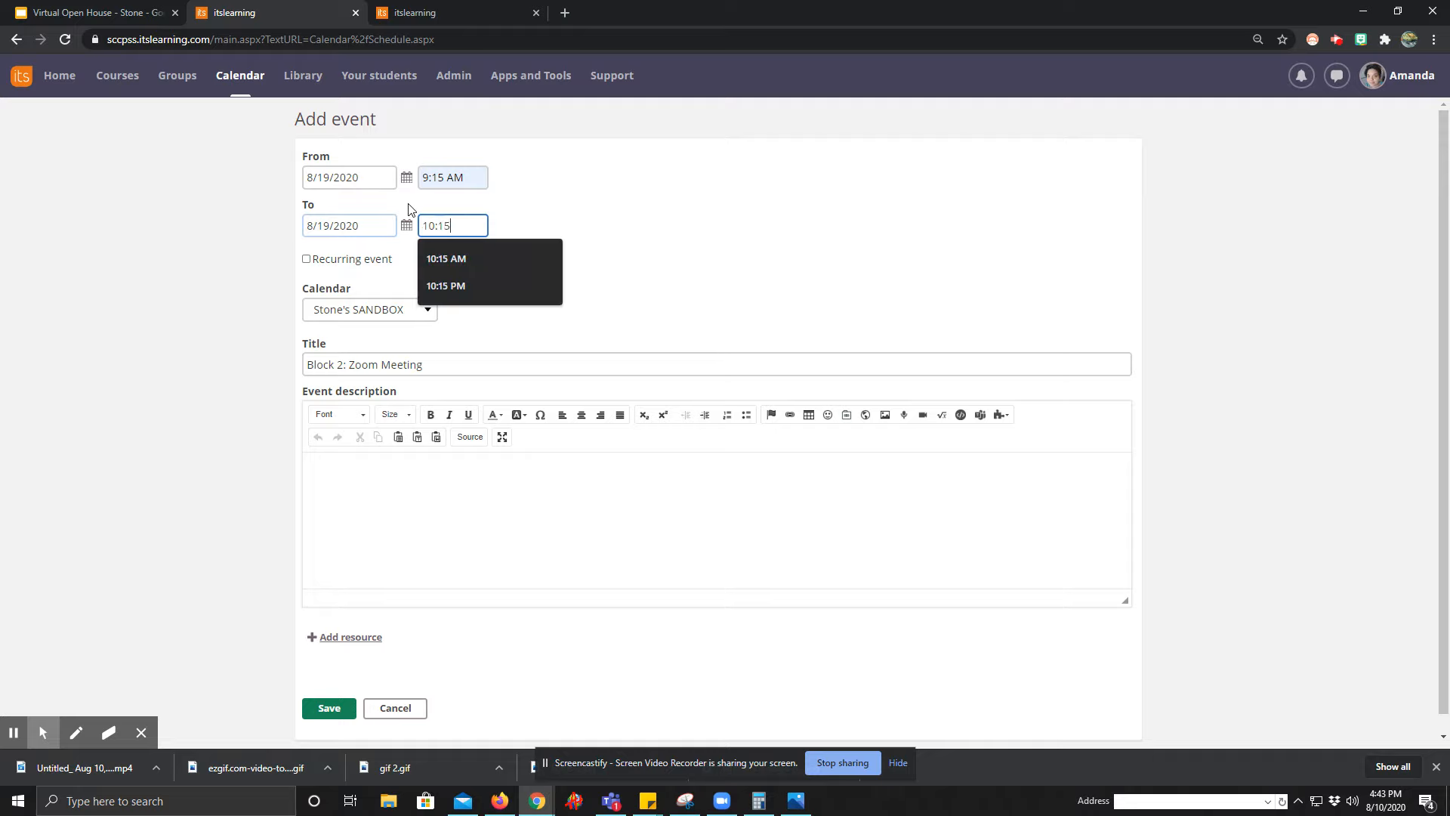
{"action": "type", "text": ":15"}
{"action": "left_click", "coordinate": [432, 257]}
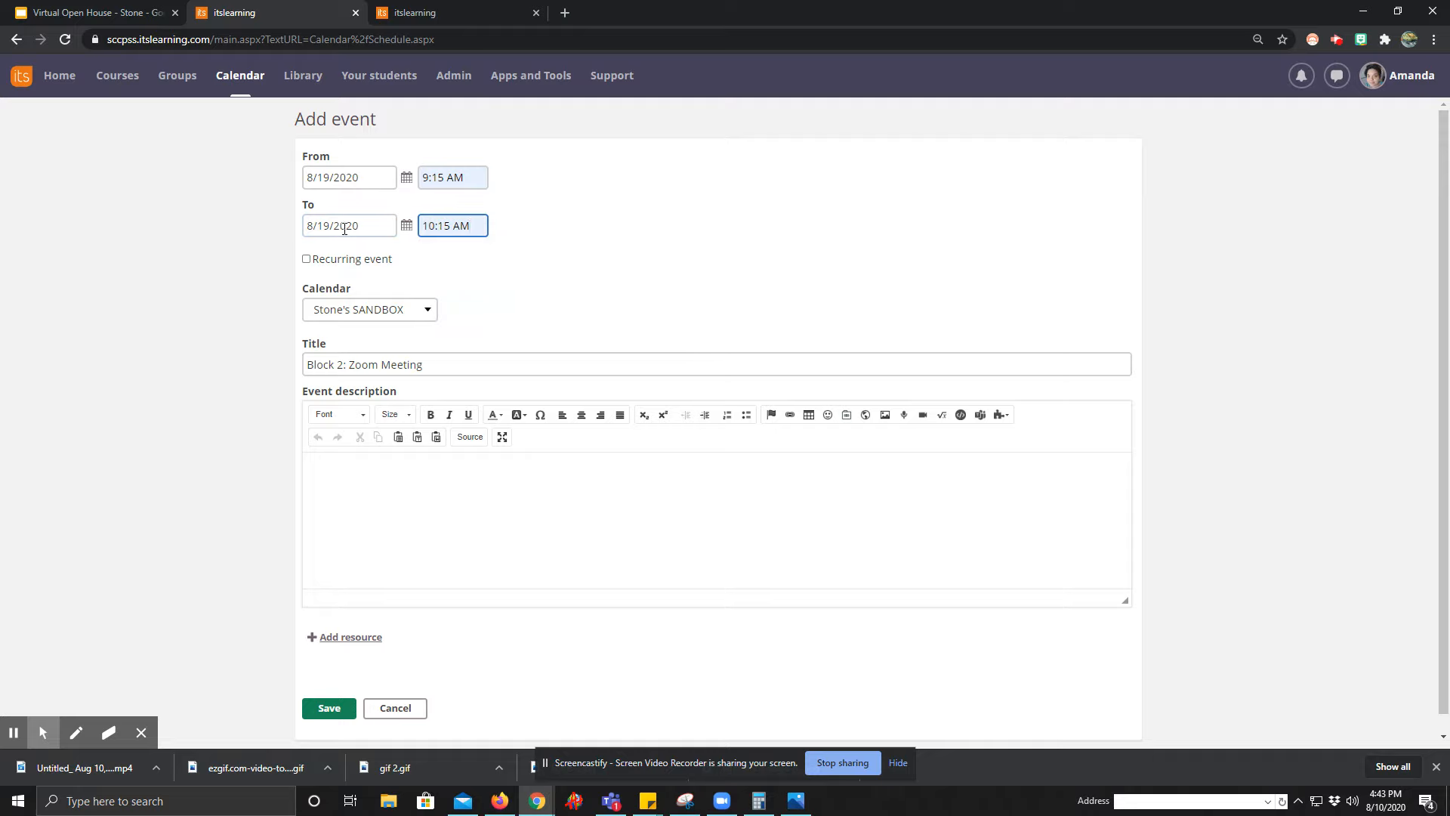
Make the event recur weekly on Monday through Friday, ending 8/28/2020, and save it.
{"action": "left_click", "coordinate": [307, 259]}
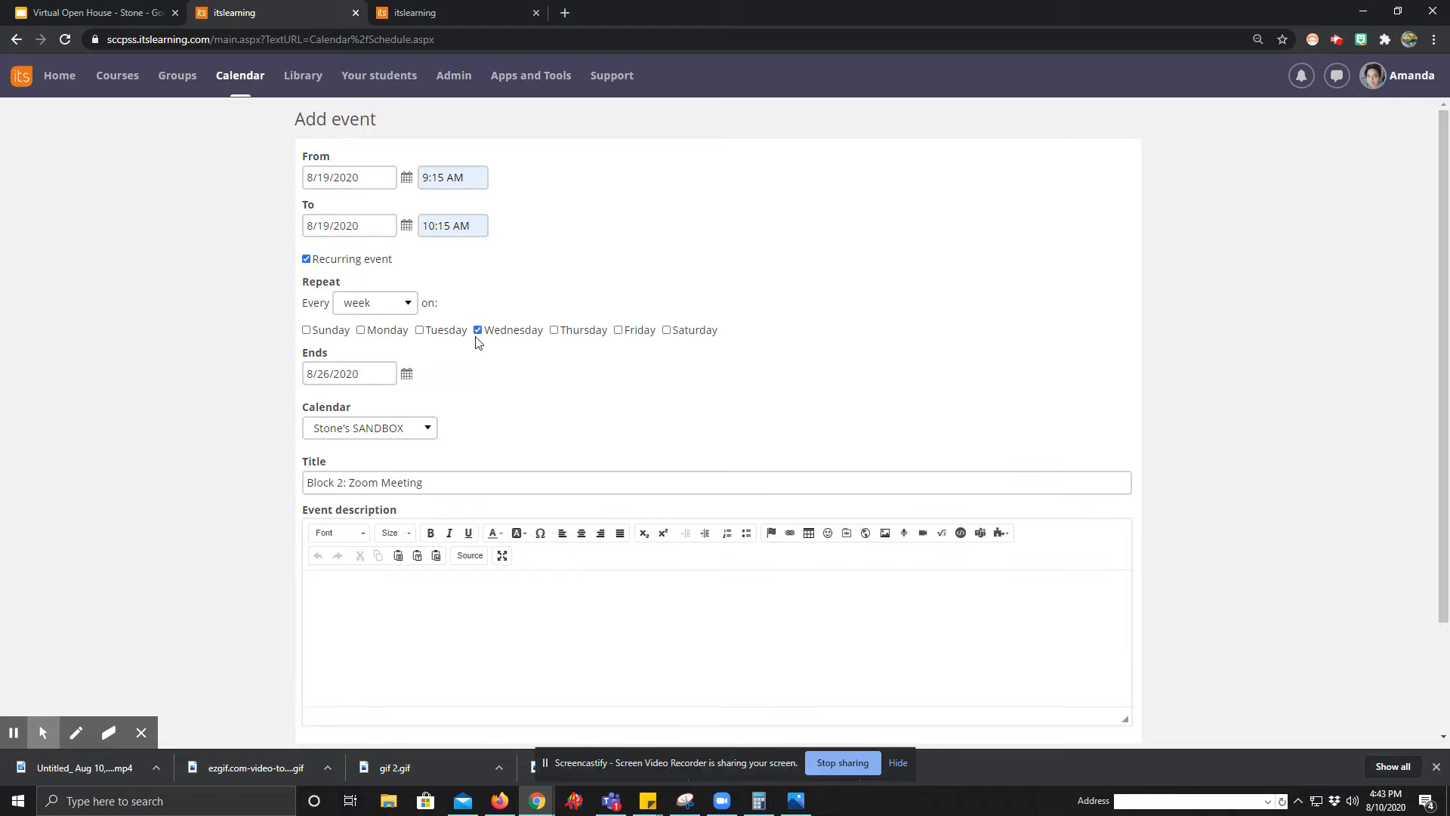
{"action": "left_click", "coordinate": [555, 330]}
{"action": "left_click", "coordinate": [619, 330]}
{"action": "left_click", "coordinate": [361, 330]}
{"action": "left_click", "coordinate": [420, 330]}
{"action": "left_click", "coordinate": [368, 376]}
{"action": "left_click", "coordinate": [447, 540]}
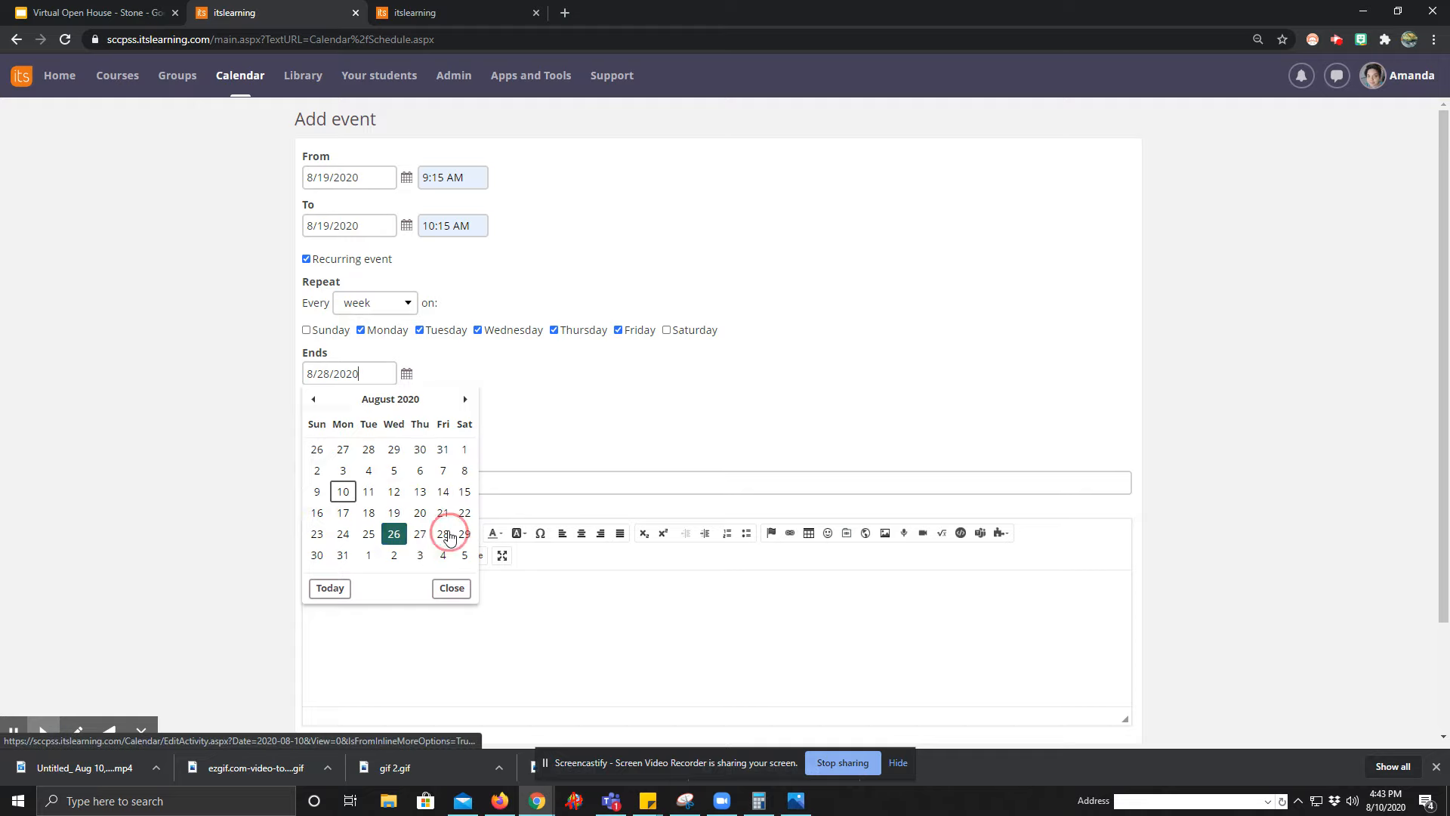
{"action": "scroll", "coordinate": [506, 561], "scroll_direction": "down", "scroll_amount": 2}
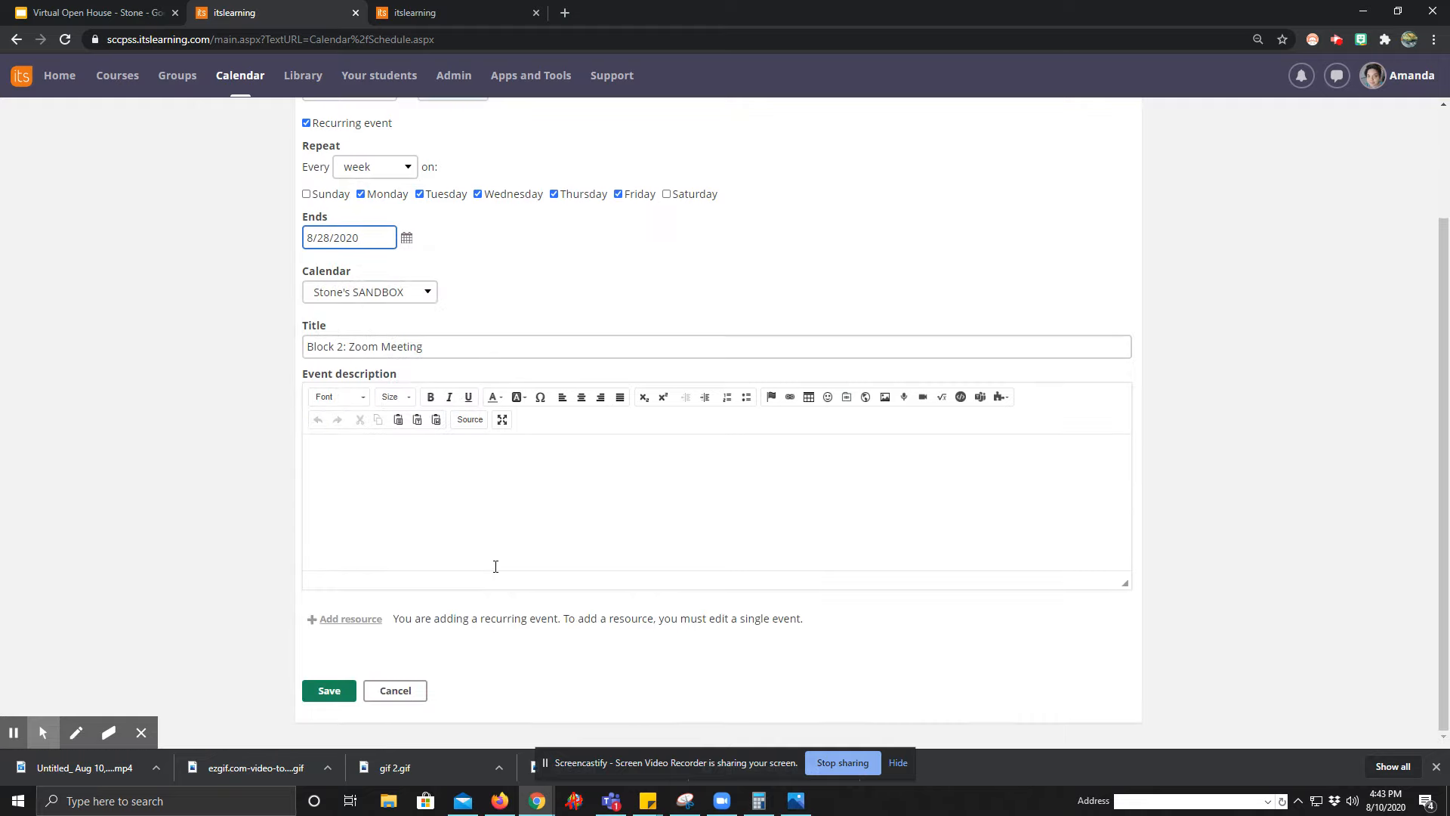
{"action": "left_click", "coordinate": [324, 692]}
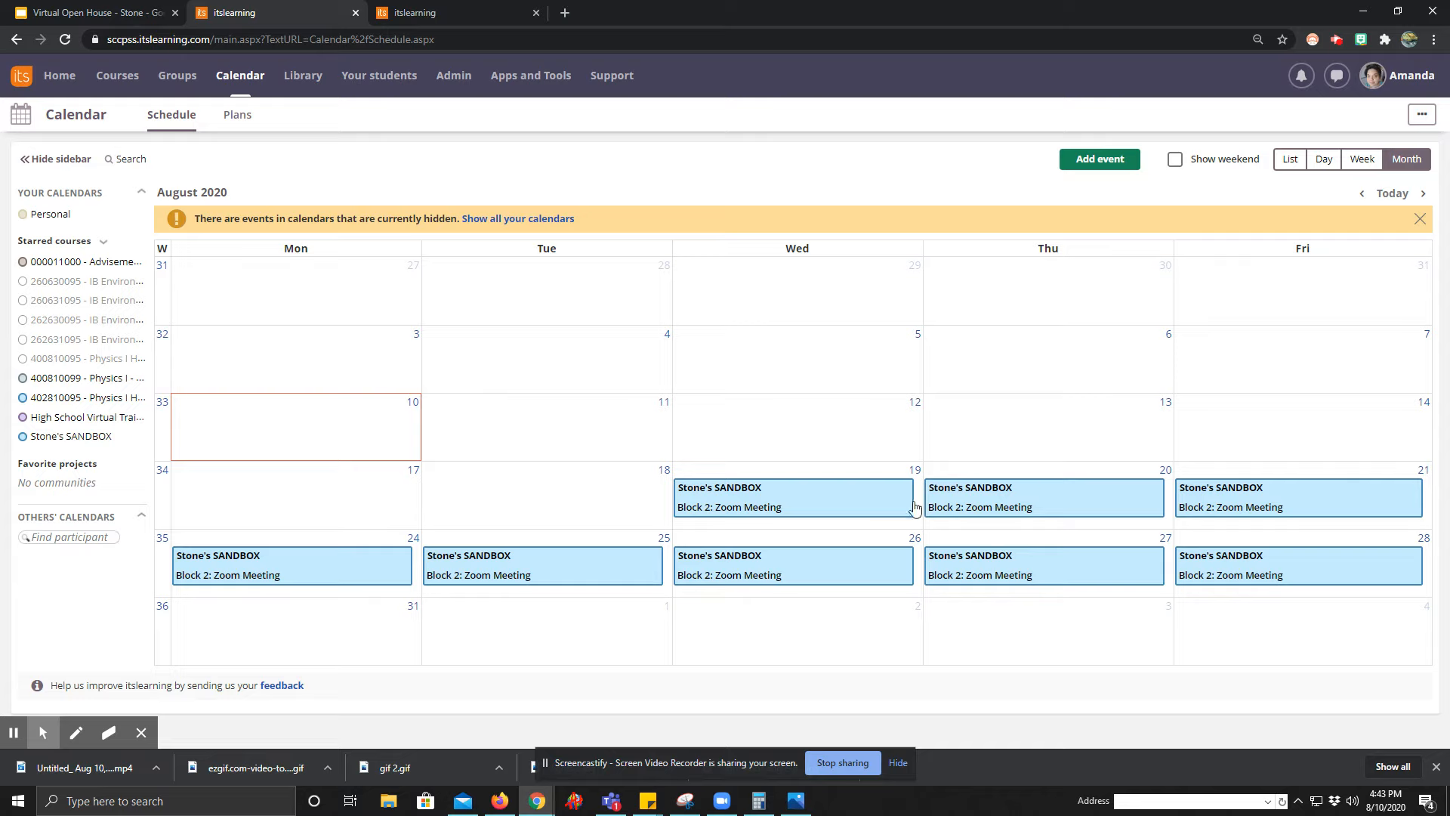
Edit only the Friday, August 21 occurrence, retitle it "Block 2: Independent Work" and save it.
{"action": "left_click", "coordinate": [1289, 510]}
{"action": "left_click", "coordinate": [1202, 492]}
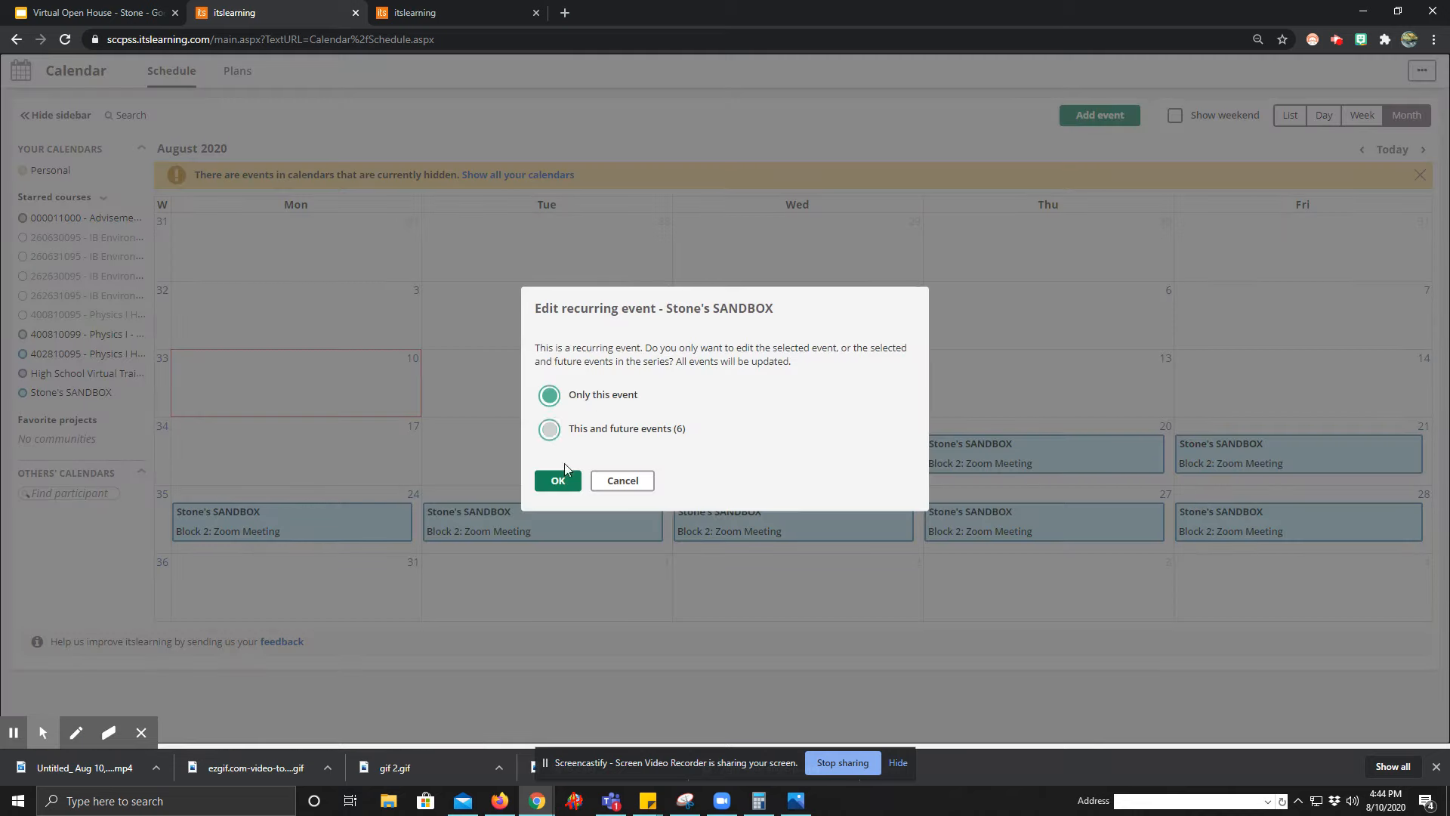
{"action": "left_click", "coordinate": [552, 489]}
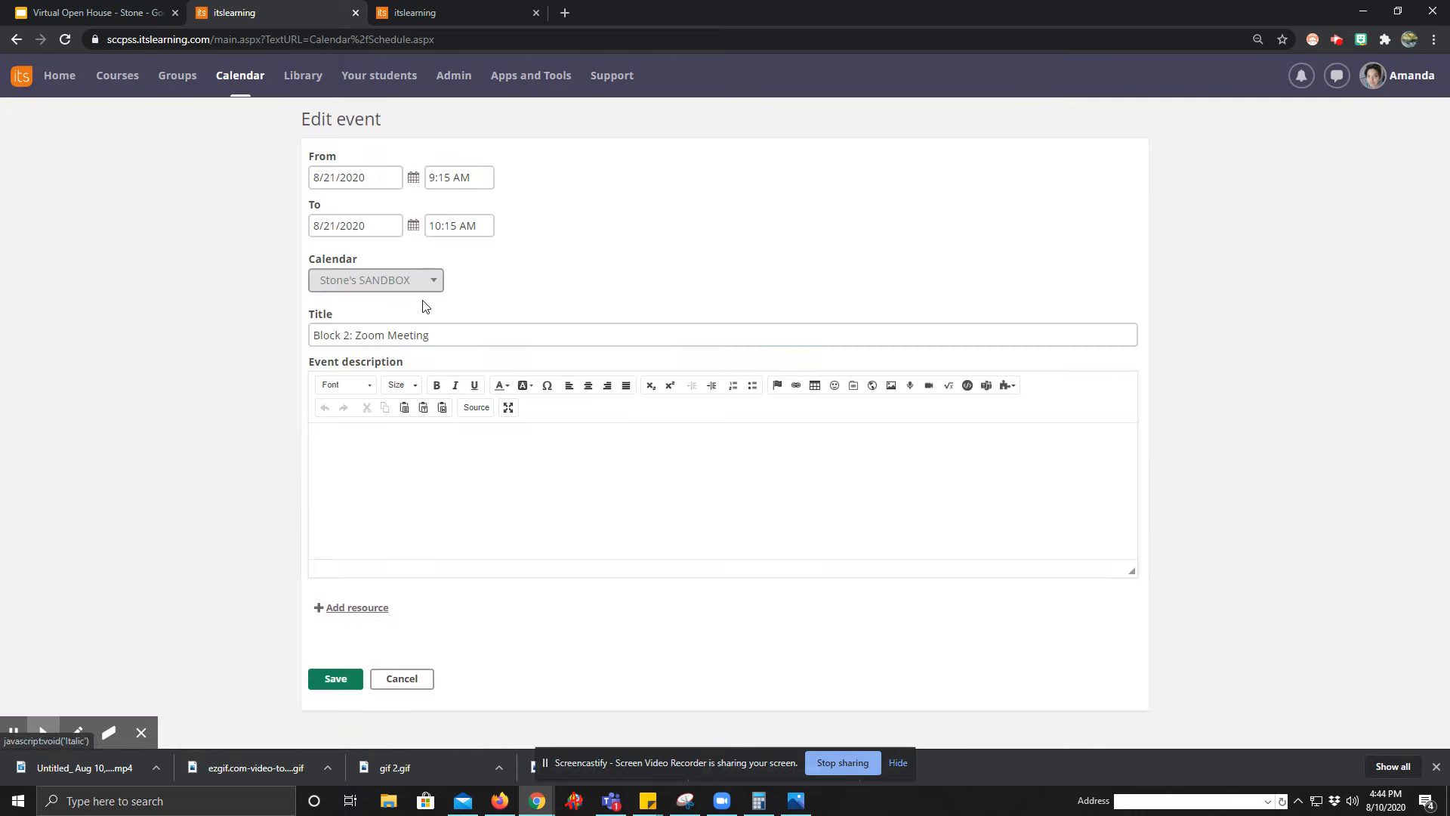
{"action": "left_click_drag", "start_coordinate": [446, 337], "coordinate": [90, 315]}
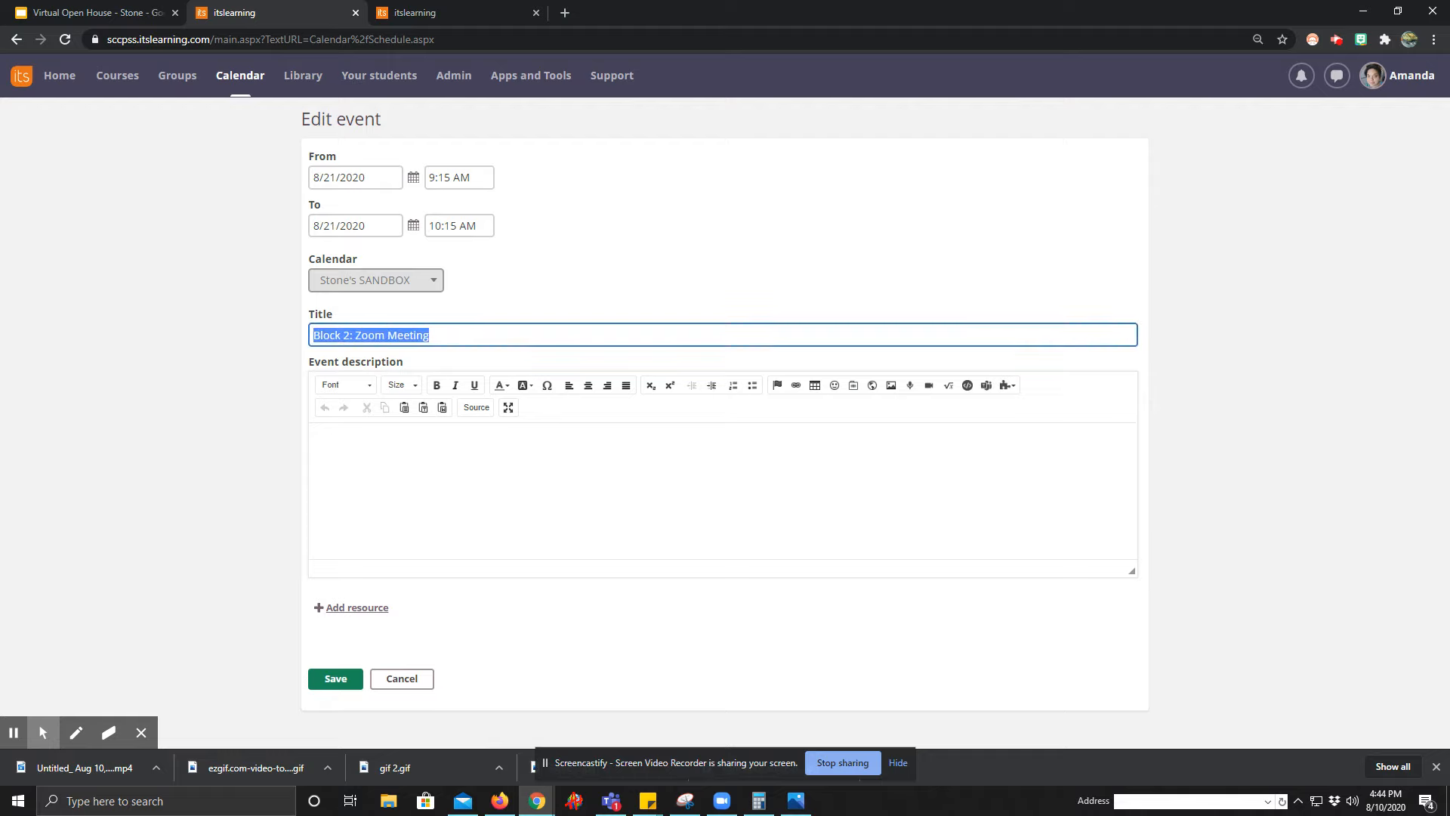
{"action": "left_click", "coordinate": [441, 336]}
{"action": "left_click_drag", "start_coordinate": [441, 335], "coordinate": [356, 335]}
{"action": "type", "text": "Independent Work"}
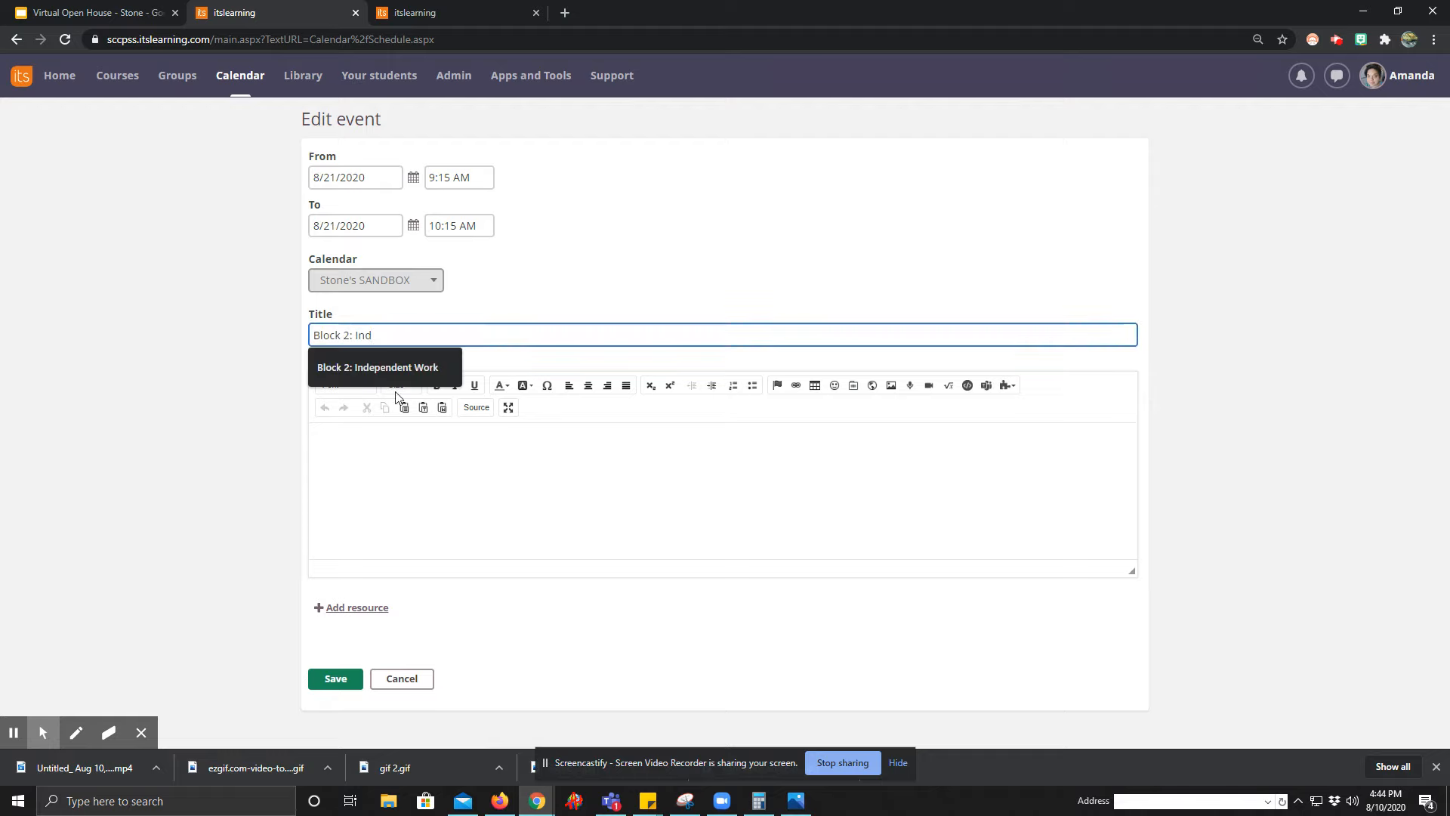
{"action": "left_click", "coordinate": [409, 367]}
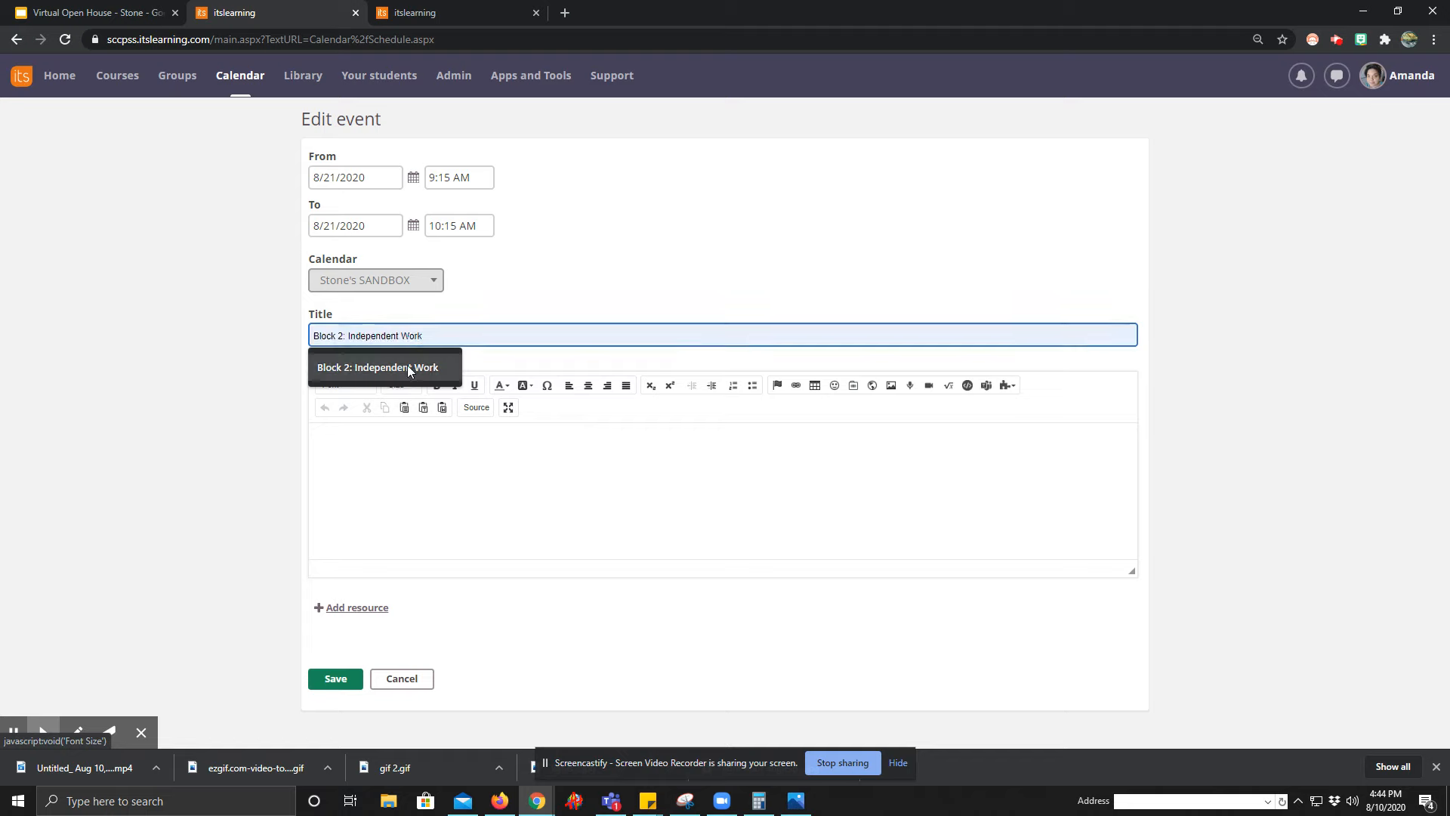
{"action": "left_click", "coordinate": [346, 684]}
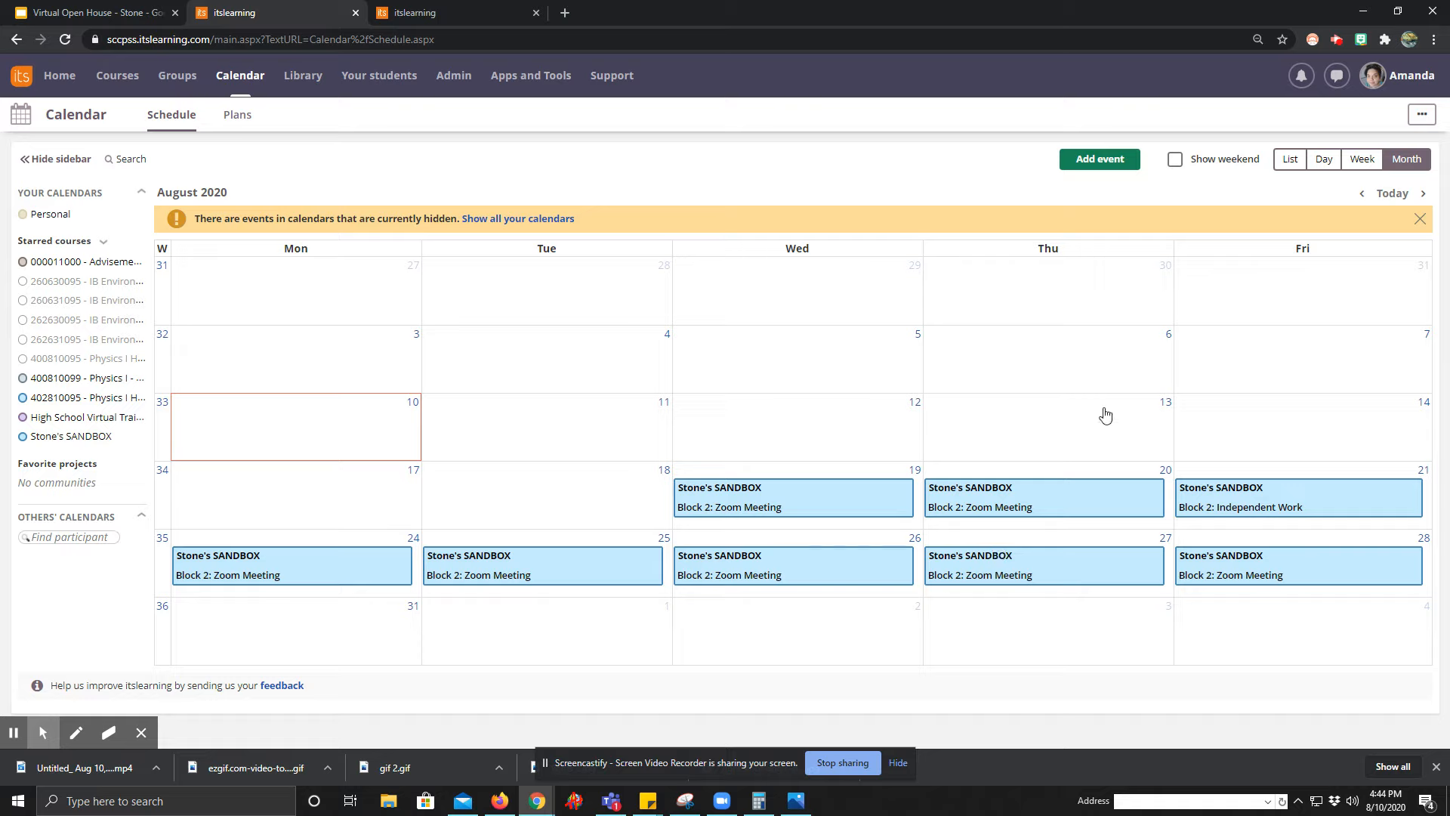
In the Stone's SANDBOX course plans, link the Week 1 Wednesday plan's date to the August 19 calendar event.
{"action": "left_click", "coordinate": [119, 80]}
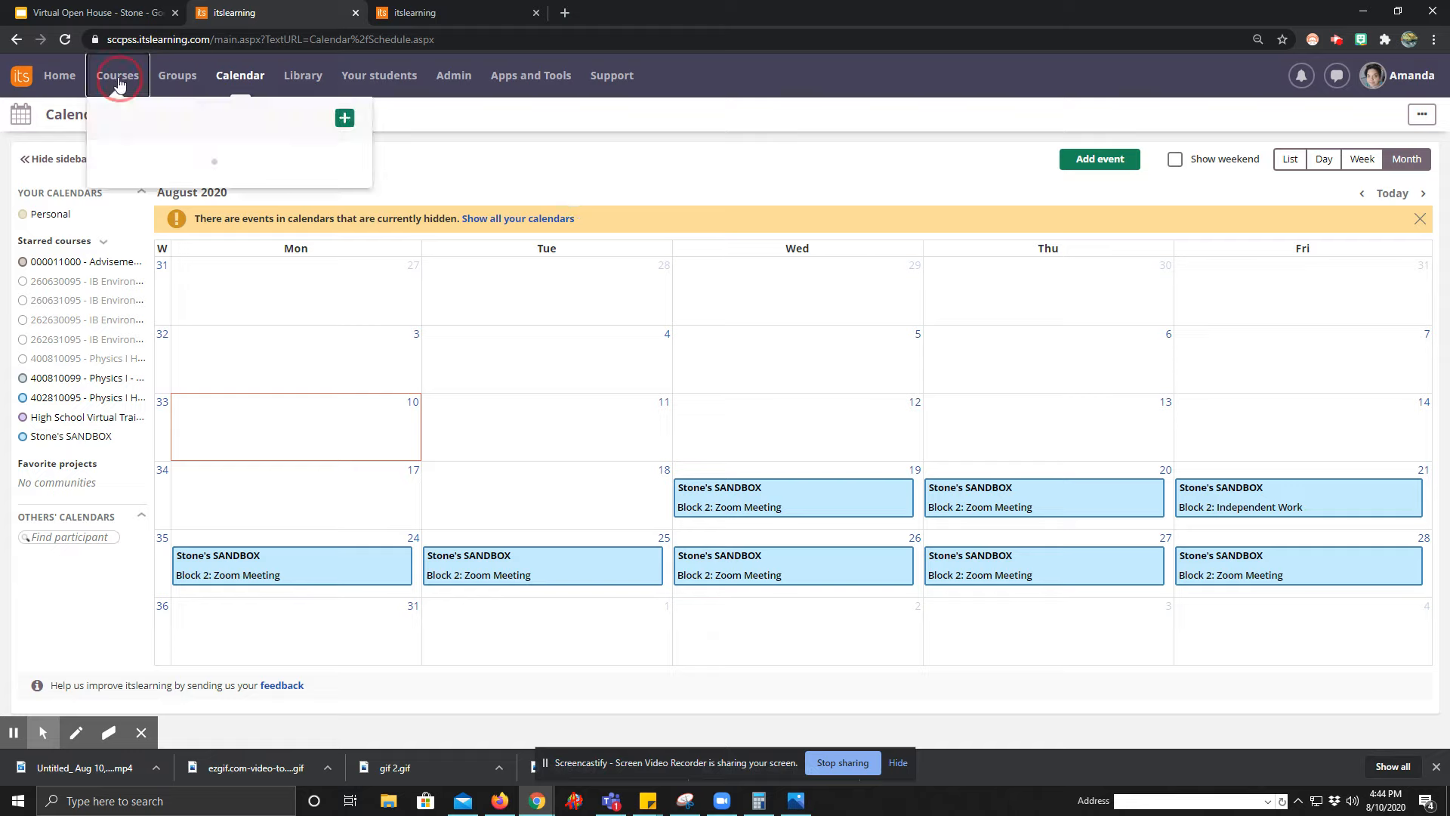
{"action": "left_click", "coordinate": [179, 155]}
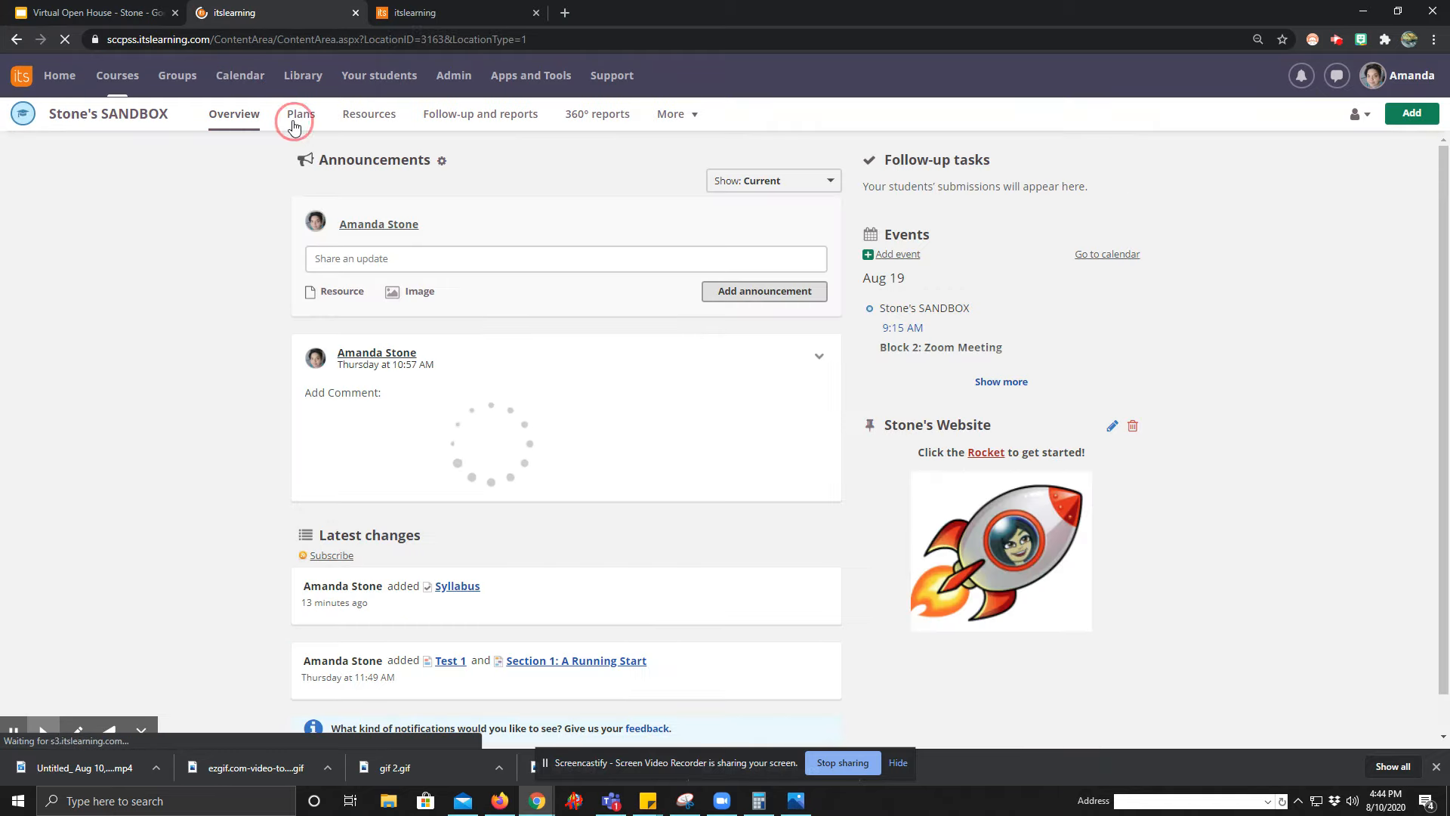
{"action": "left_click", "coordinate": [295, 121]}
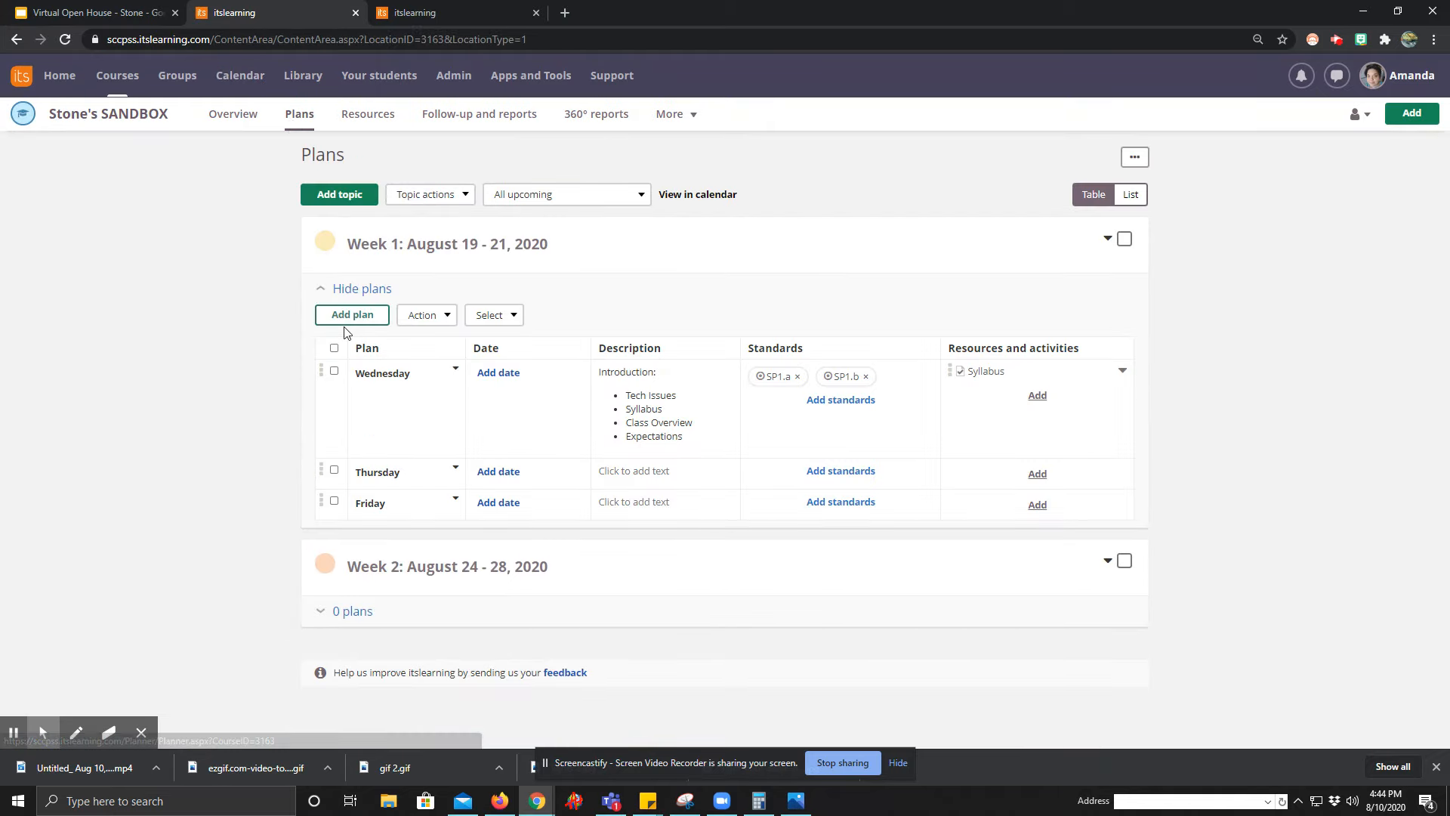
{"action": "left_click", "coordinate": [511, 377]}
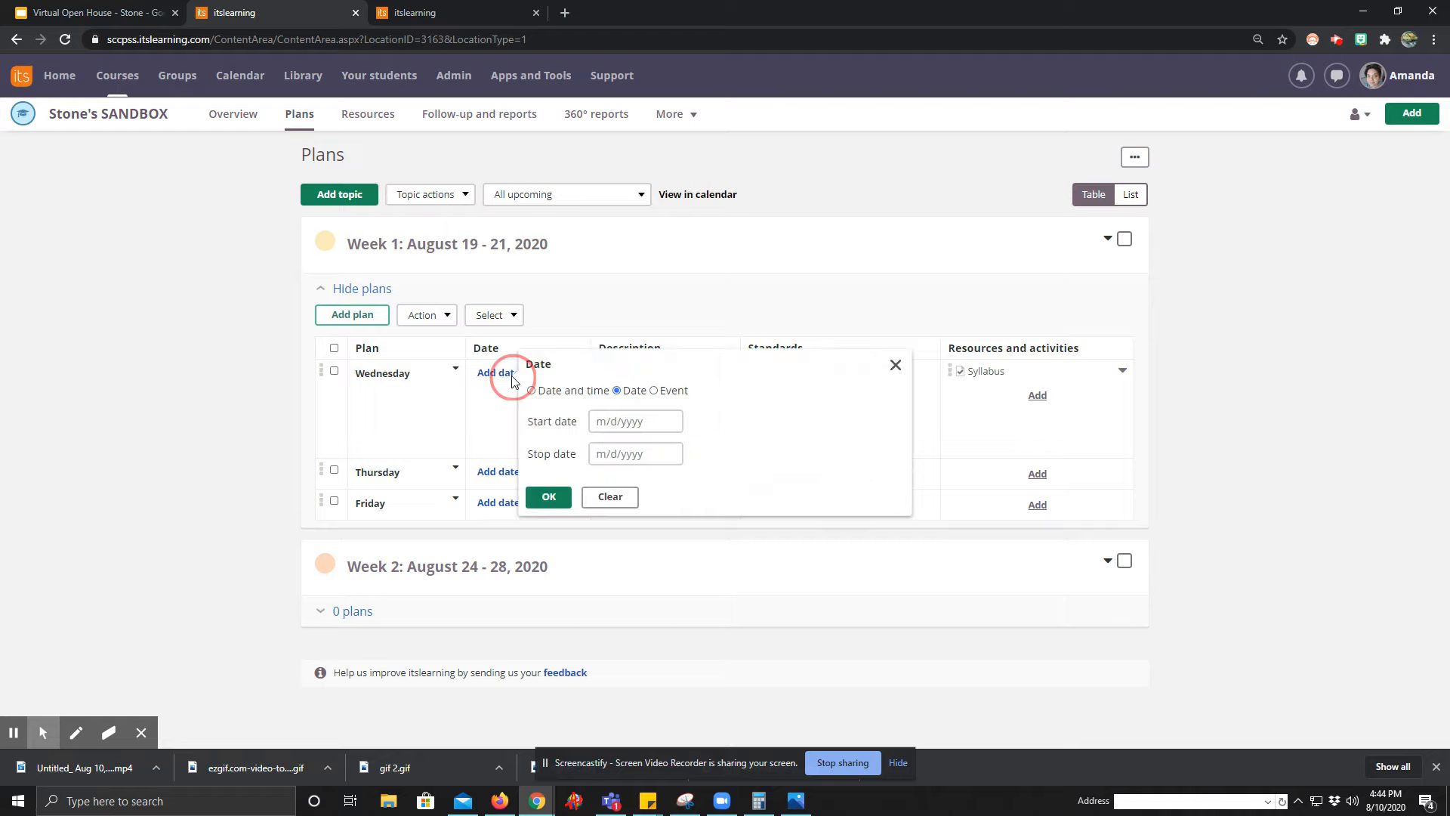
{"action": "left_click", "coordinate": [654, 392]}
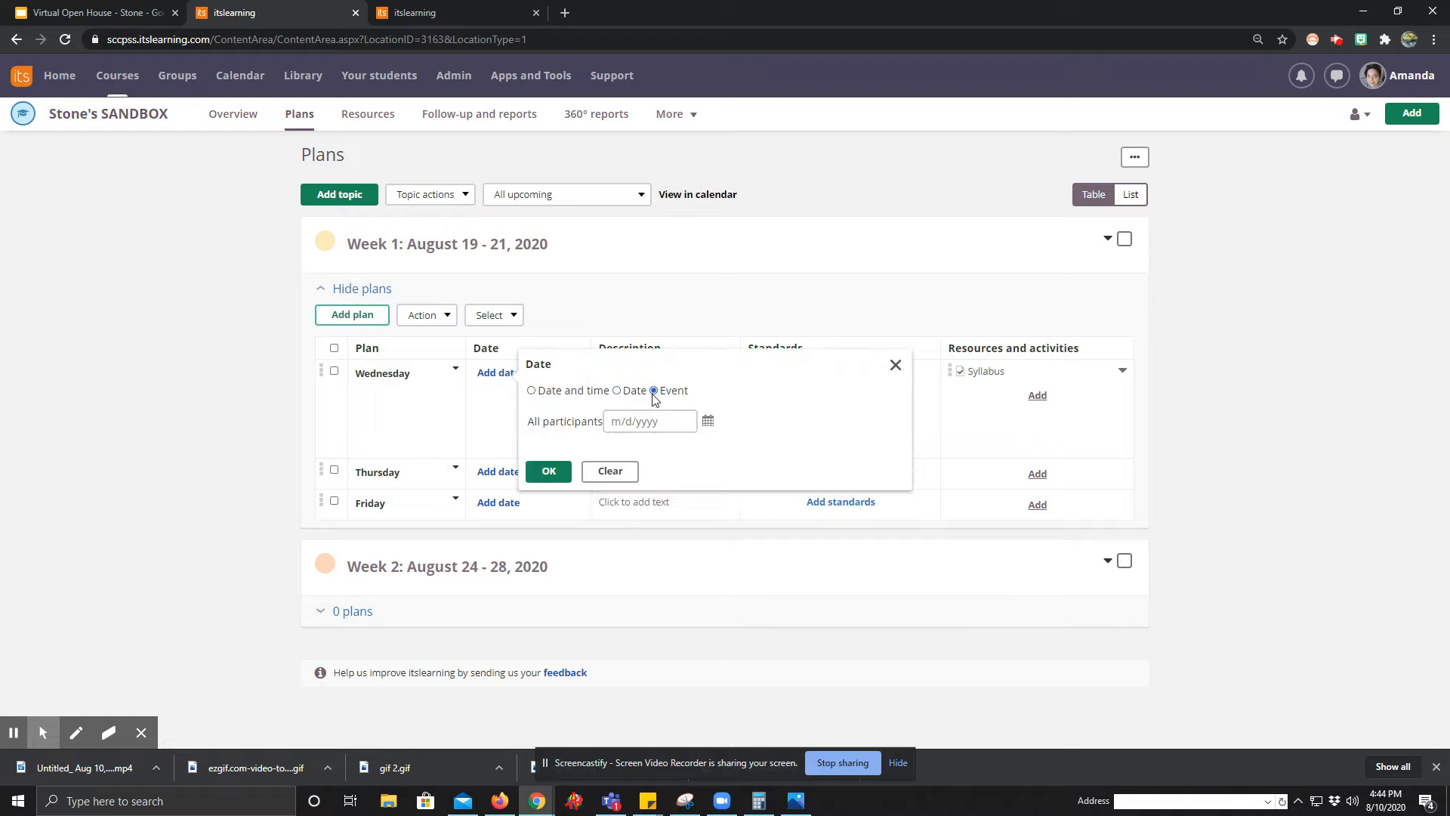
{"action": "left_click", "coordinate": [641, 420]}
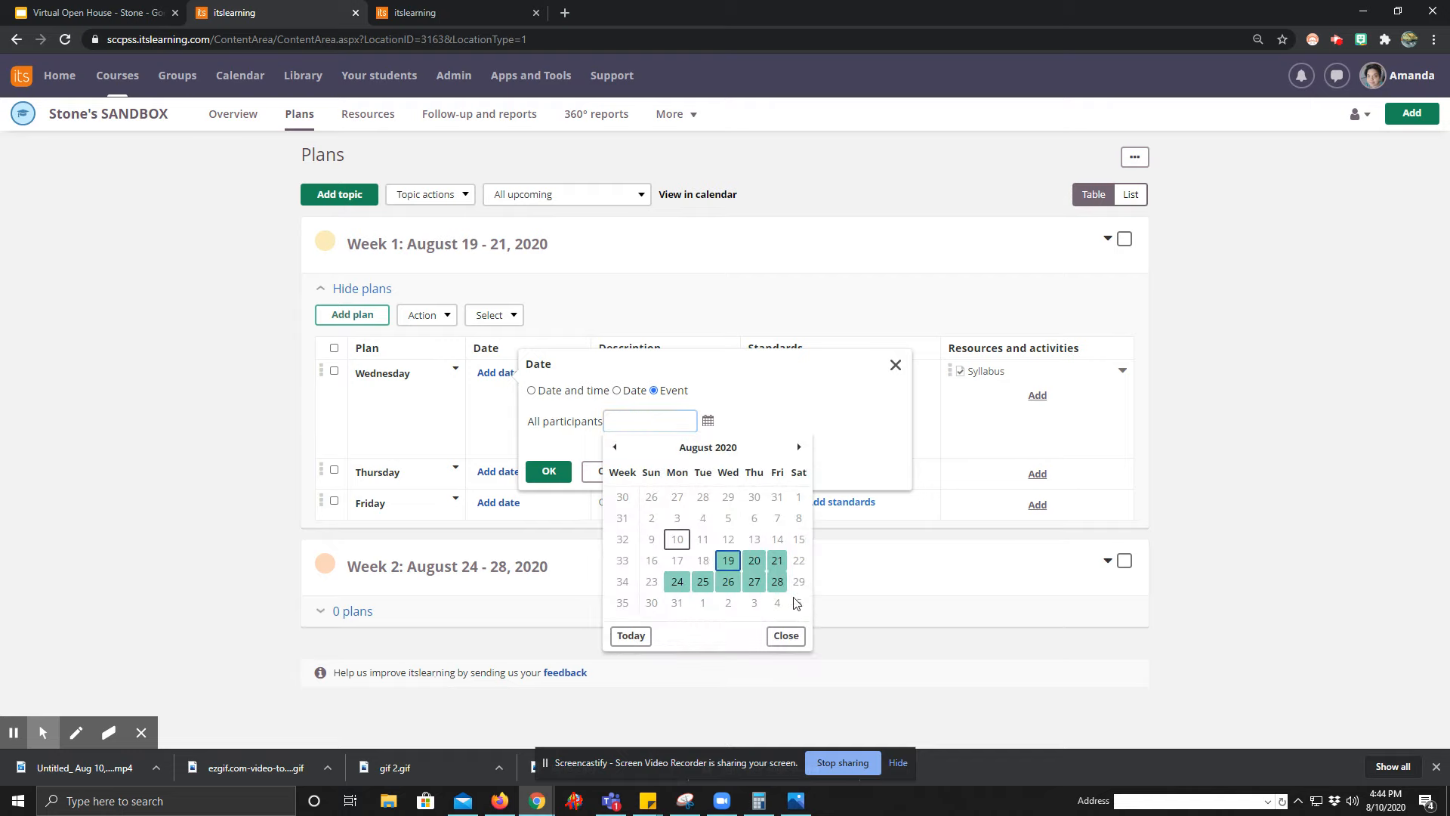
{"action": "left_click", "coordinate": [730, 561]}
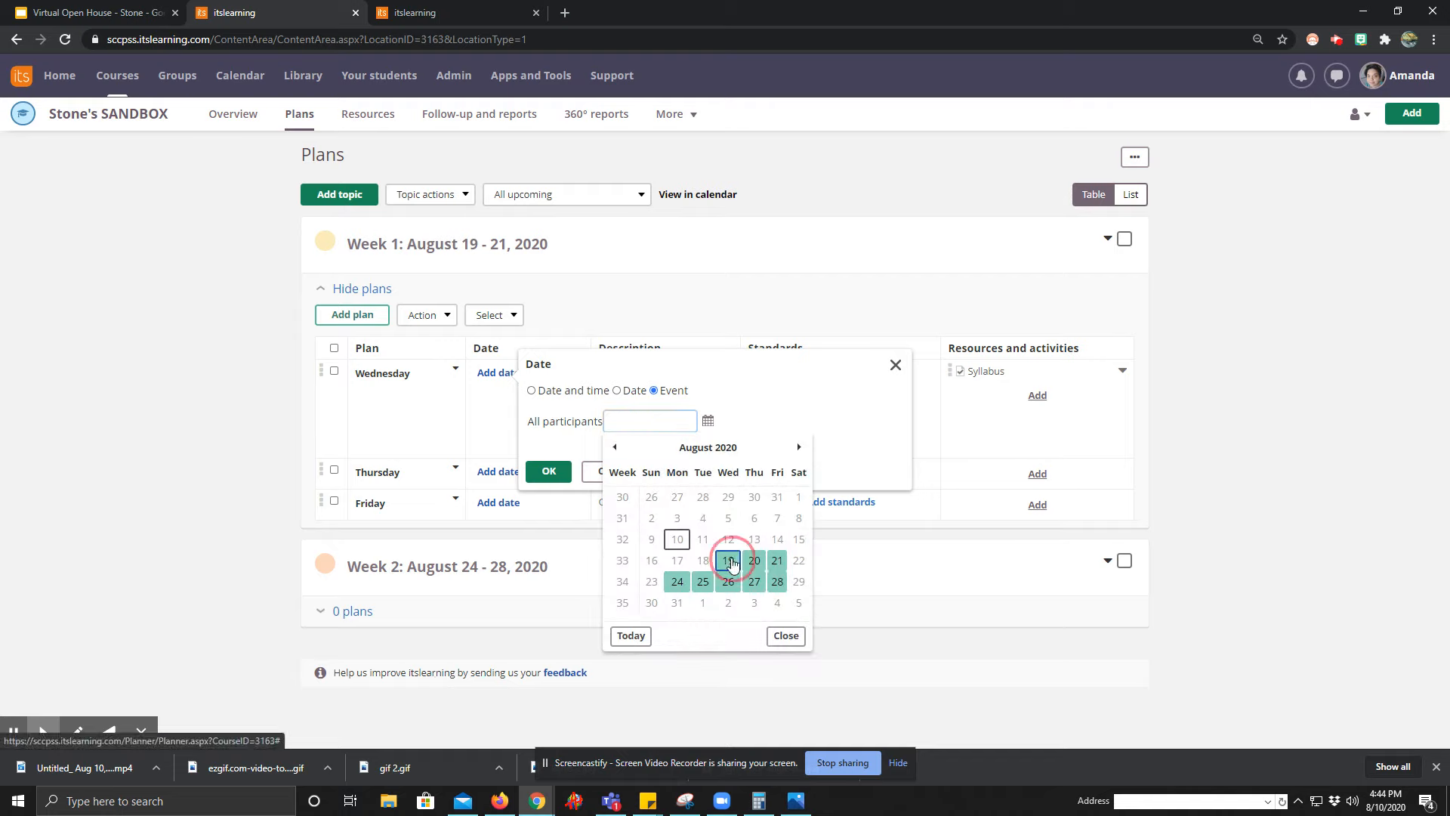
{"action": "left_click", "coordinate": [549, 471]}
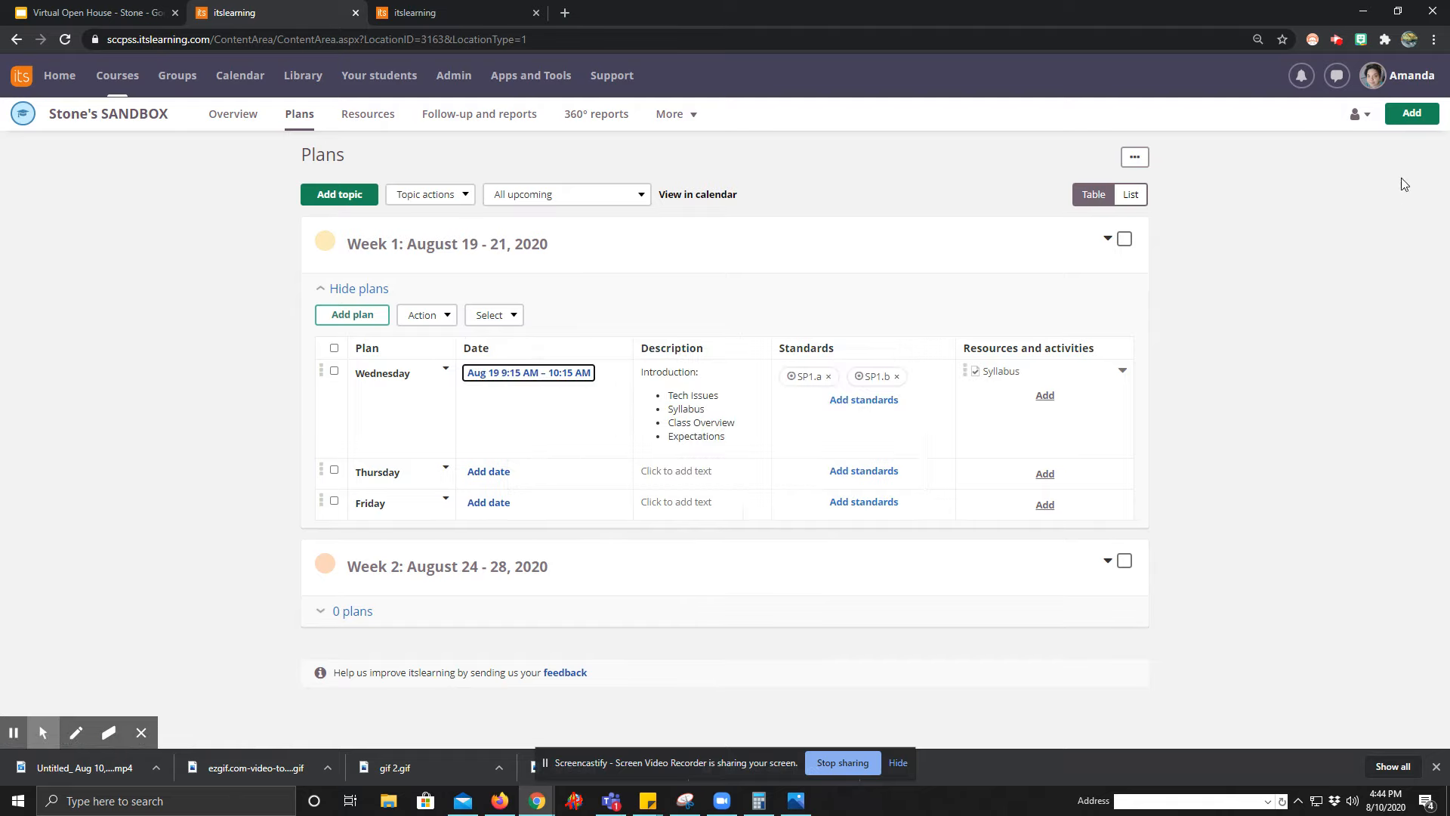
View the sandbox course as a student and open its plans to check the Week 1 topic.
{"action": "left_click", "coordinate": [1360, 114]}
{"action": "left_click", "coordinate": [1331, 198]}
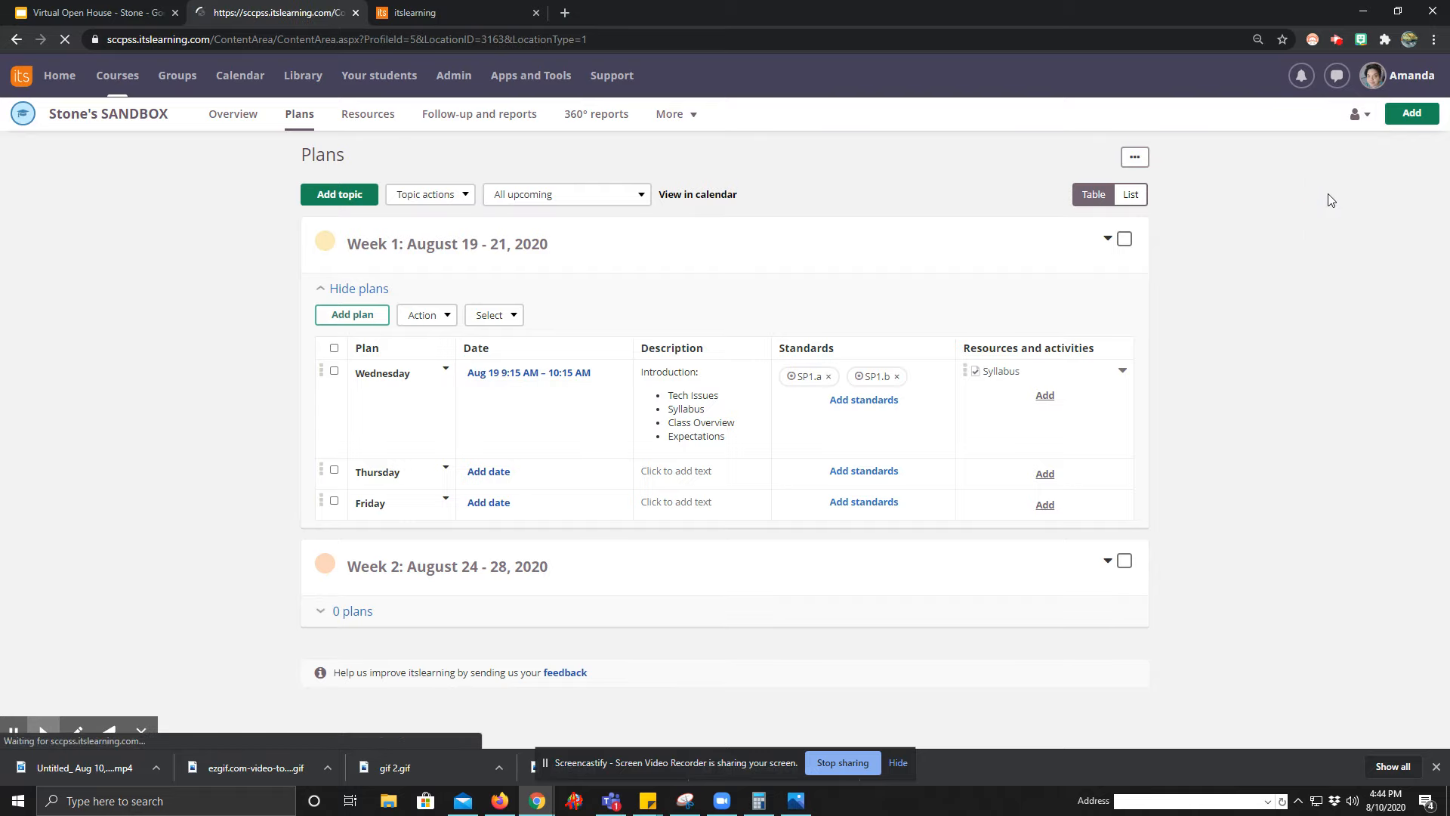
{"action": "left_click", "coordinate": [302, 154]}
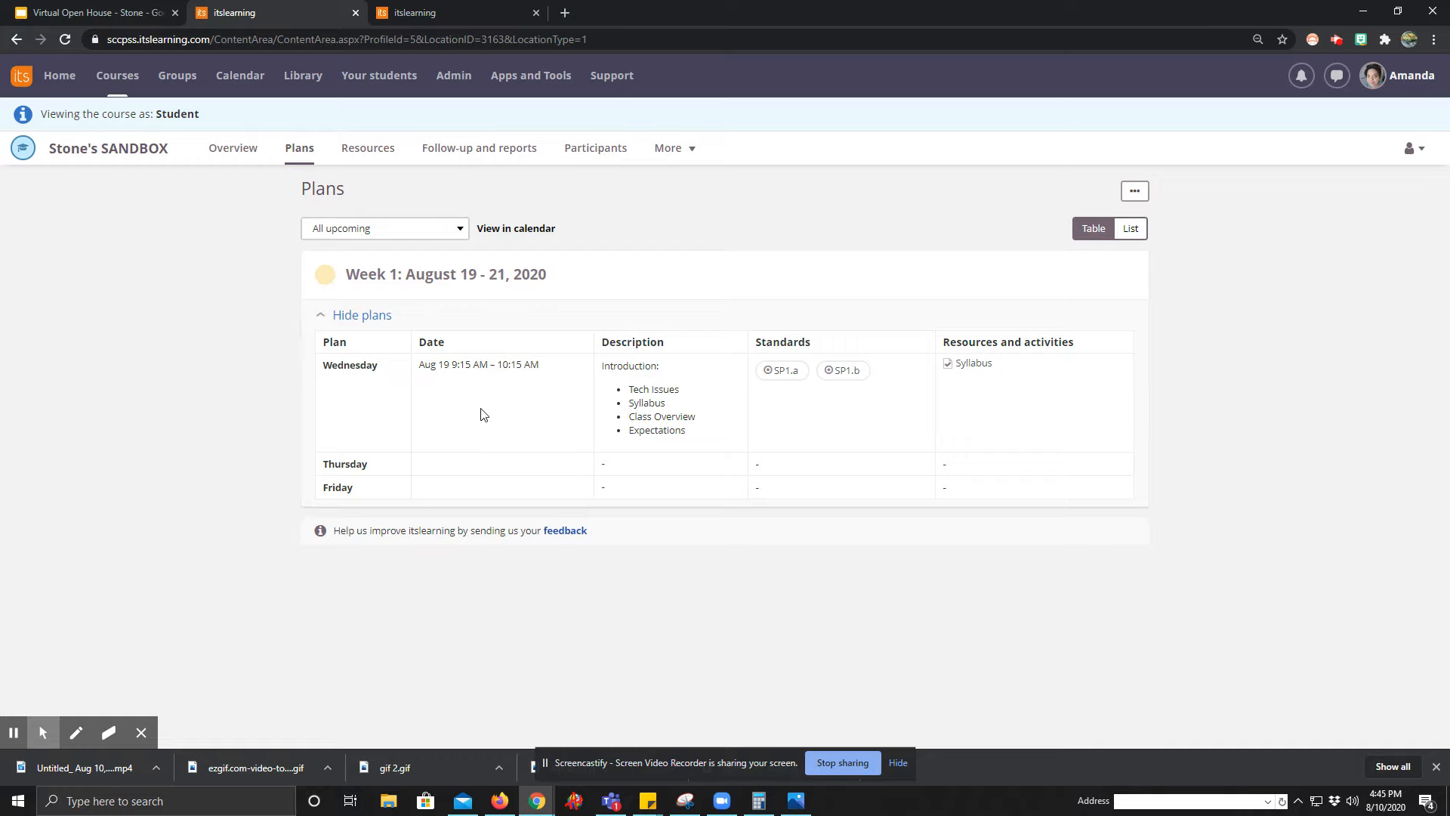
View the plan linked to the August 19 Zoom meeting in the calendar and follow it to the course plans.
{"action": "left_click", "coordinate": [249, 84]}
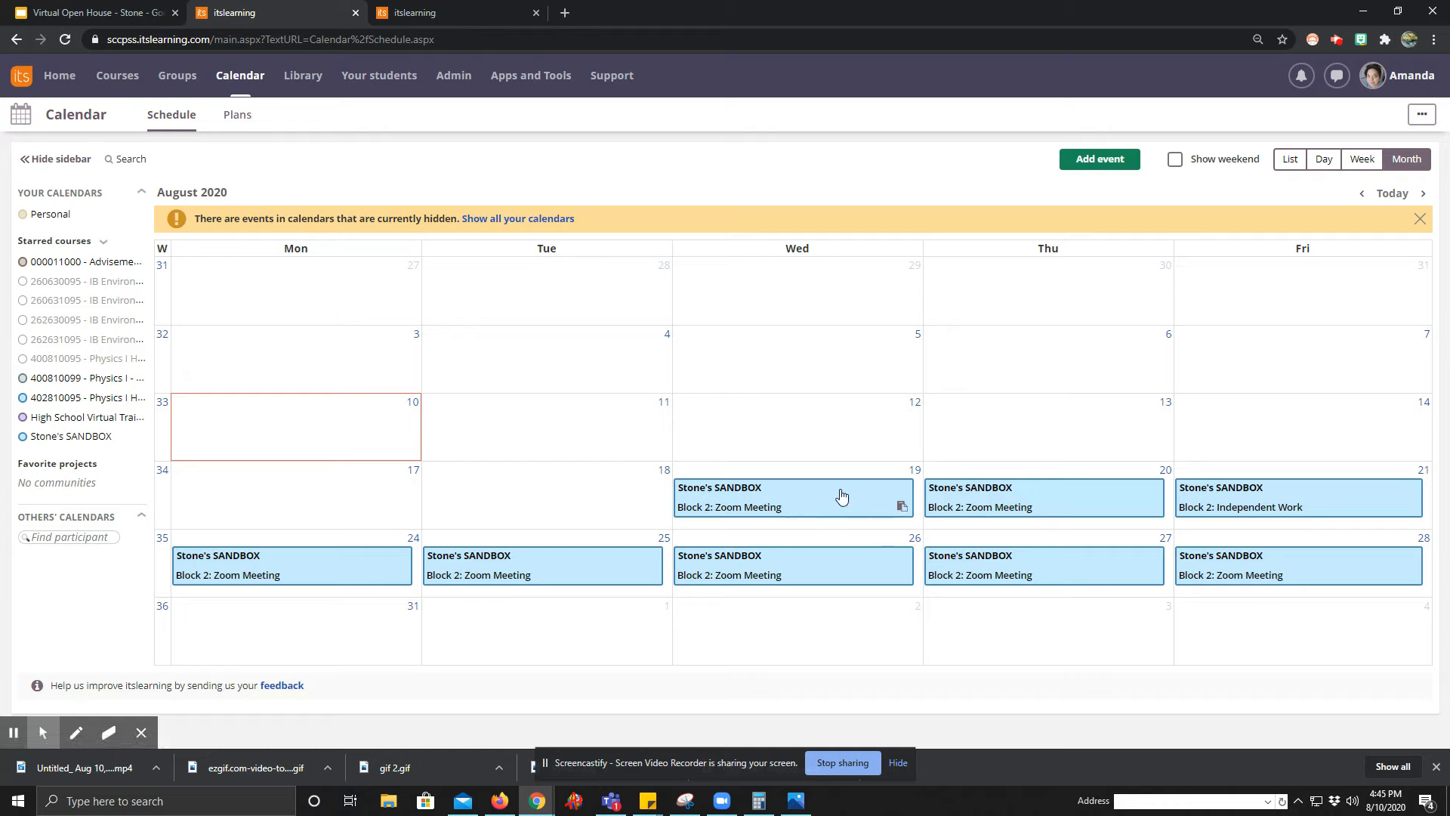
{"action": "left_click", "coordinate": [803, 509]}
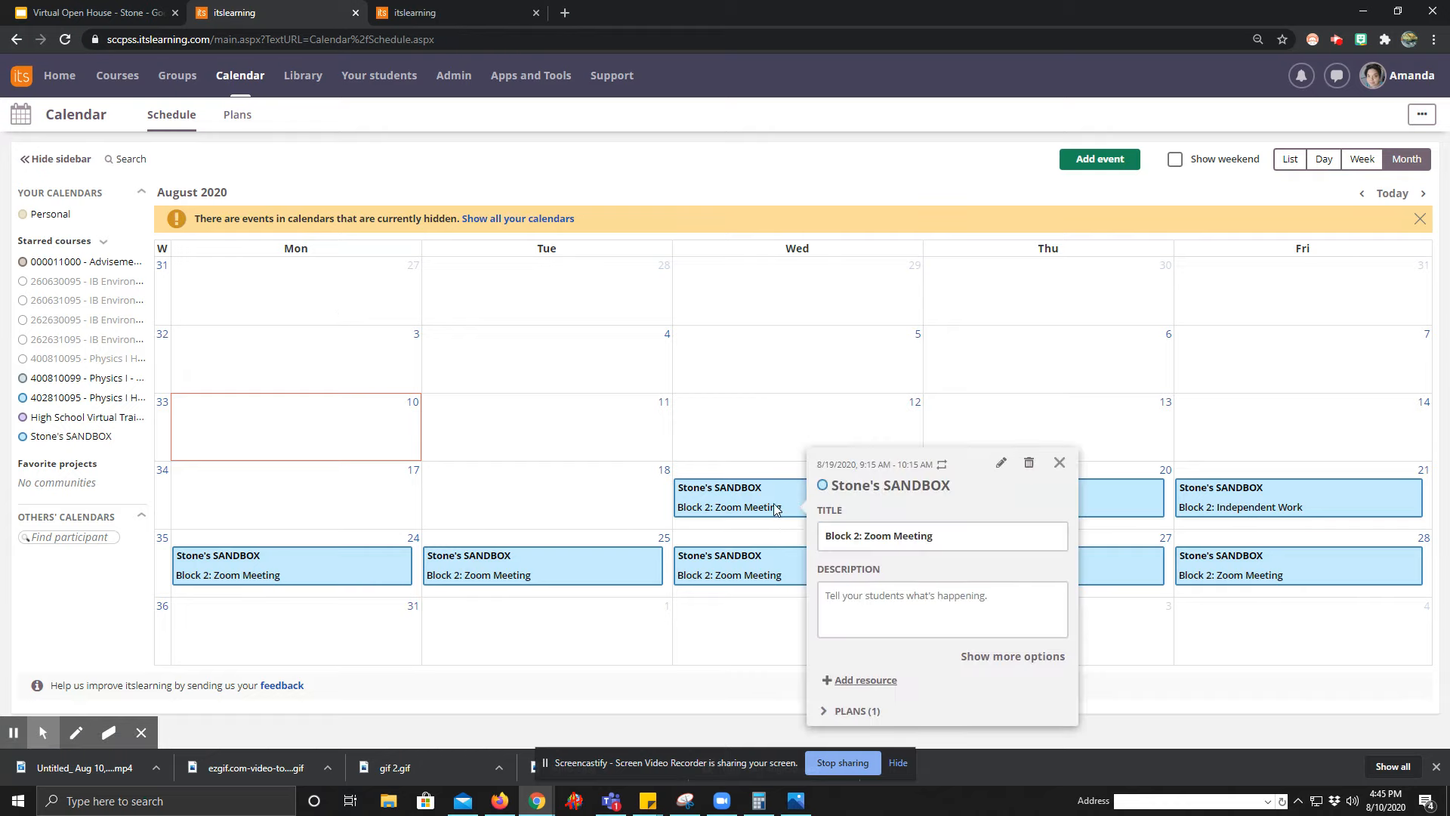
{"action": "left_click", "coordinate": [775, 512]}
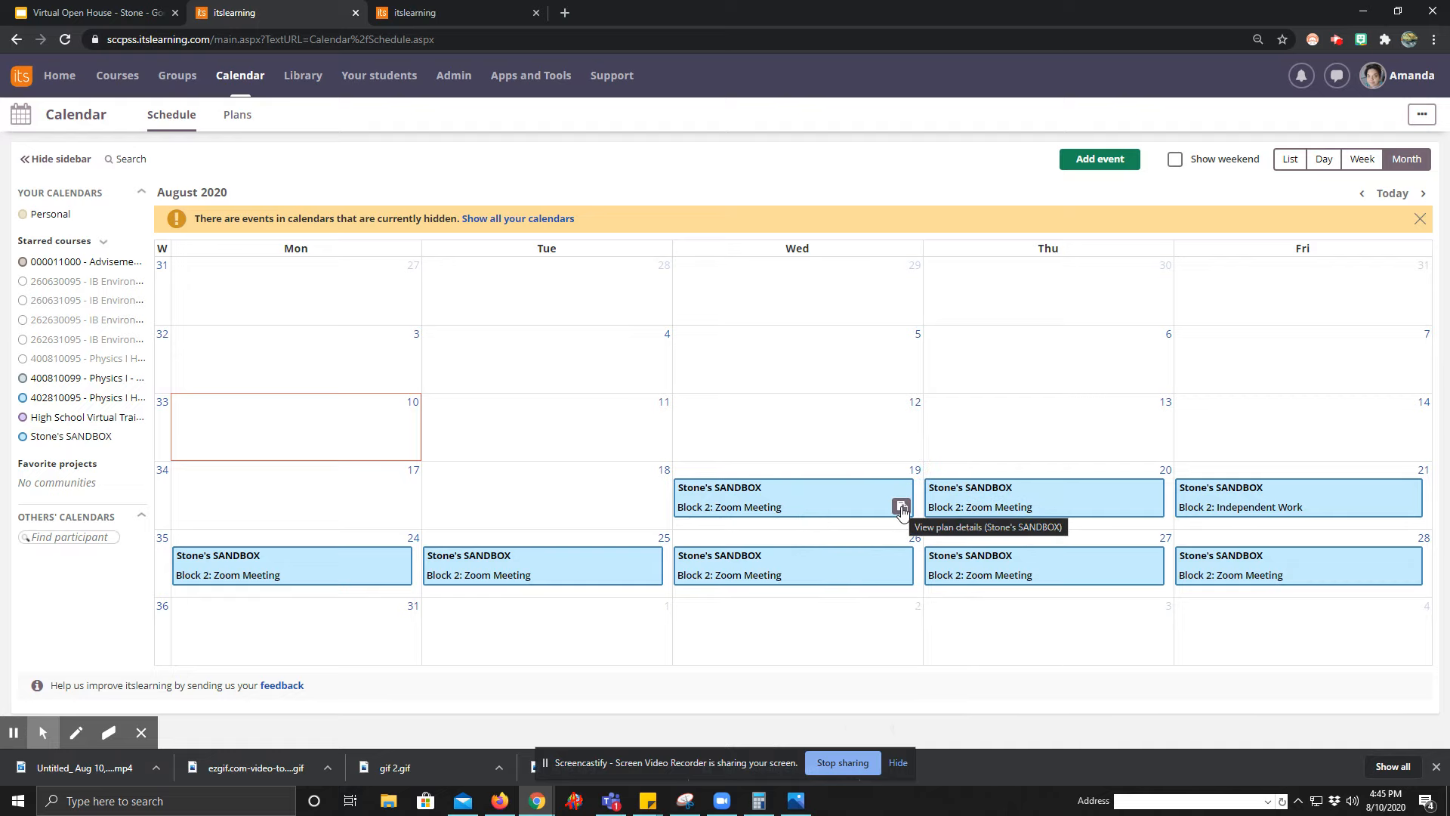
{"action": "left_click", "coordinate": [901, 509]}
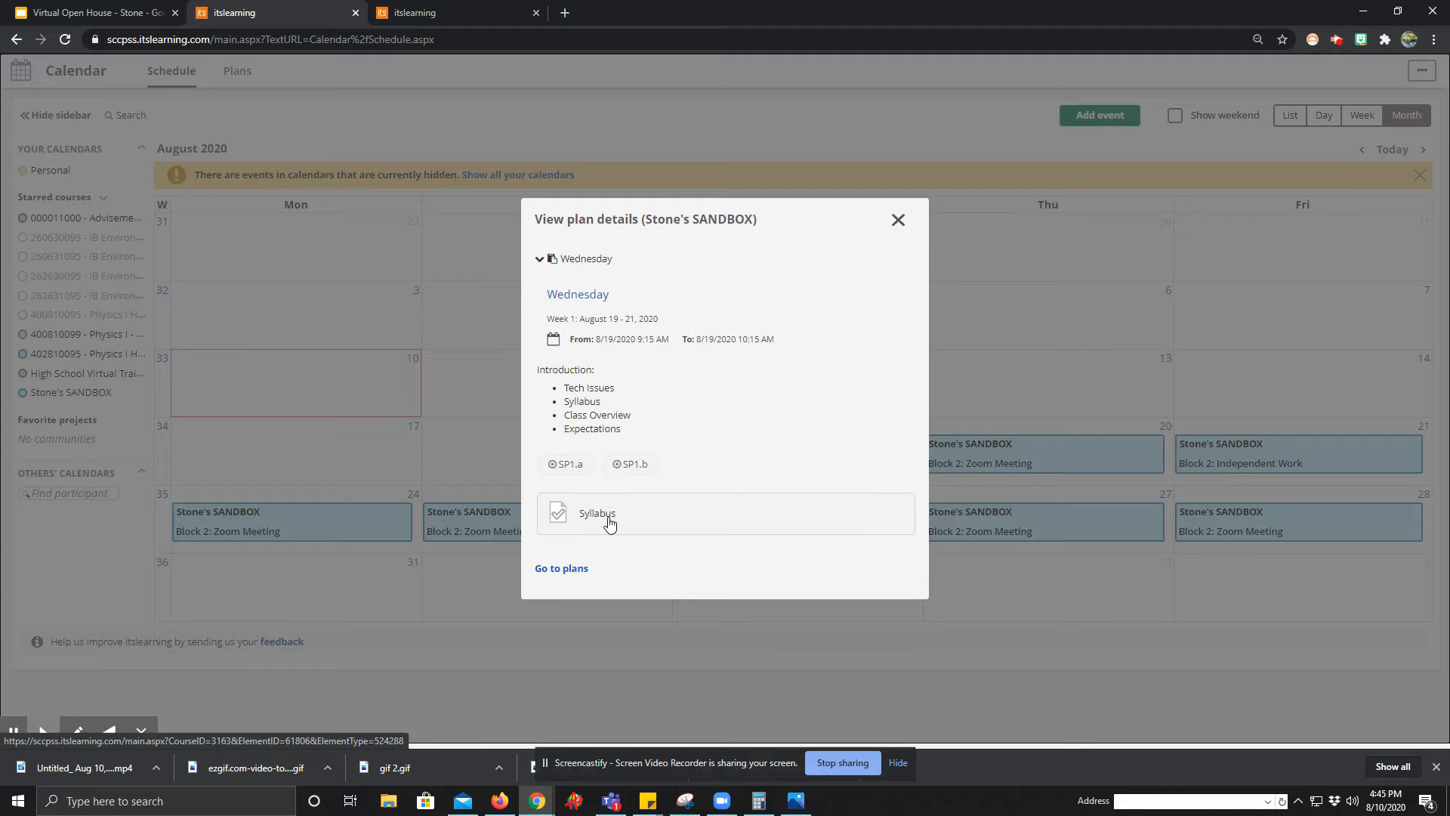
{"action": "left_click", "coordinate": [575, 569]}
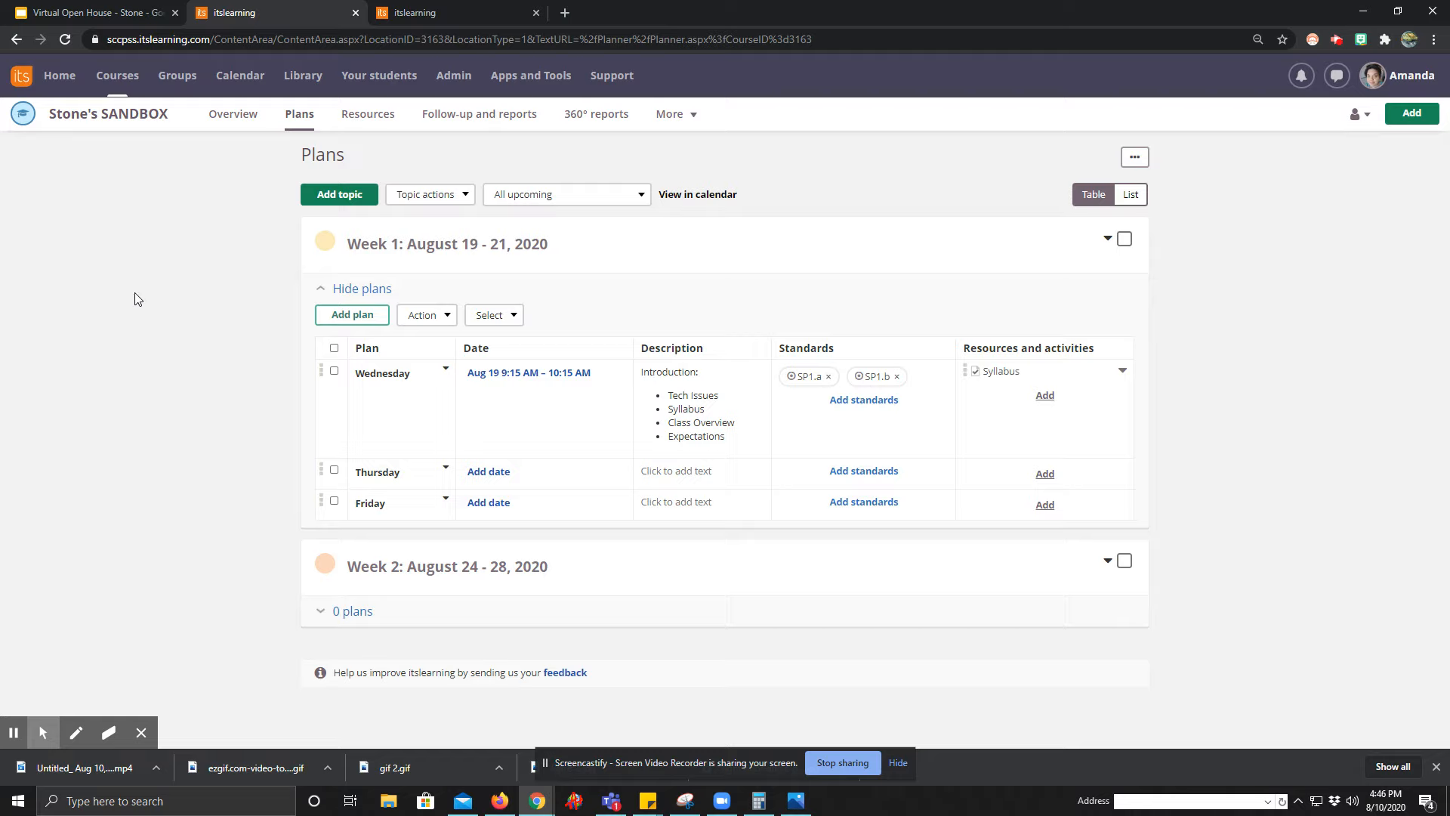
{"action": "left_click", "coordinate": [336, 290]}
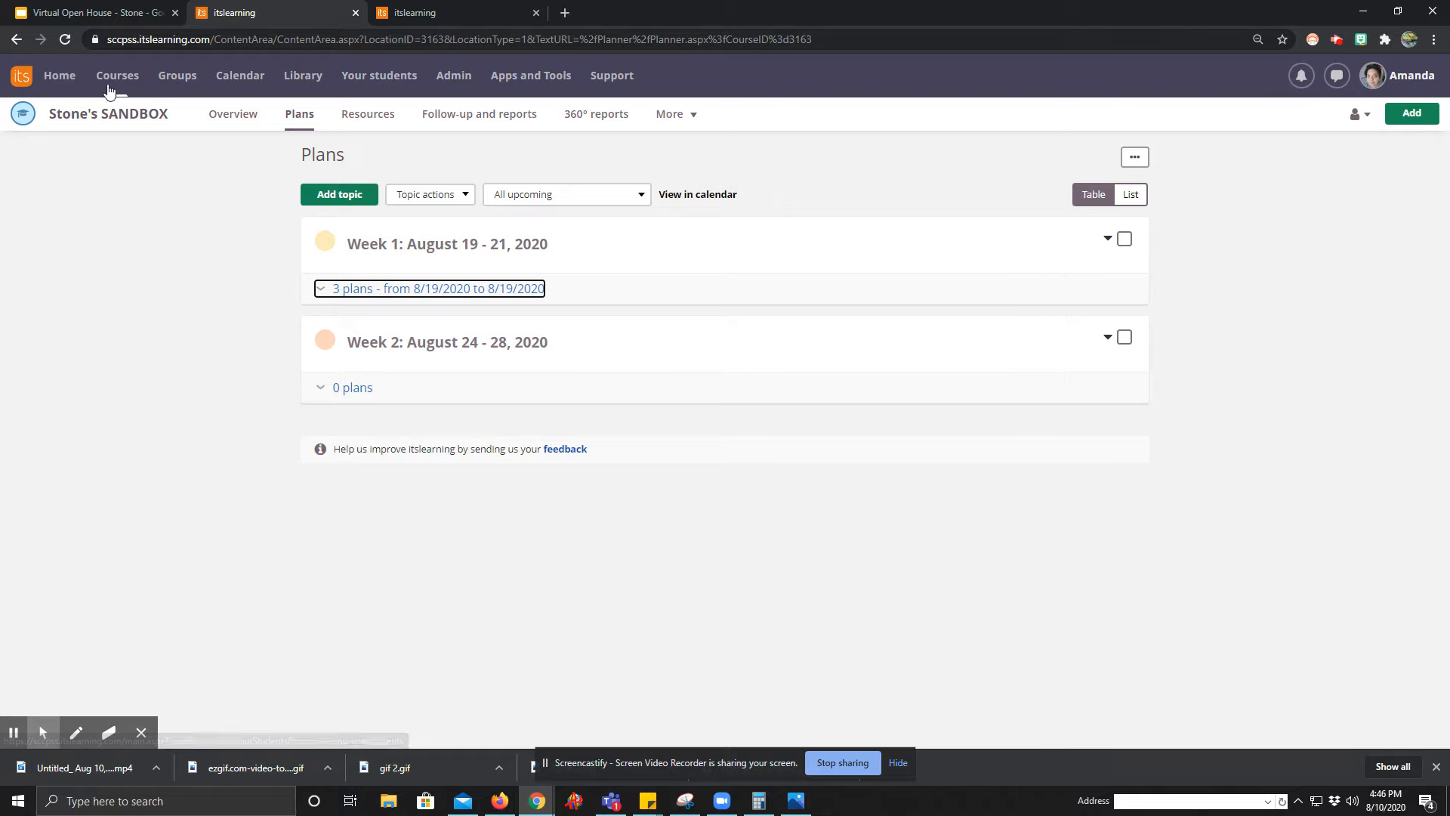
Open the Honors Physics course and view its list of participants.
{"action": "left_click", "coordinate": [59, 76]}
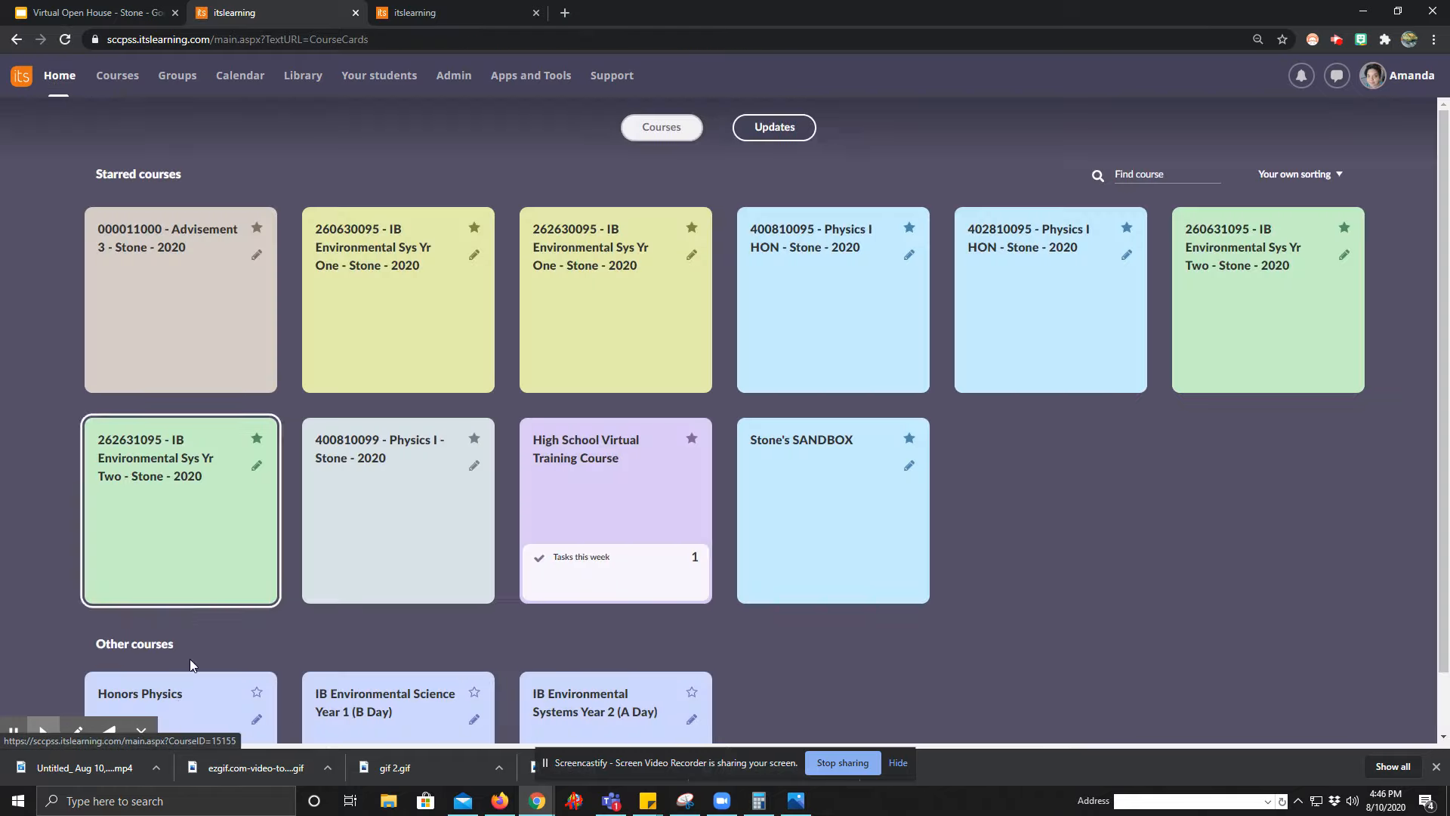
{"action": "left_click", "coordinate": [175, 704]}
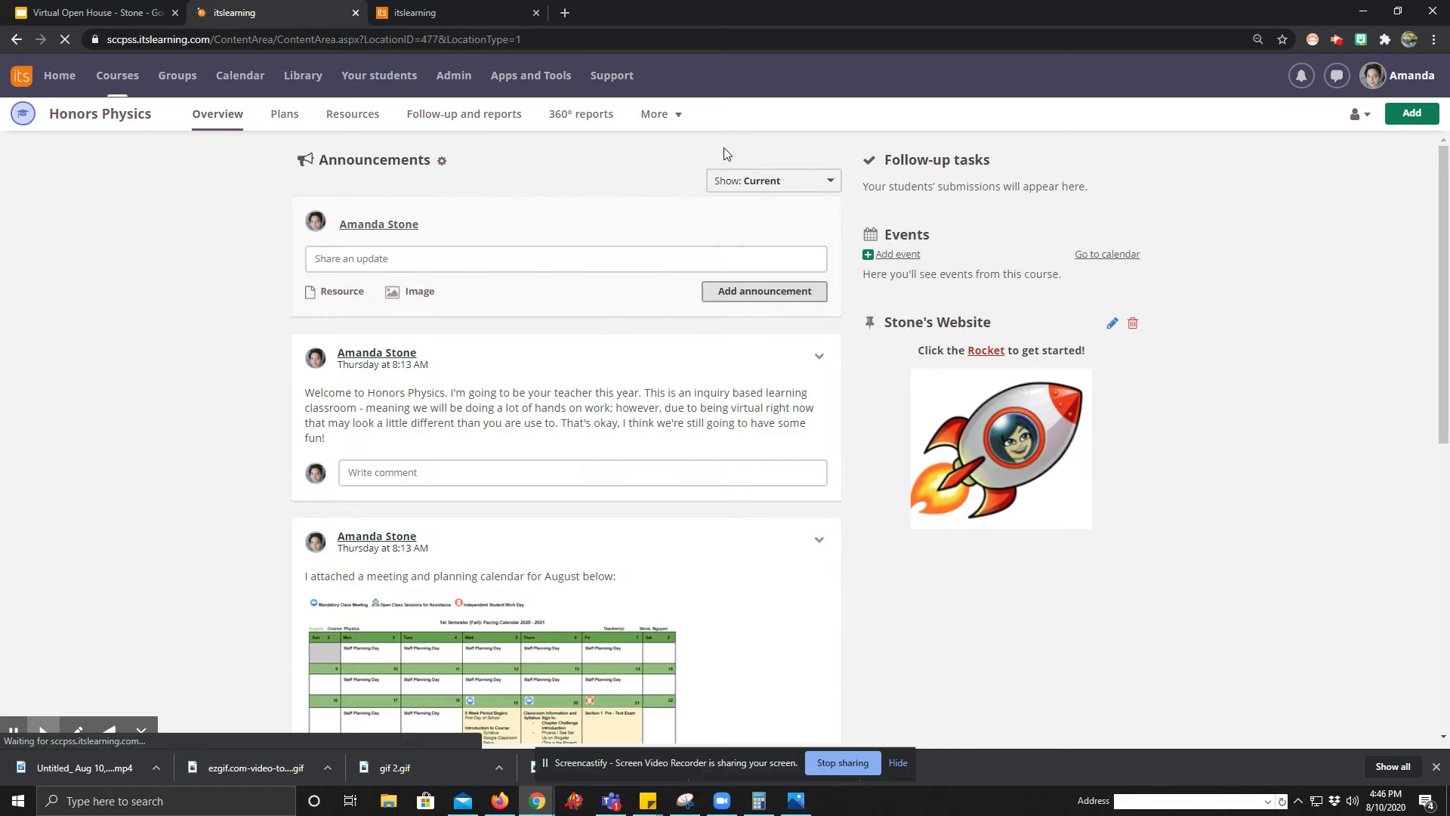
{"action": "left_click", "coordinate": [677, 115]}
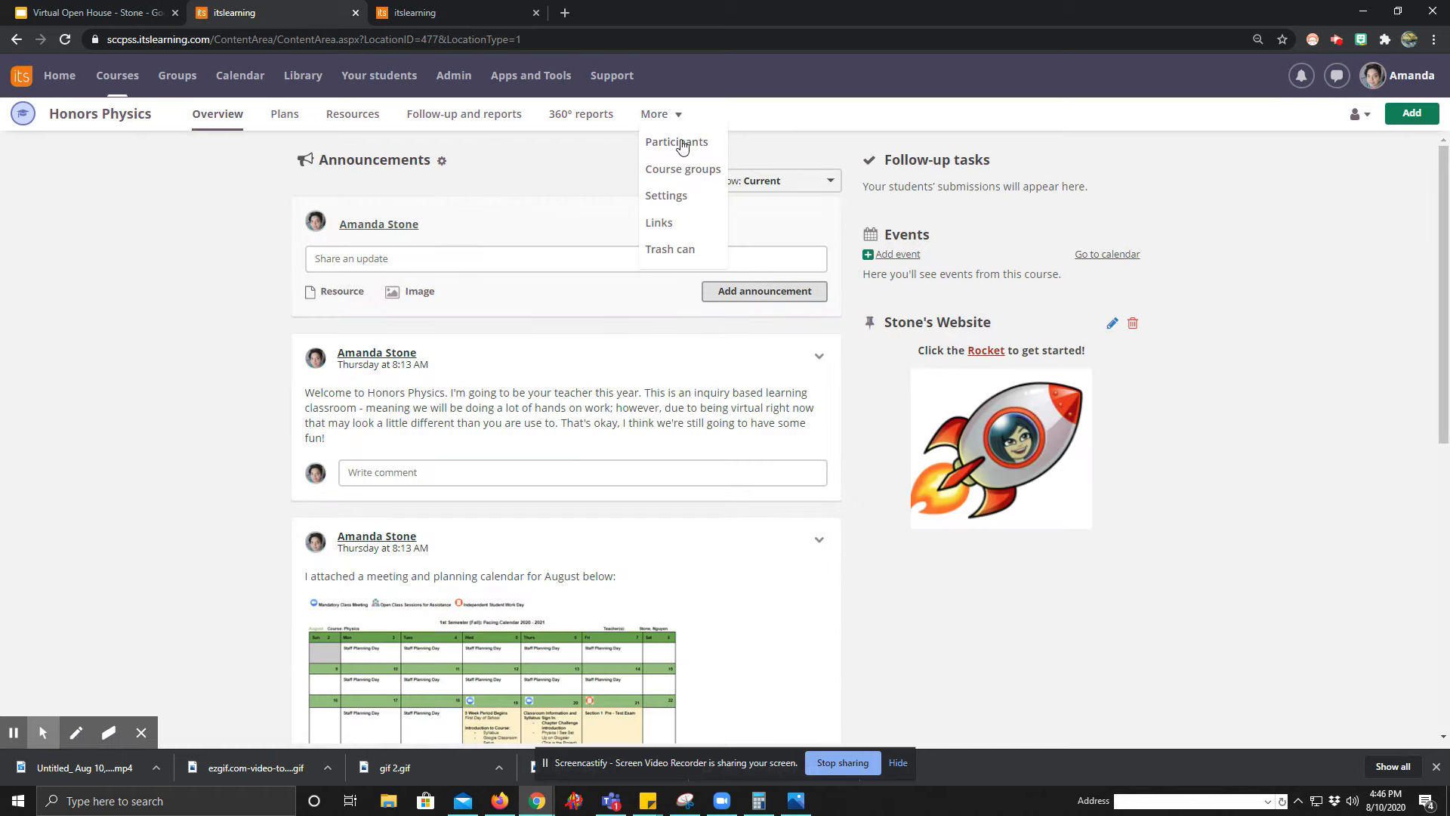
{"action": "left_click", "coordinate": [689, 141]}
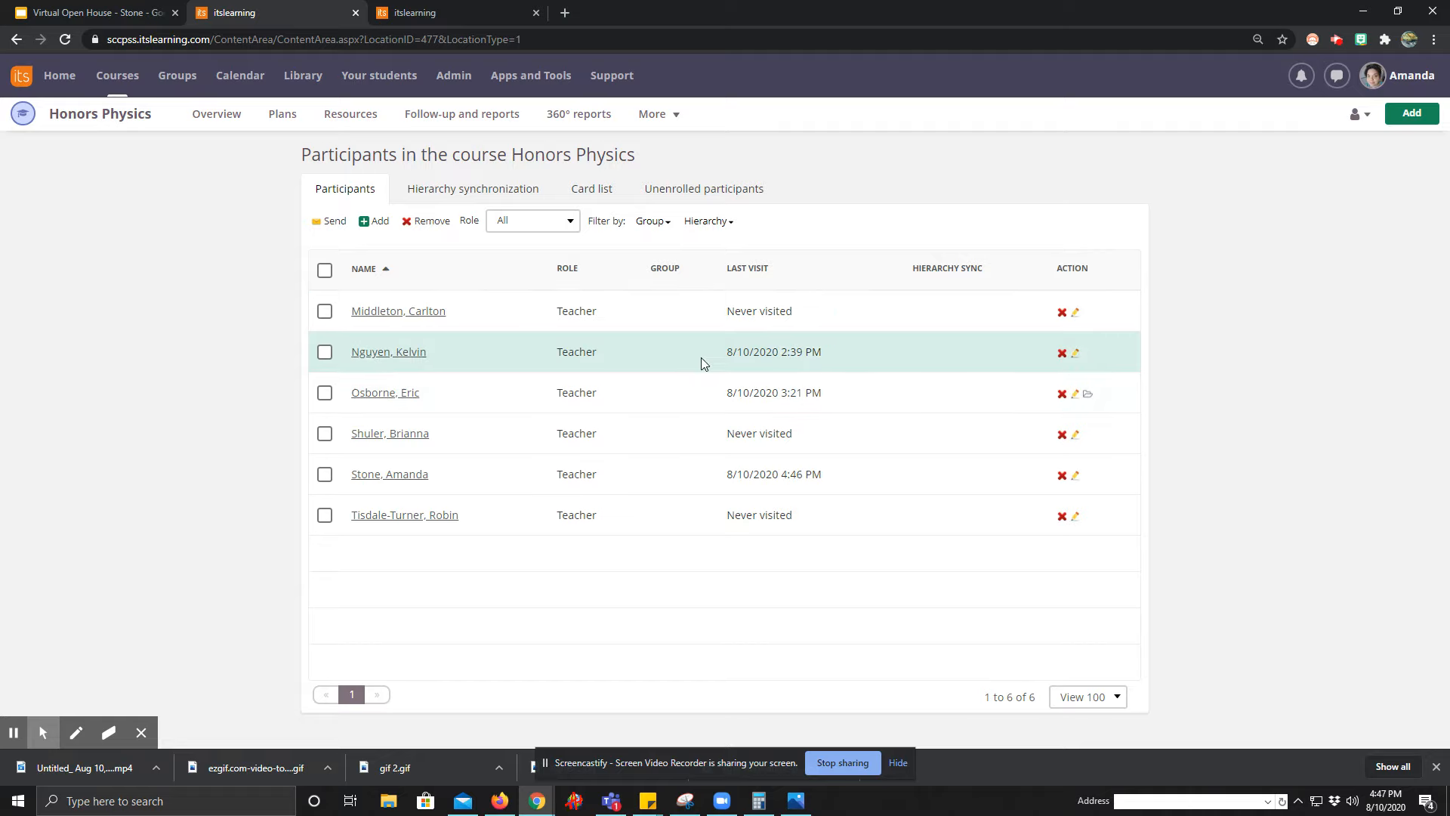
Return to the plans of Stone's SANDBOX and collapse the Week 1 plans.
{"action": "left_click", "coordinate": [117, 77]}
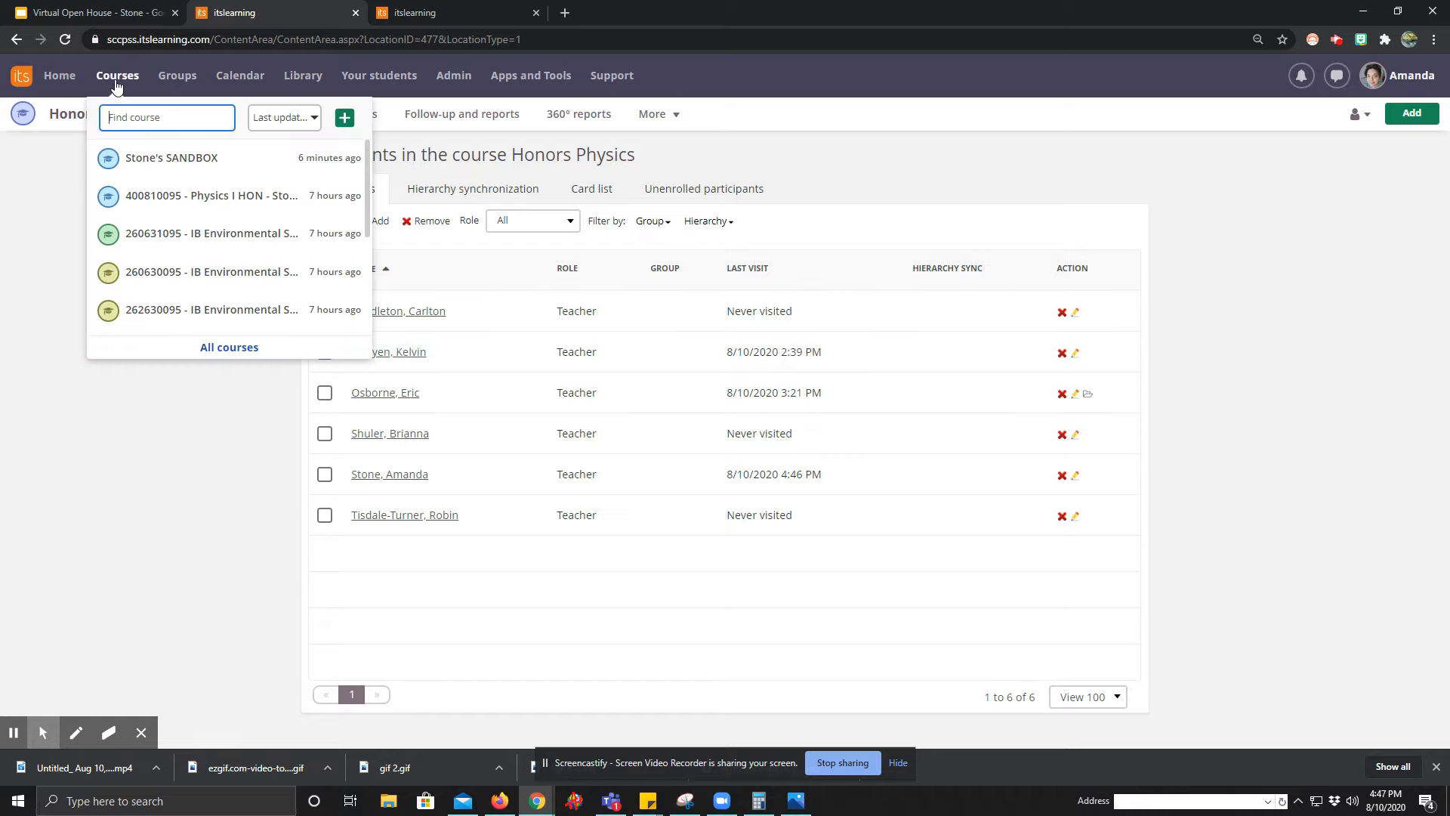
{"action": "left_click", "coordinate": [136, 165]}
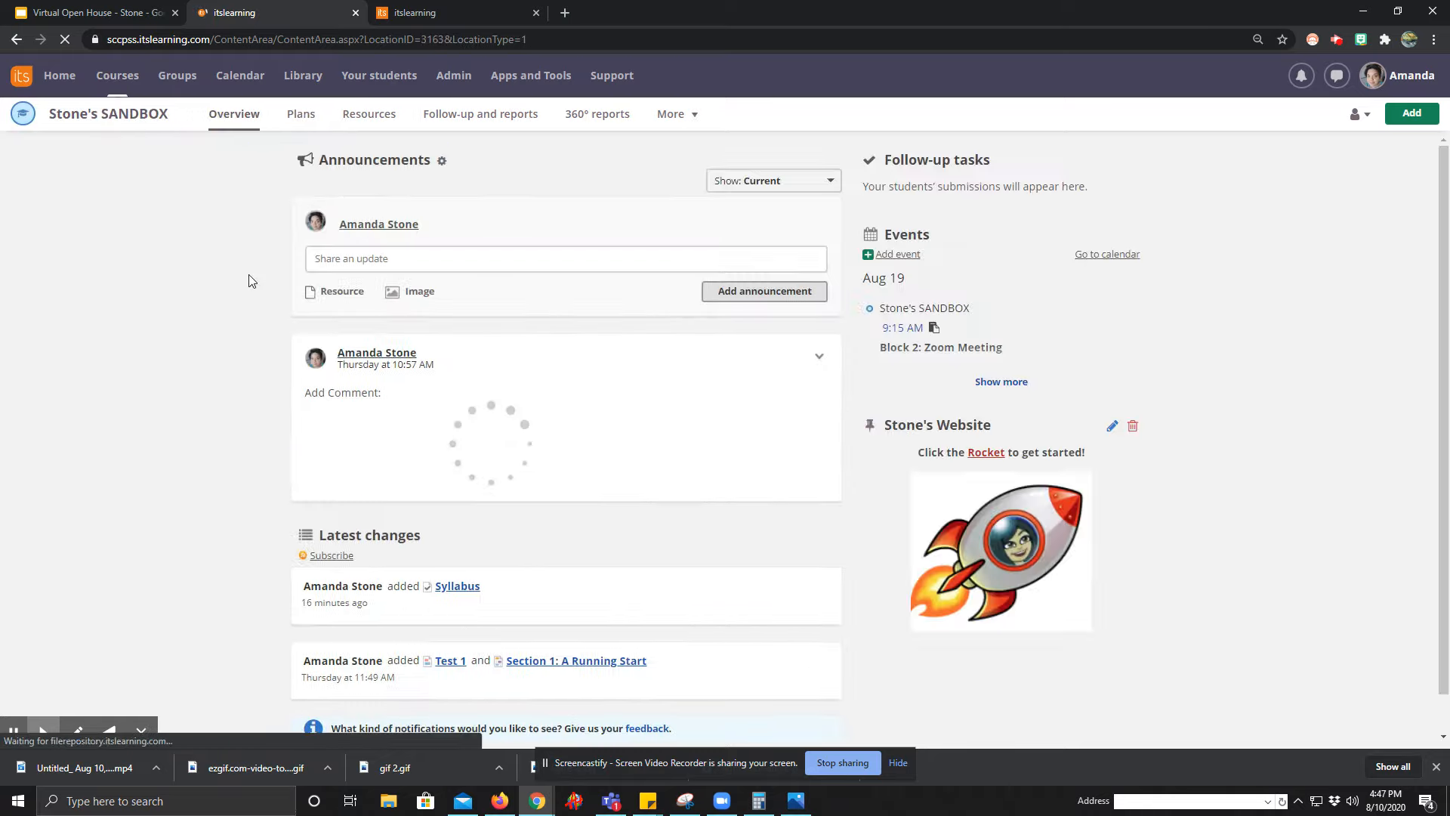
{"action": "left_click", "coordinate": [303, 121]}
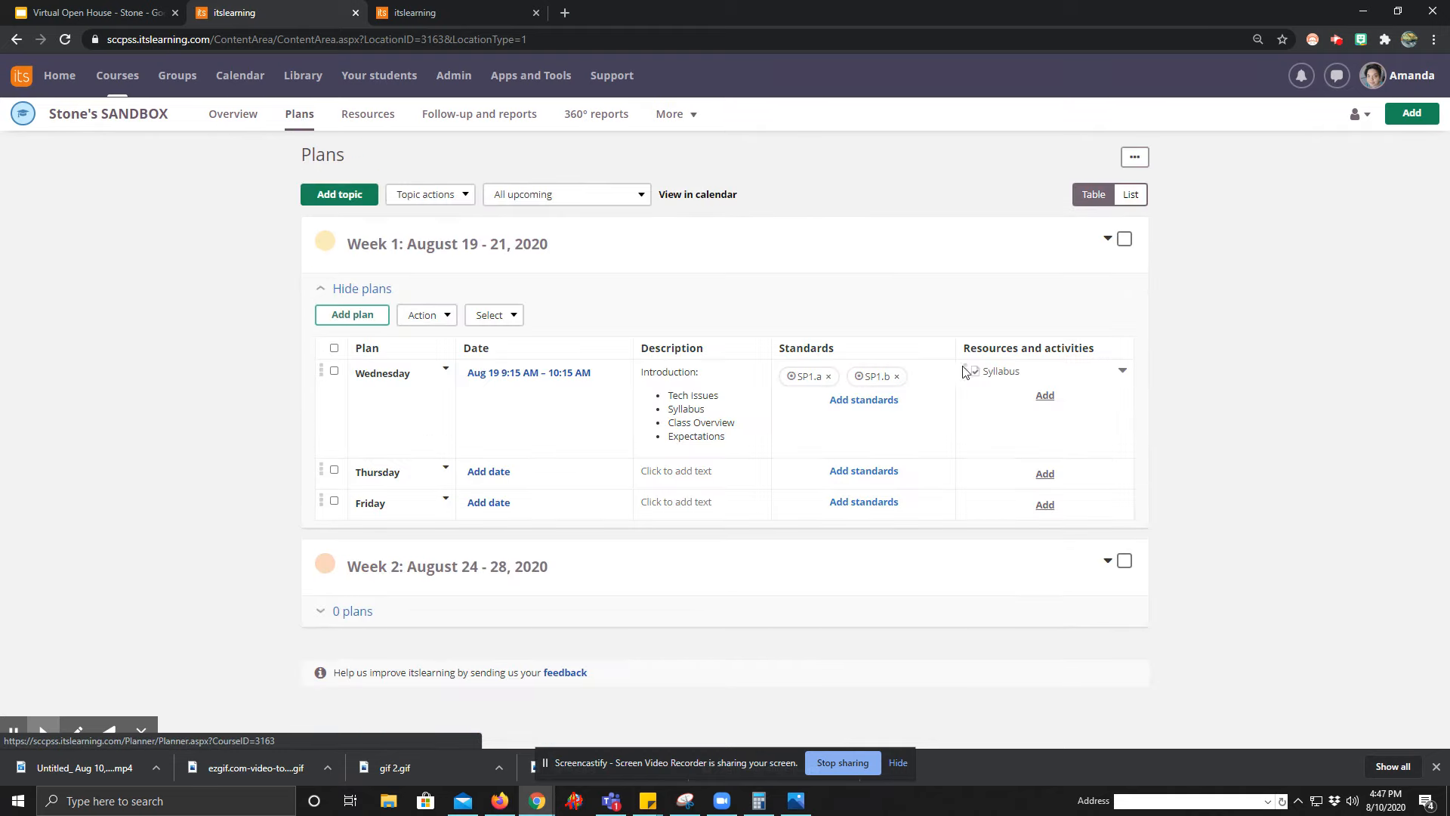
{"action": "left_click", "coordinate": [318, 292]}
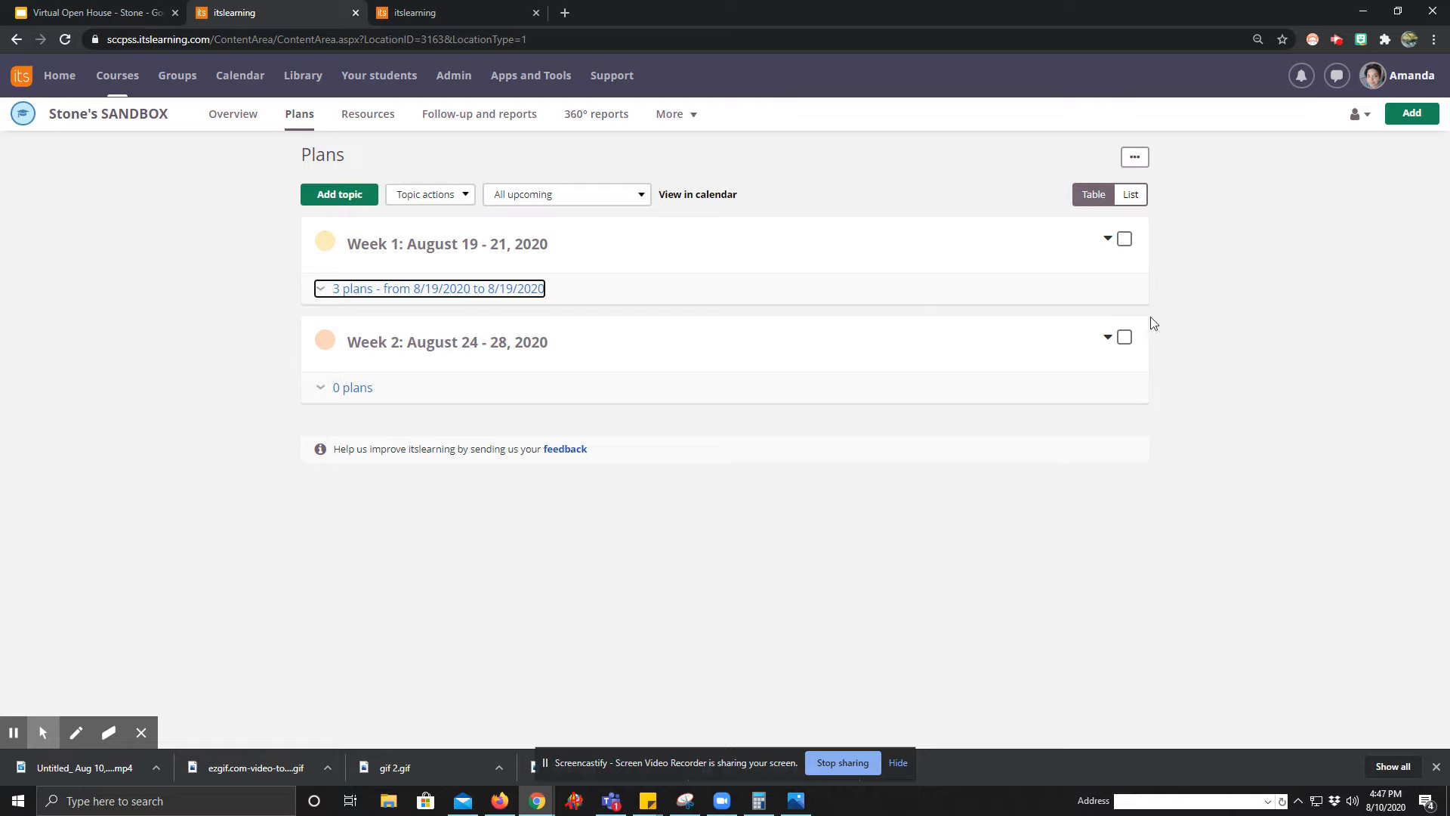
Select the Week 1 and Week 2 topics, review the courses they can be copied to, and cancel the copy.
{"action": "left_click", "coordinate": [1123, 242]}
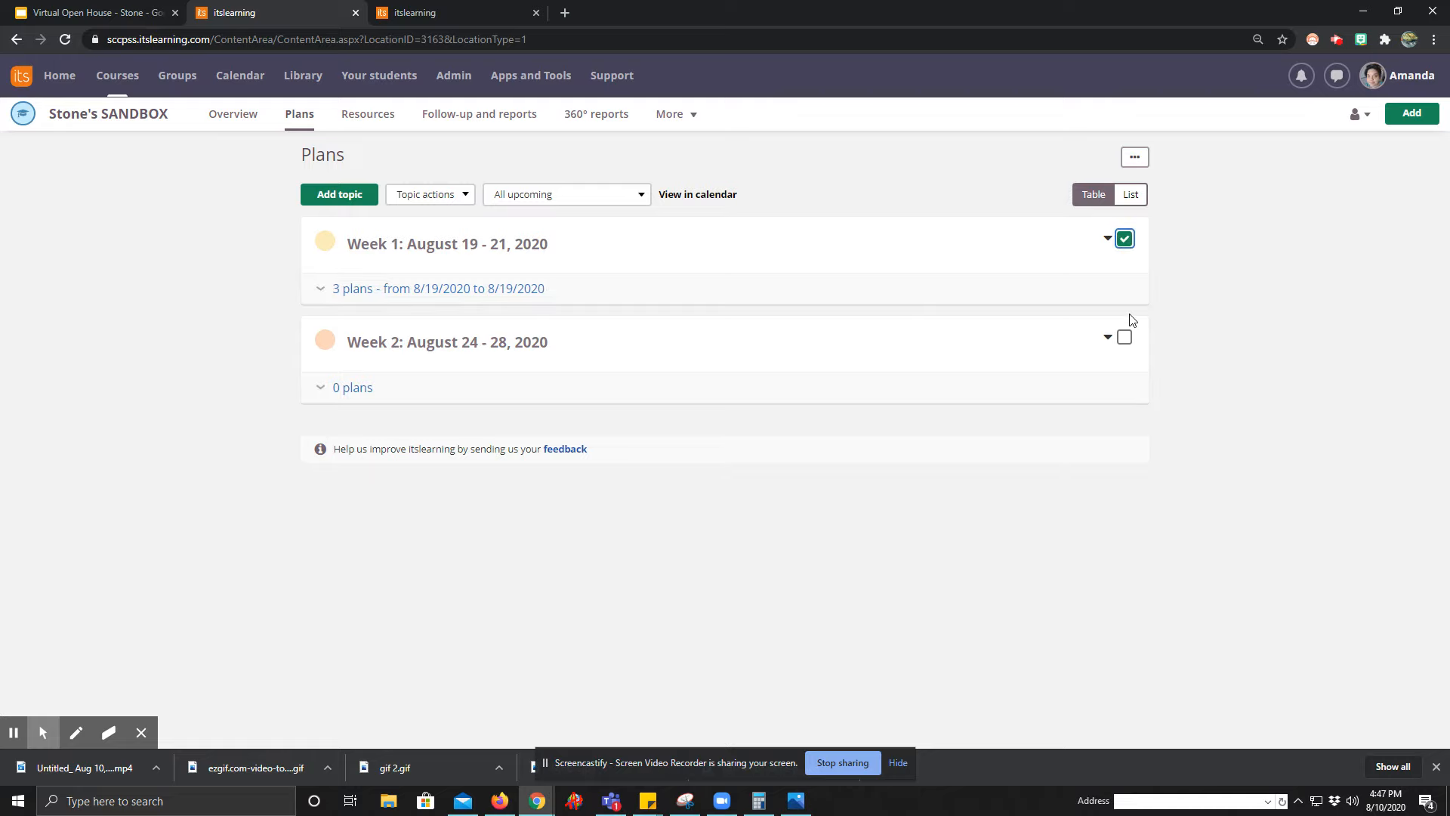
{"action": "left_click", "coordinate": [1124, 342]}
{"action": "left_click", "coordinate": [440, 195]}
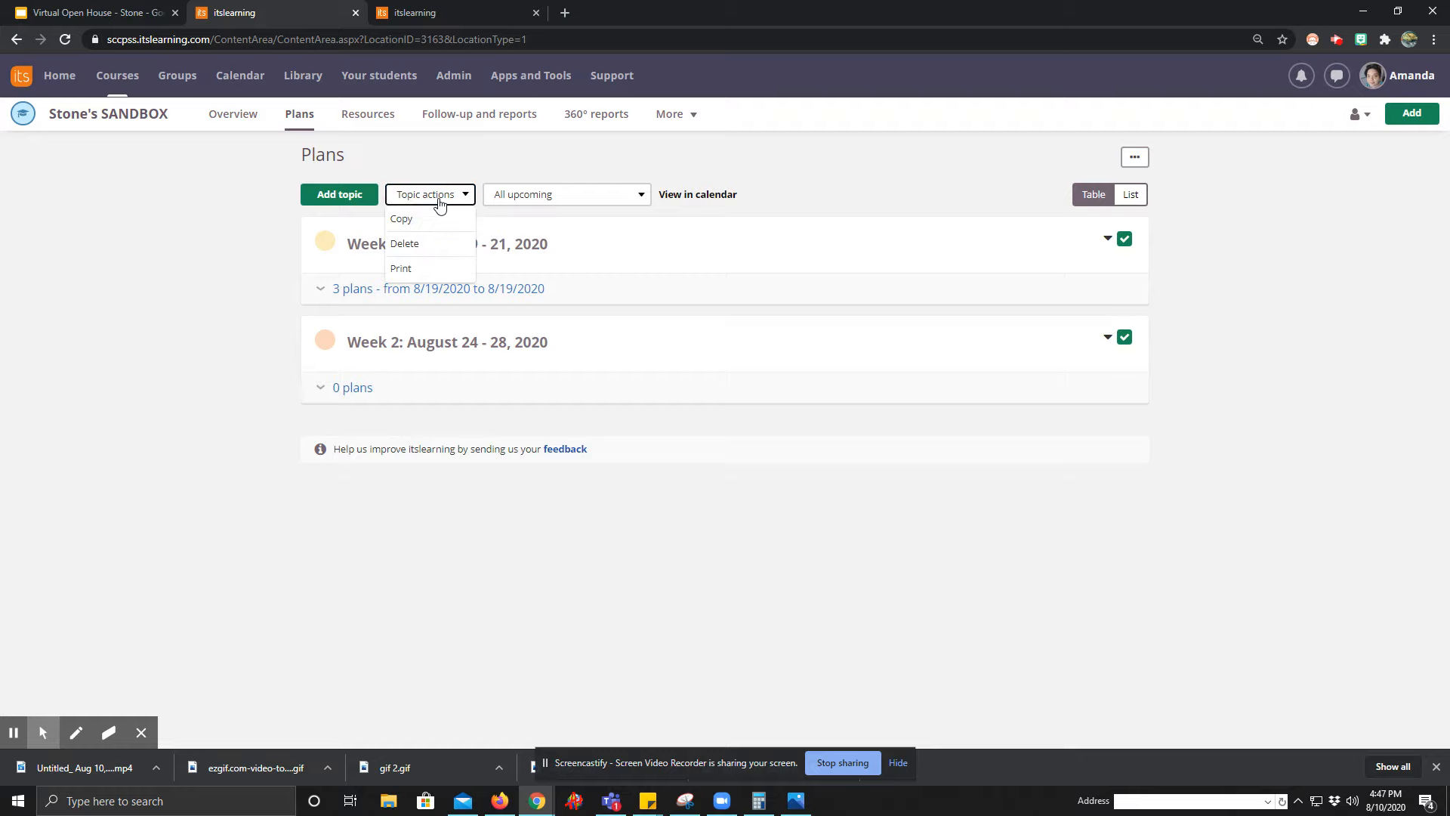
{"action": "left_click", "coordinate": [406, 224]}
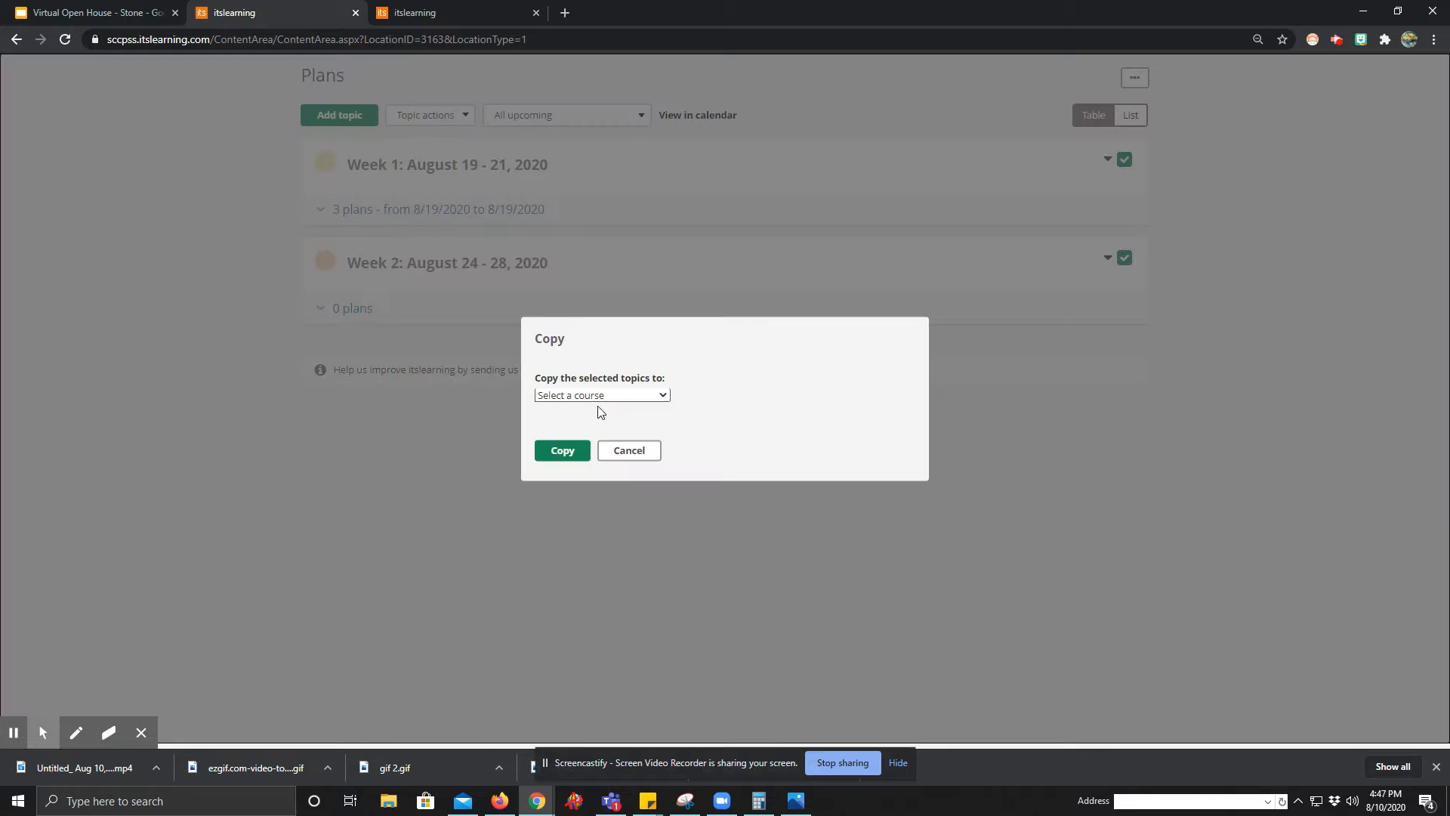
{"action": "left_click", "coordinate": [615, 397]}
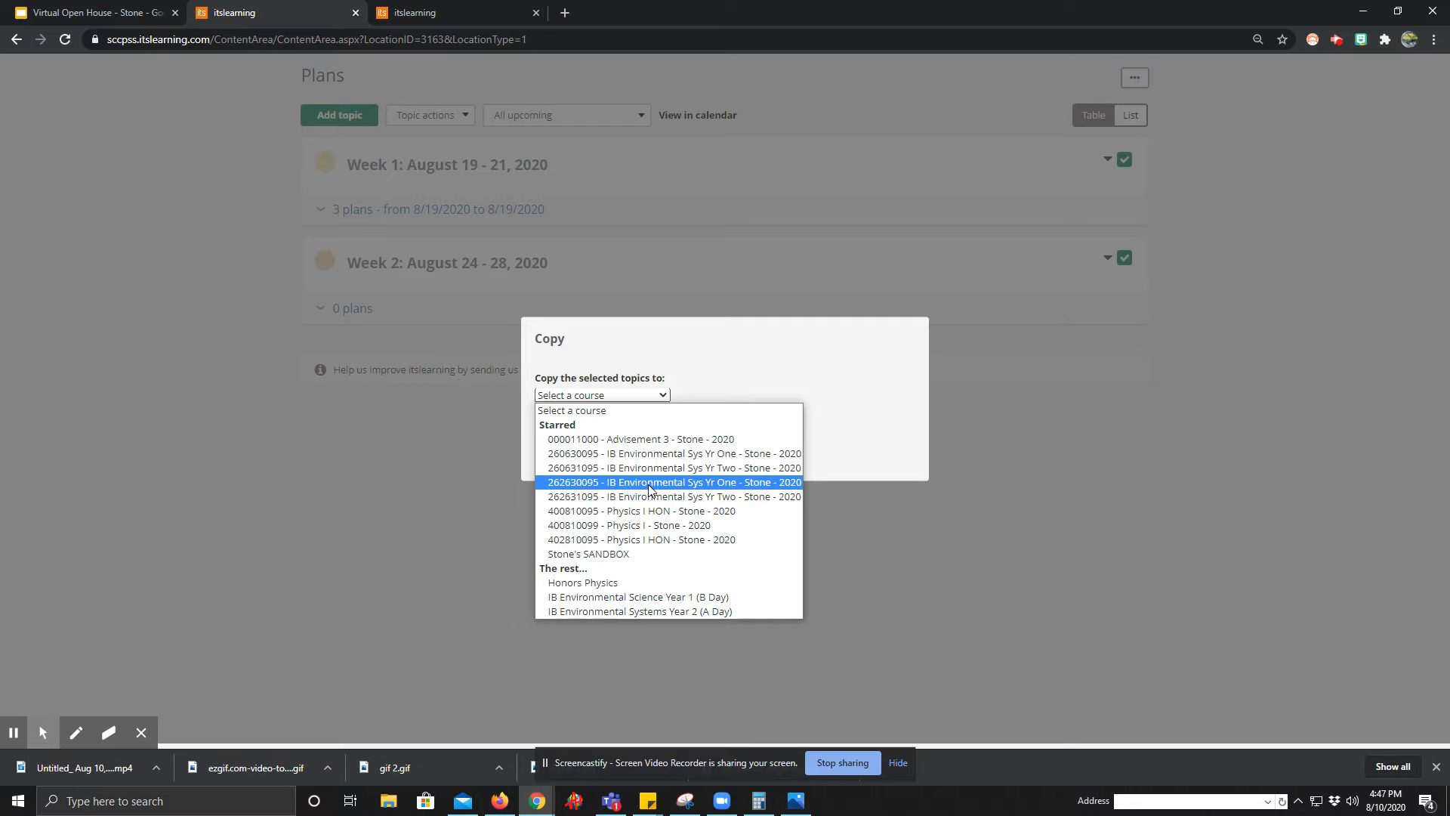
{"action": "left_click", "coordinate": [893, 347]}
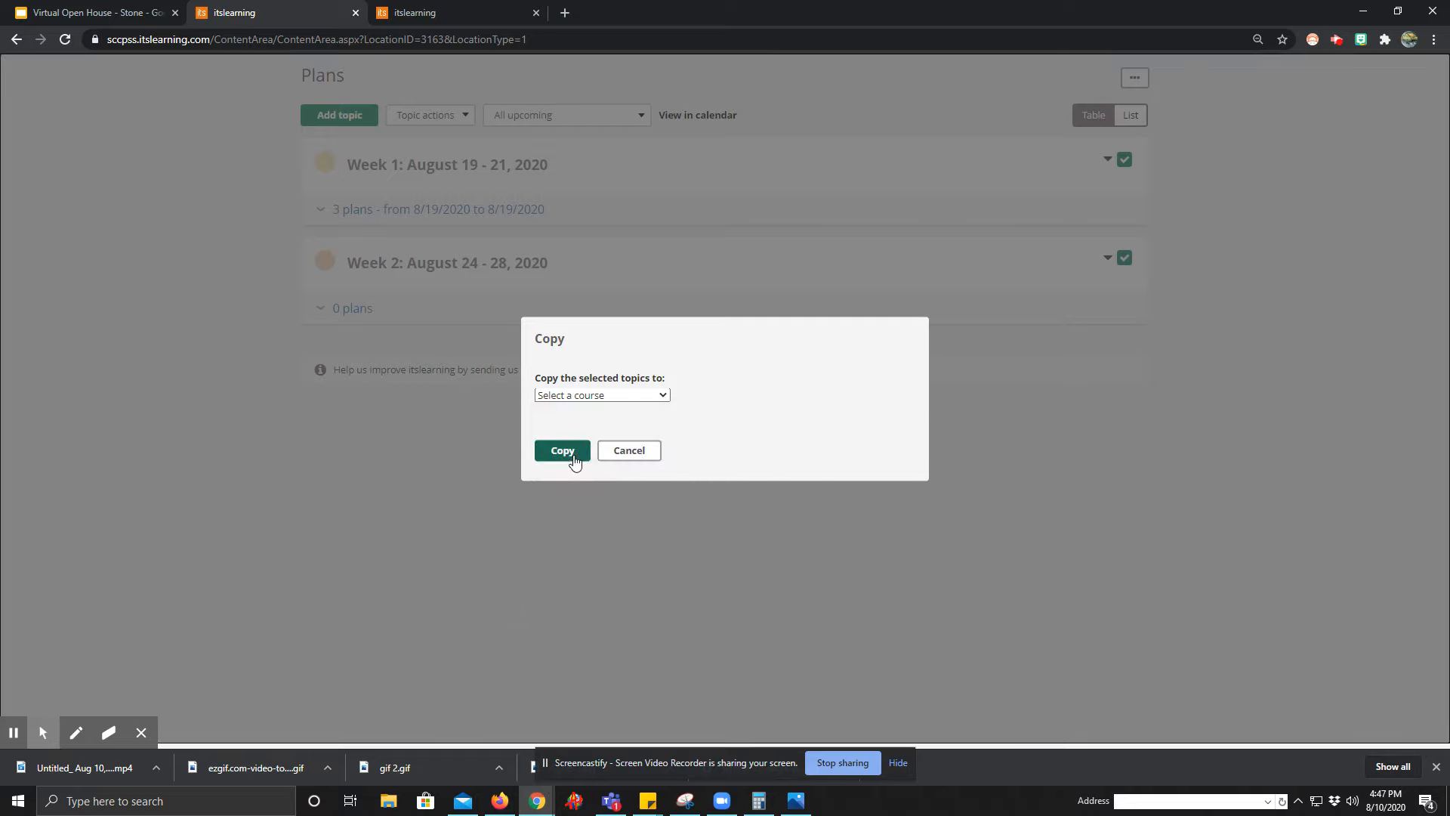
{"action": "left_click", "coordinate": [620, 452]}
{"action": "left_click", "coordinate": [395, 289]}
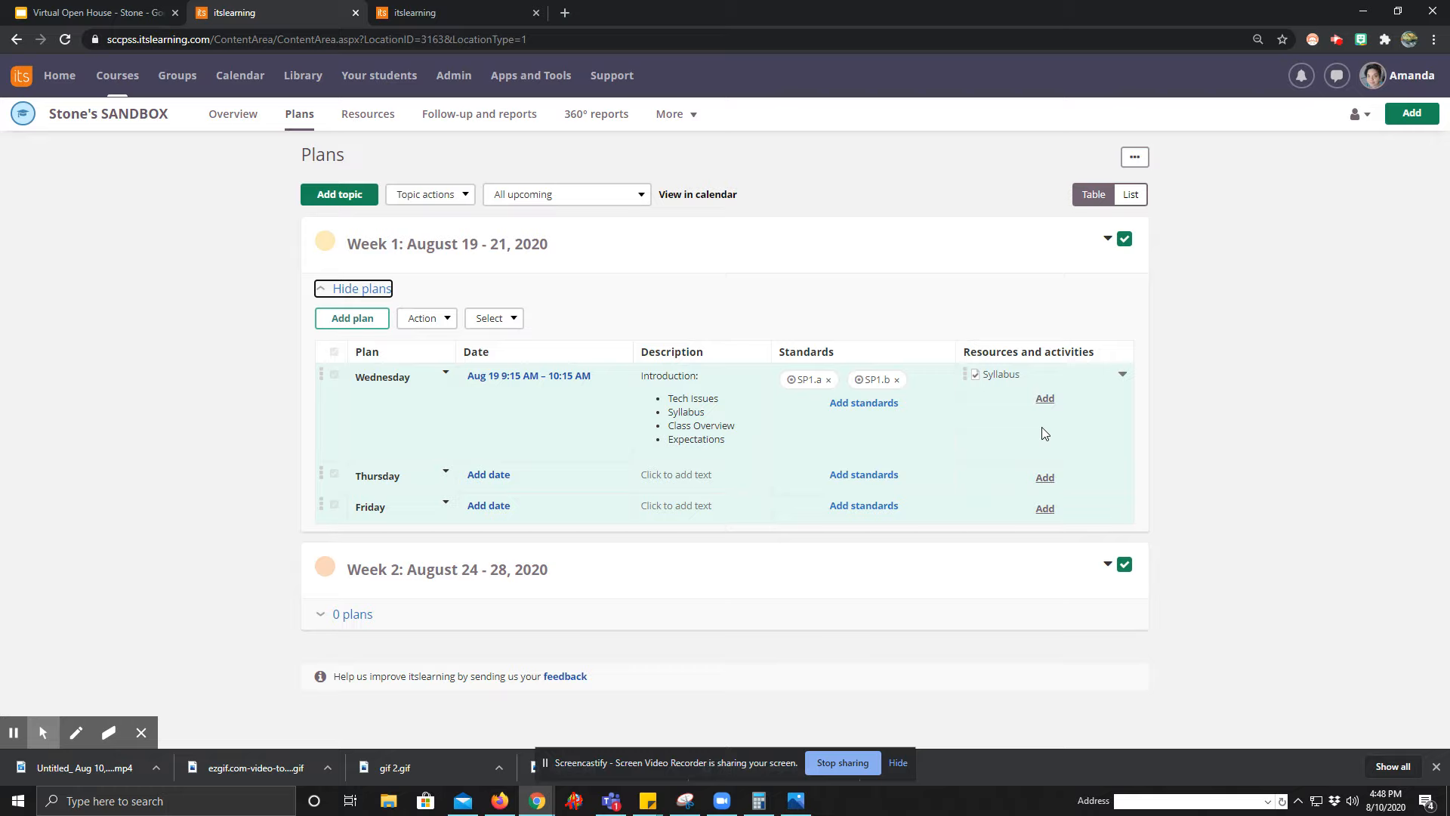
Open the Honors Physics course plans, expand Week 2, and examine the daily plans for both weeks.
{"action": "left_click", "coordinate": [64, 84]}
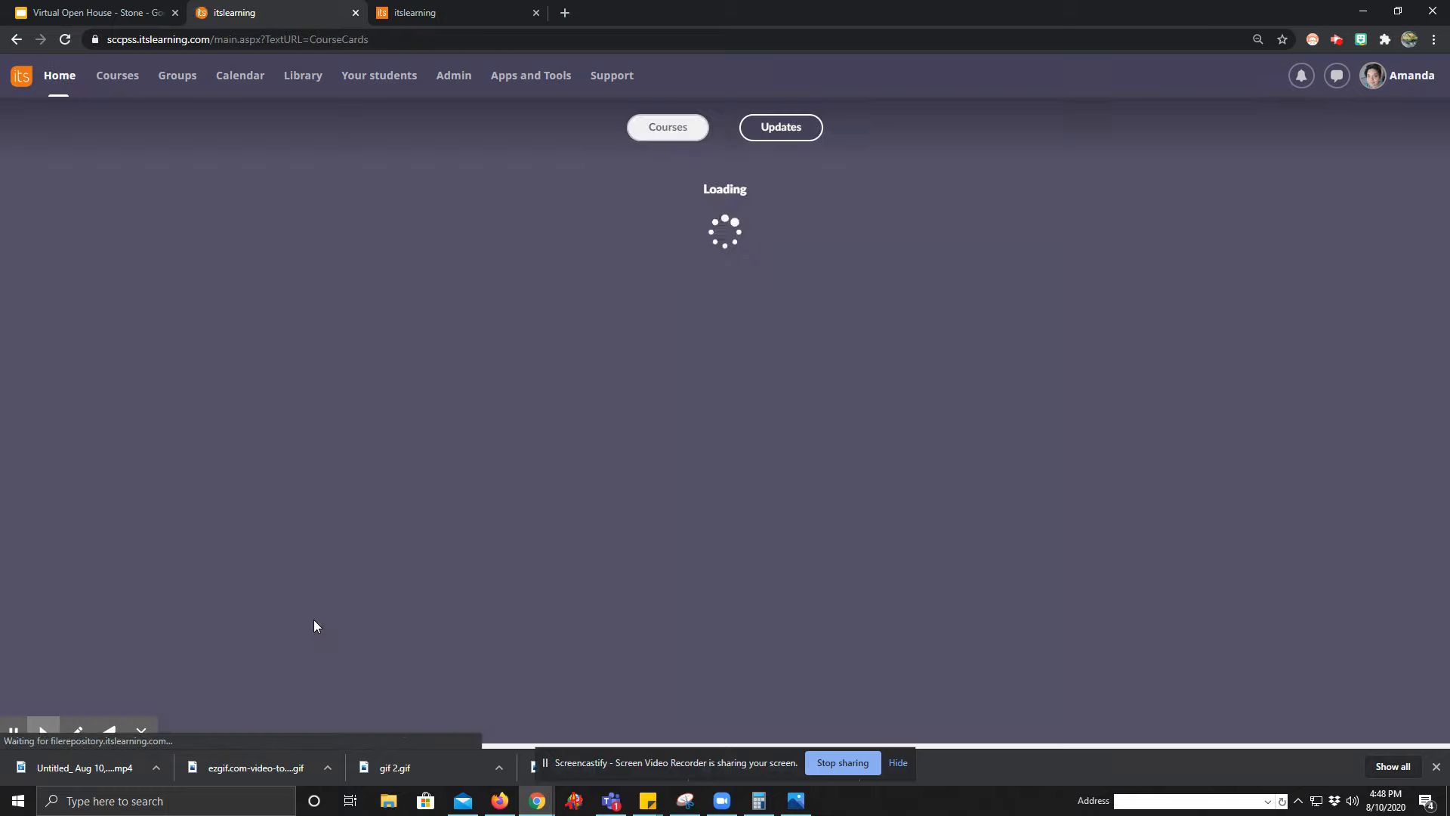
{"action": "left_click", "coordinate": [198, 714]}
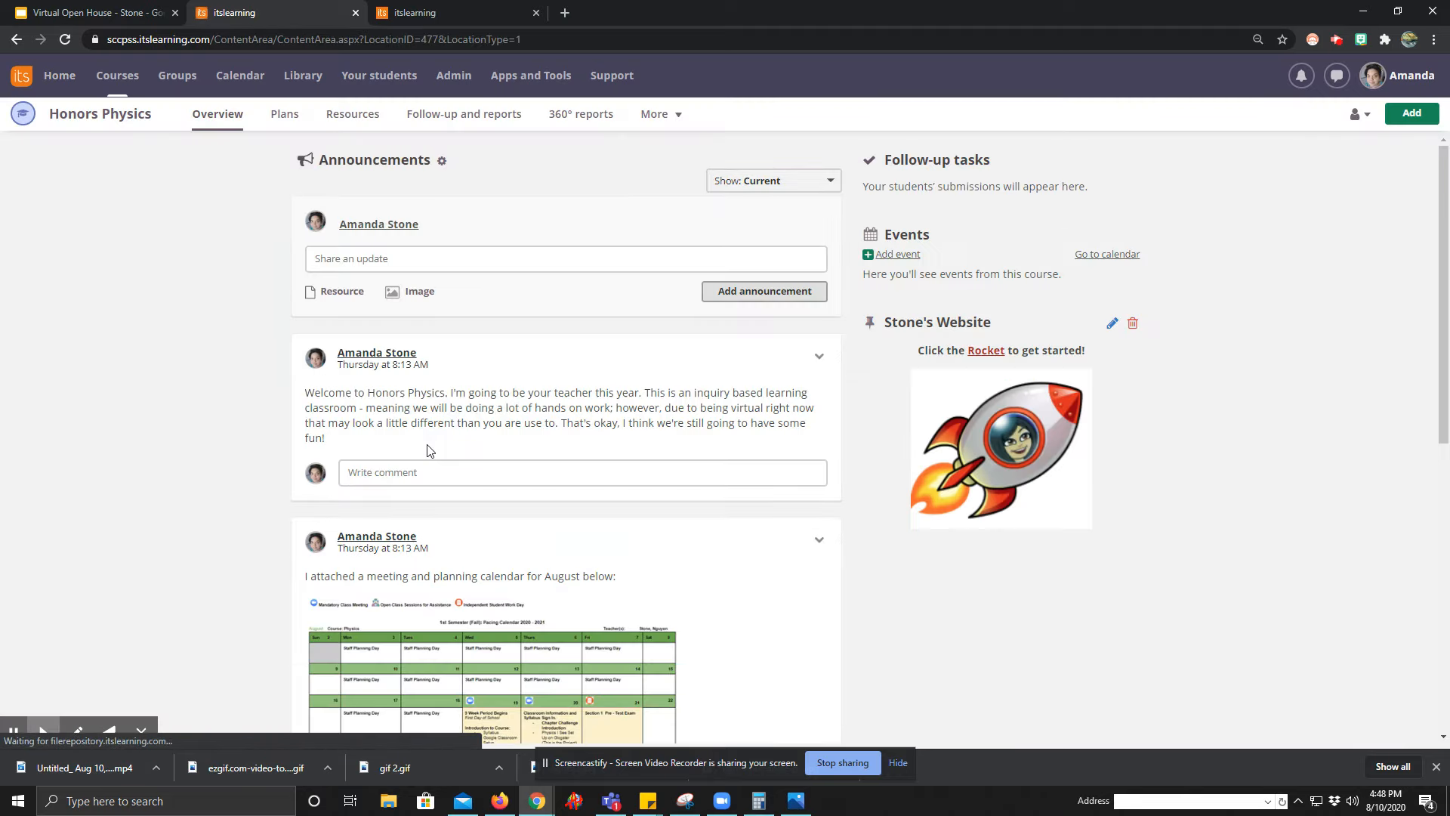
{"action": "left_click", "coordinate": [285, 114]}
{"action": "scroll", "coordinate": [479, 479], "scroll_direction": "down", "scroll_amount": 4}
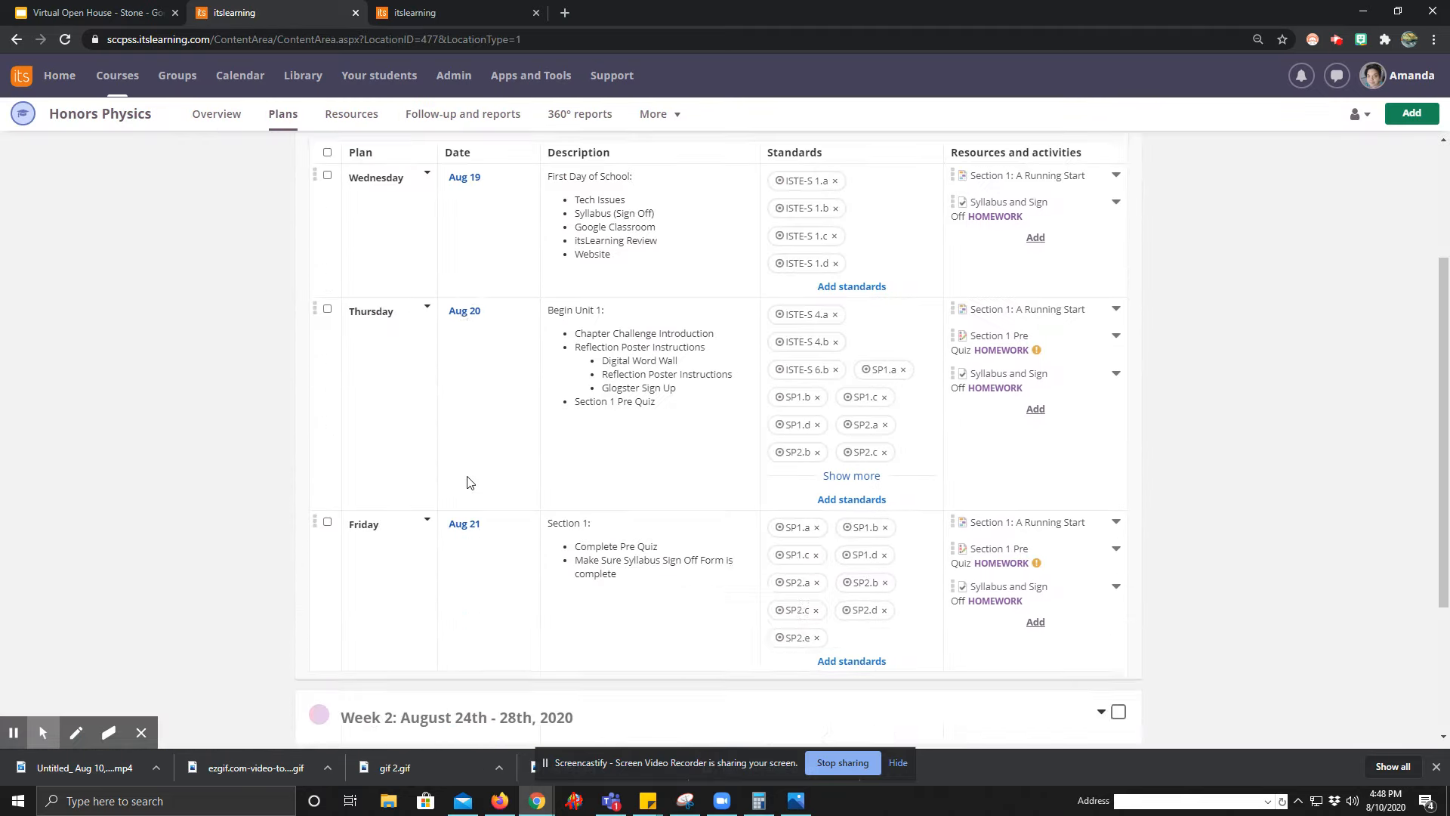
{"action": "left_click", "coordinate": [404, 622]}
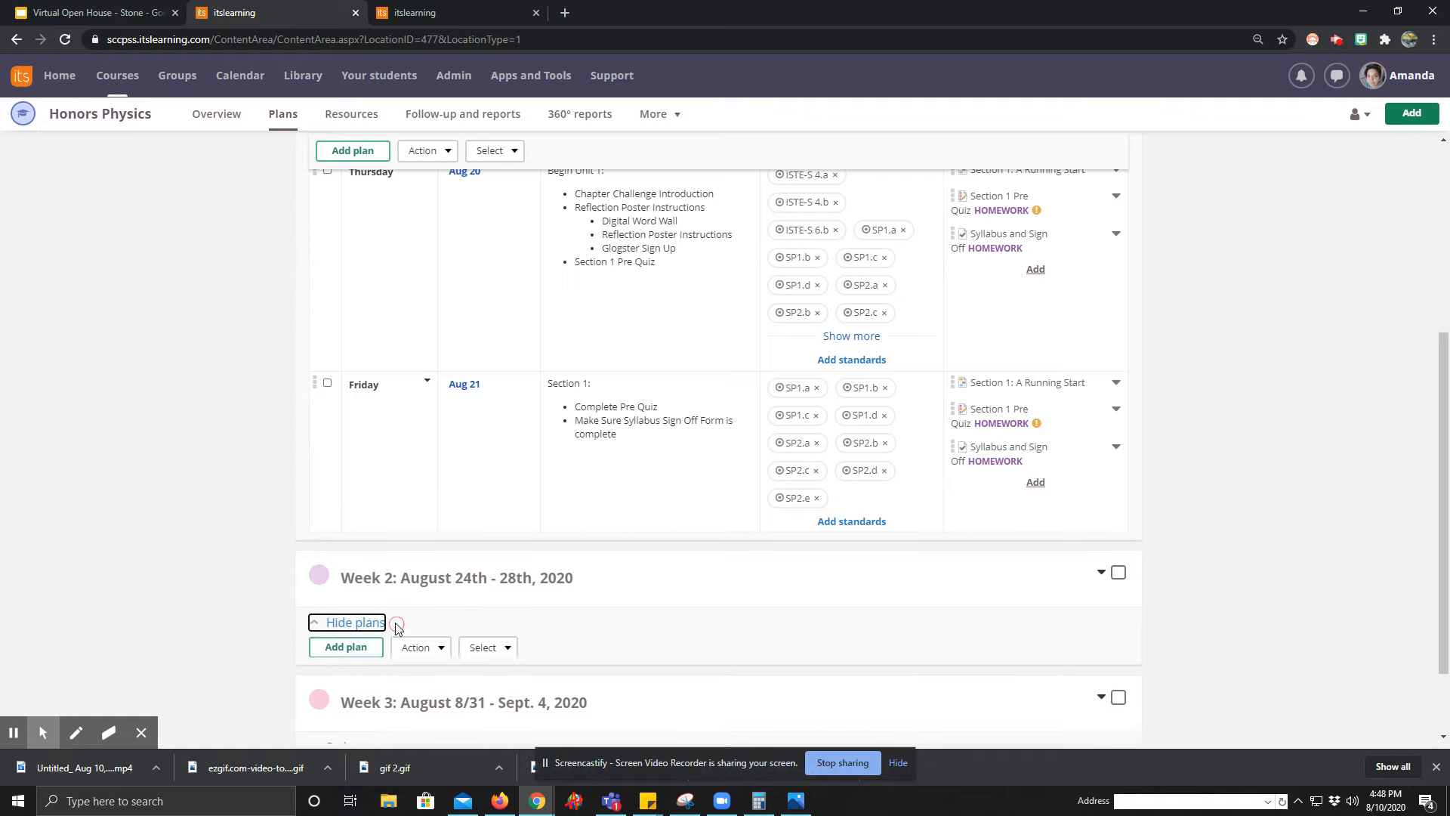
{"action": "scroll", "coordinate": [503, 482], "scroll_direction": "down", "scroll_amount": 10}
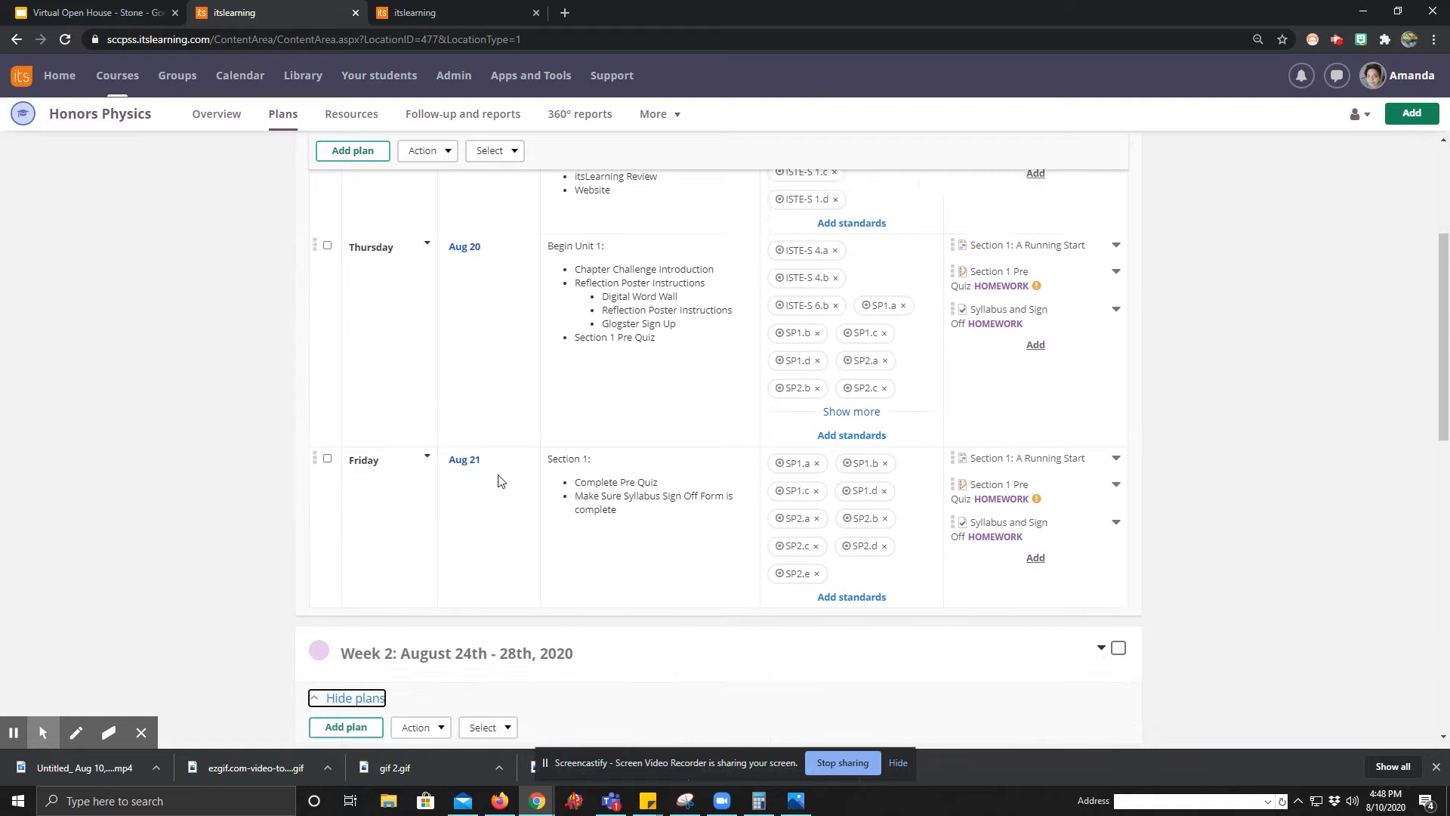
{"action": "scroll", "coordinate": [503, 468], "scroll_direction": "up", "scroll_amount": 3}
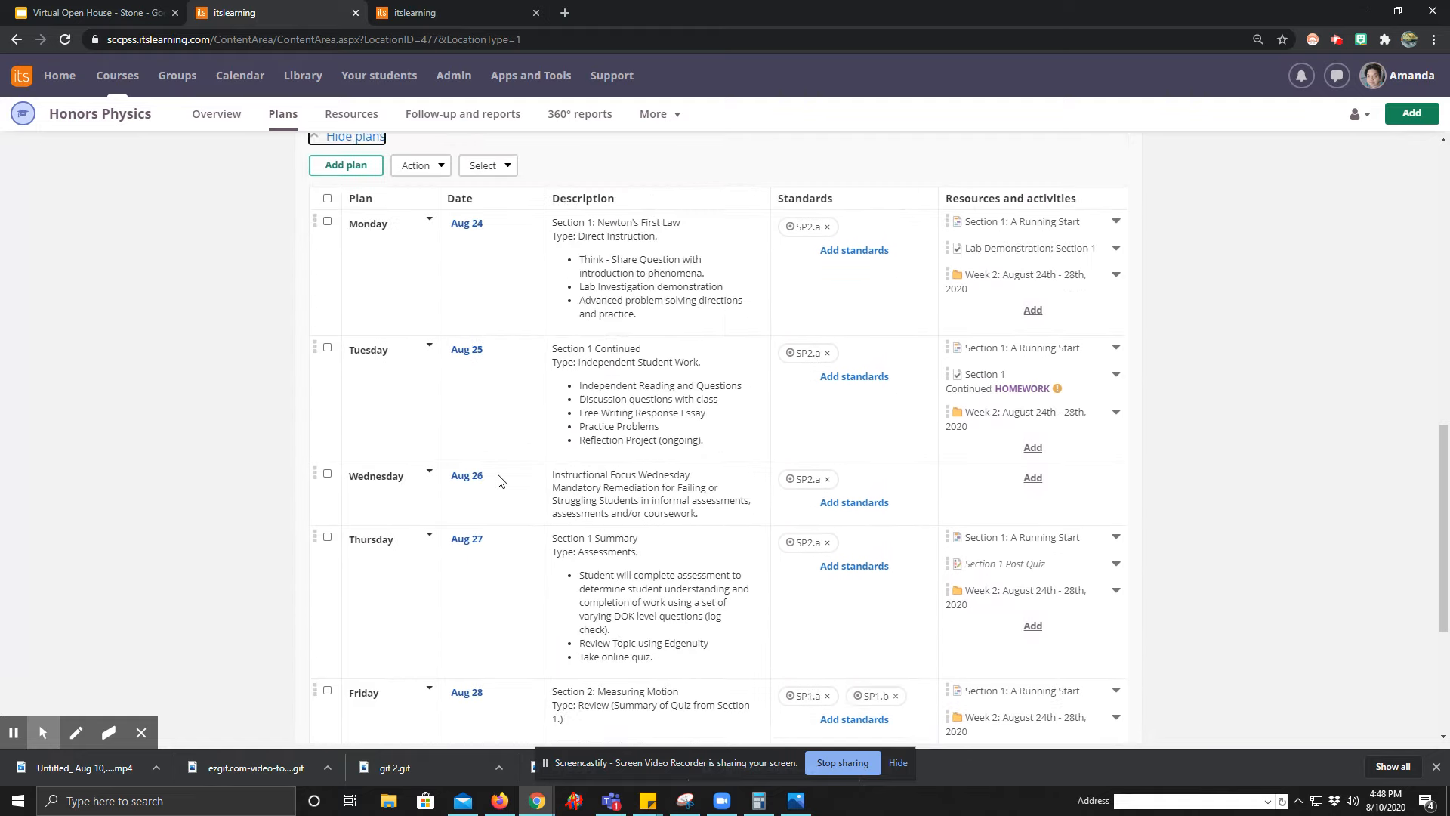